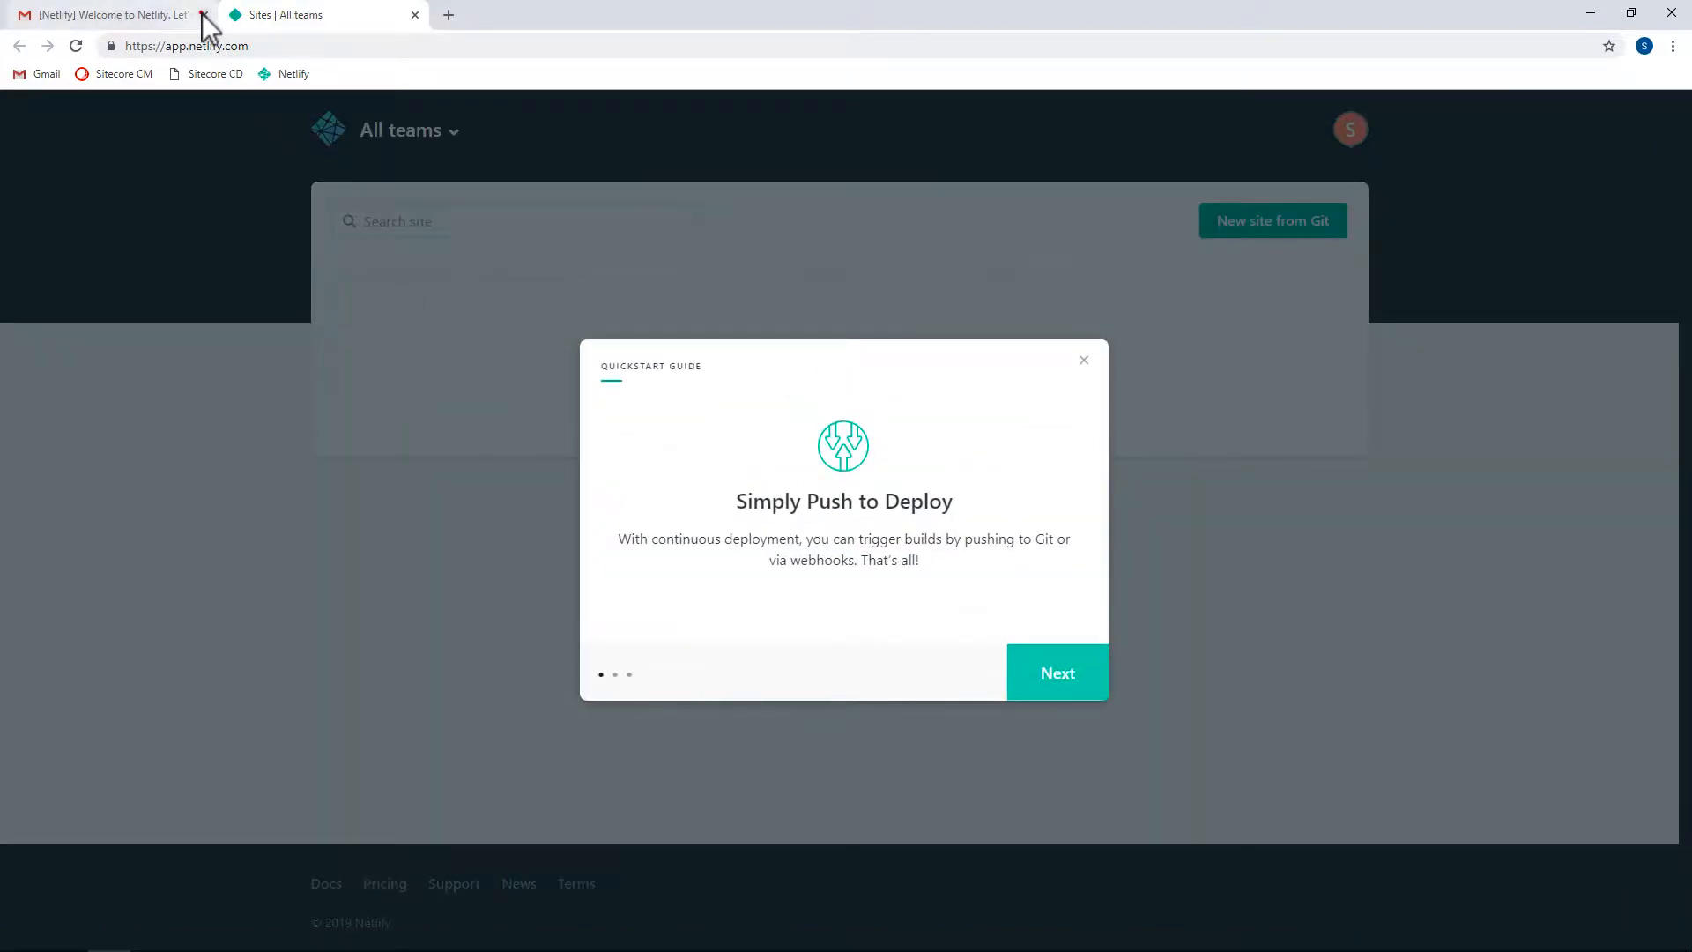
# Close the email tab and the quickstart guide, and open the OAuth applications page of the Netlify account.
pyautogui.click(204, 15)
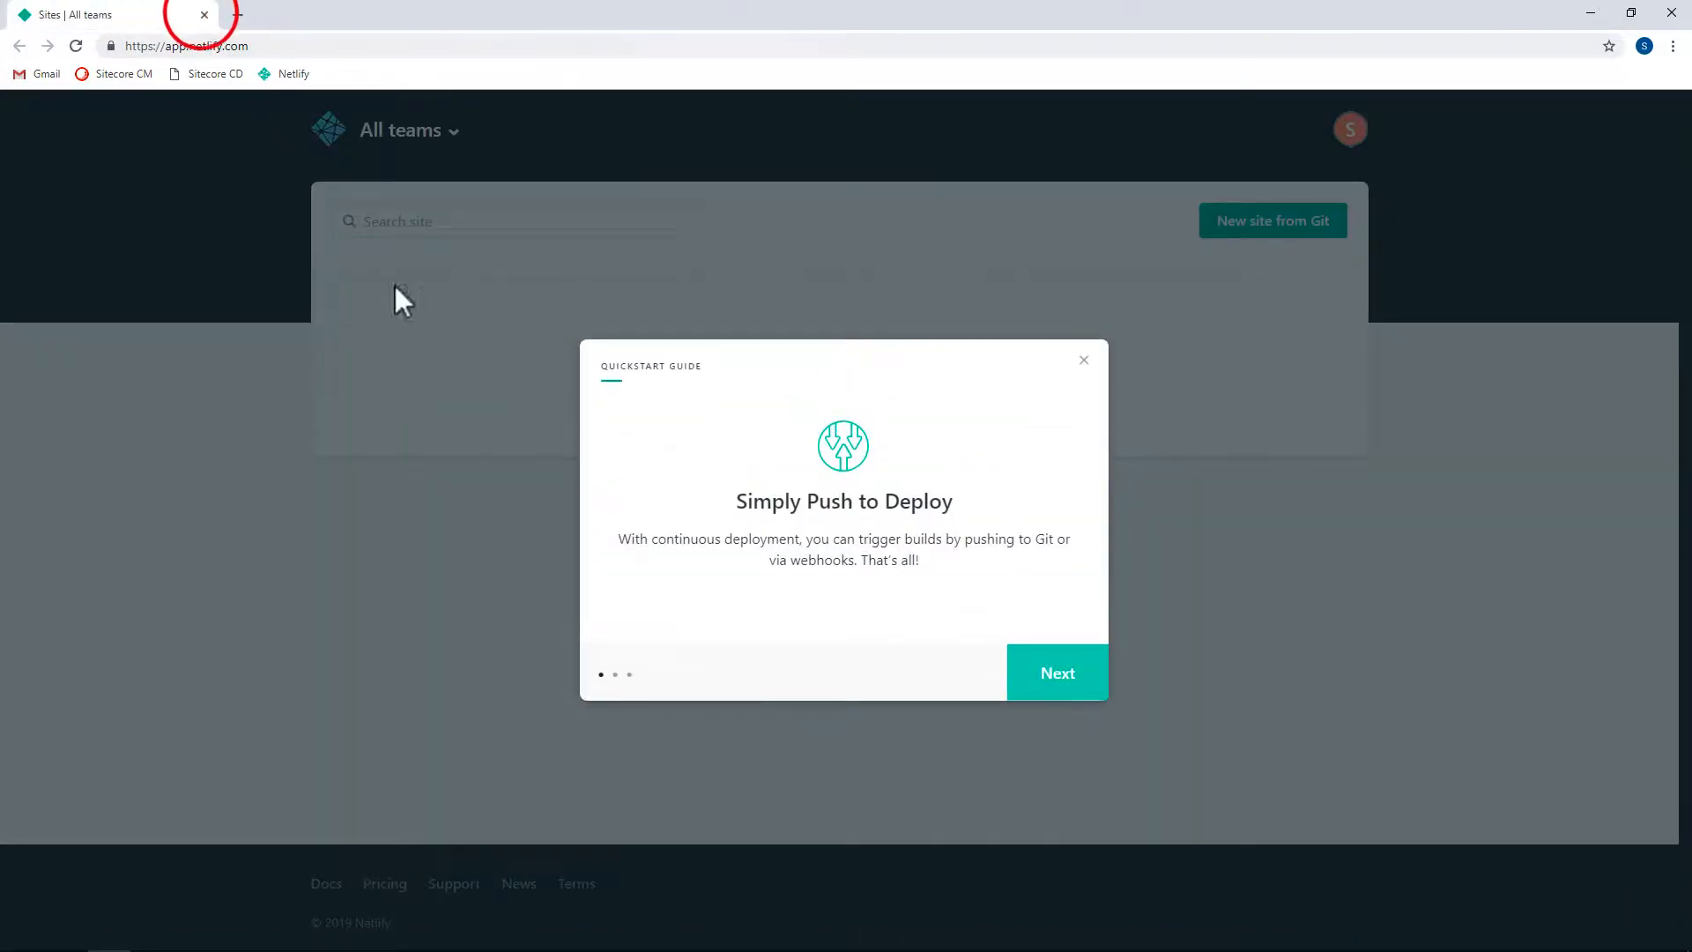
pyautogui.click(1083, 361)
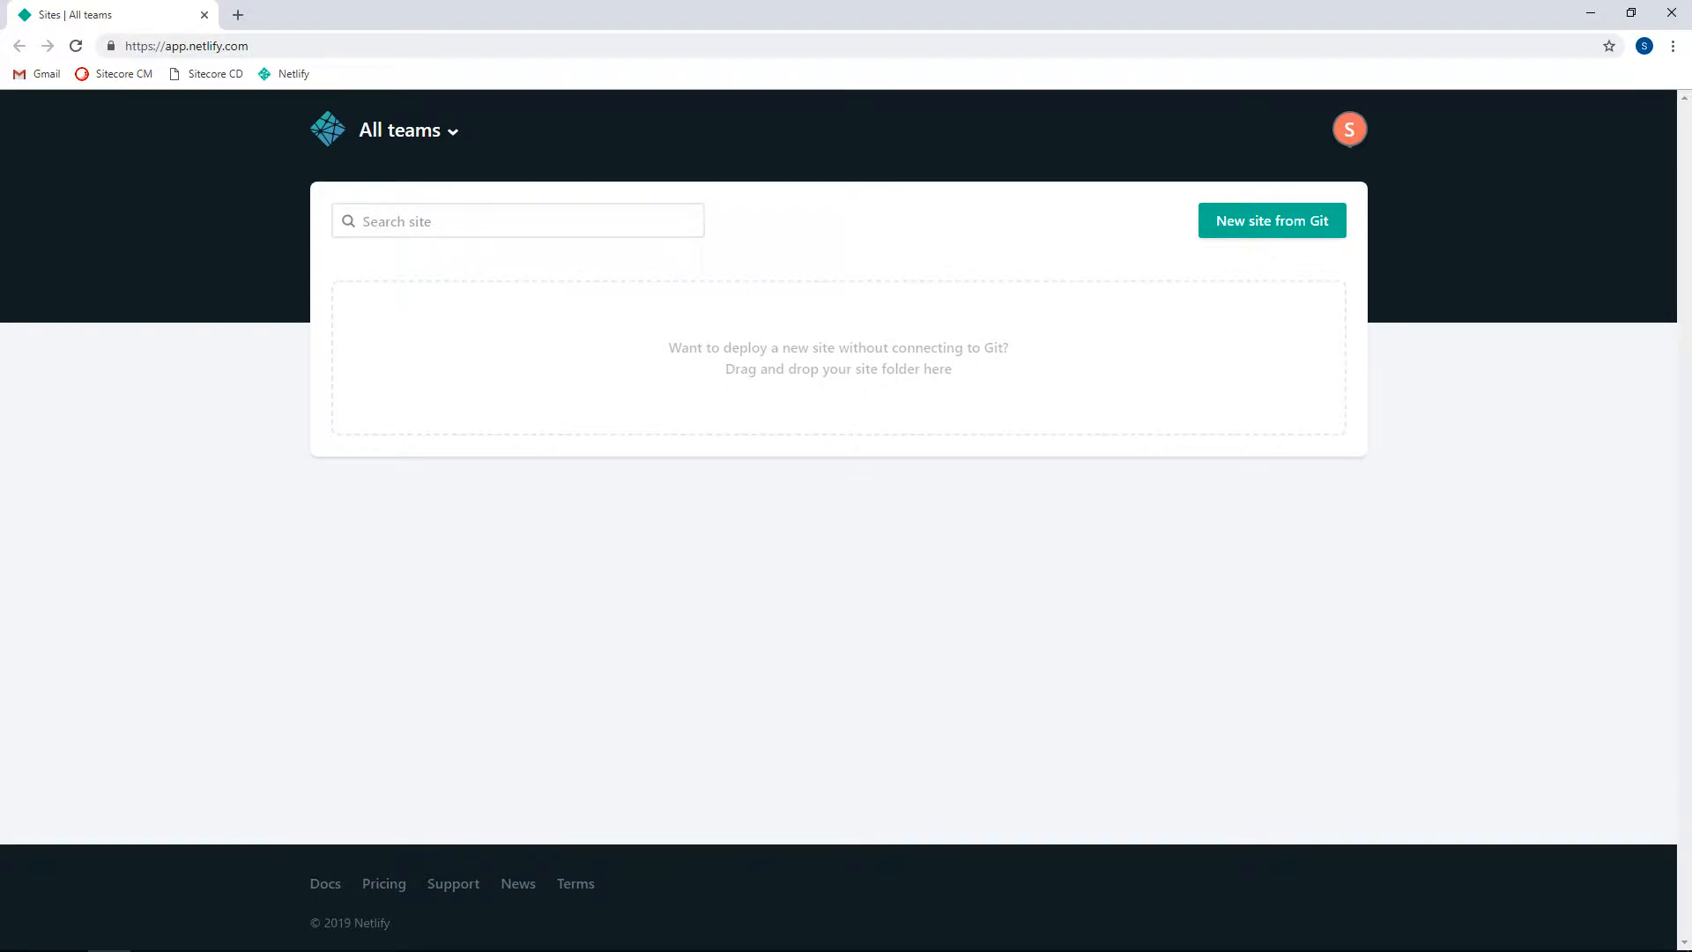
pyautogui.click(1349, 133)
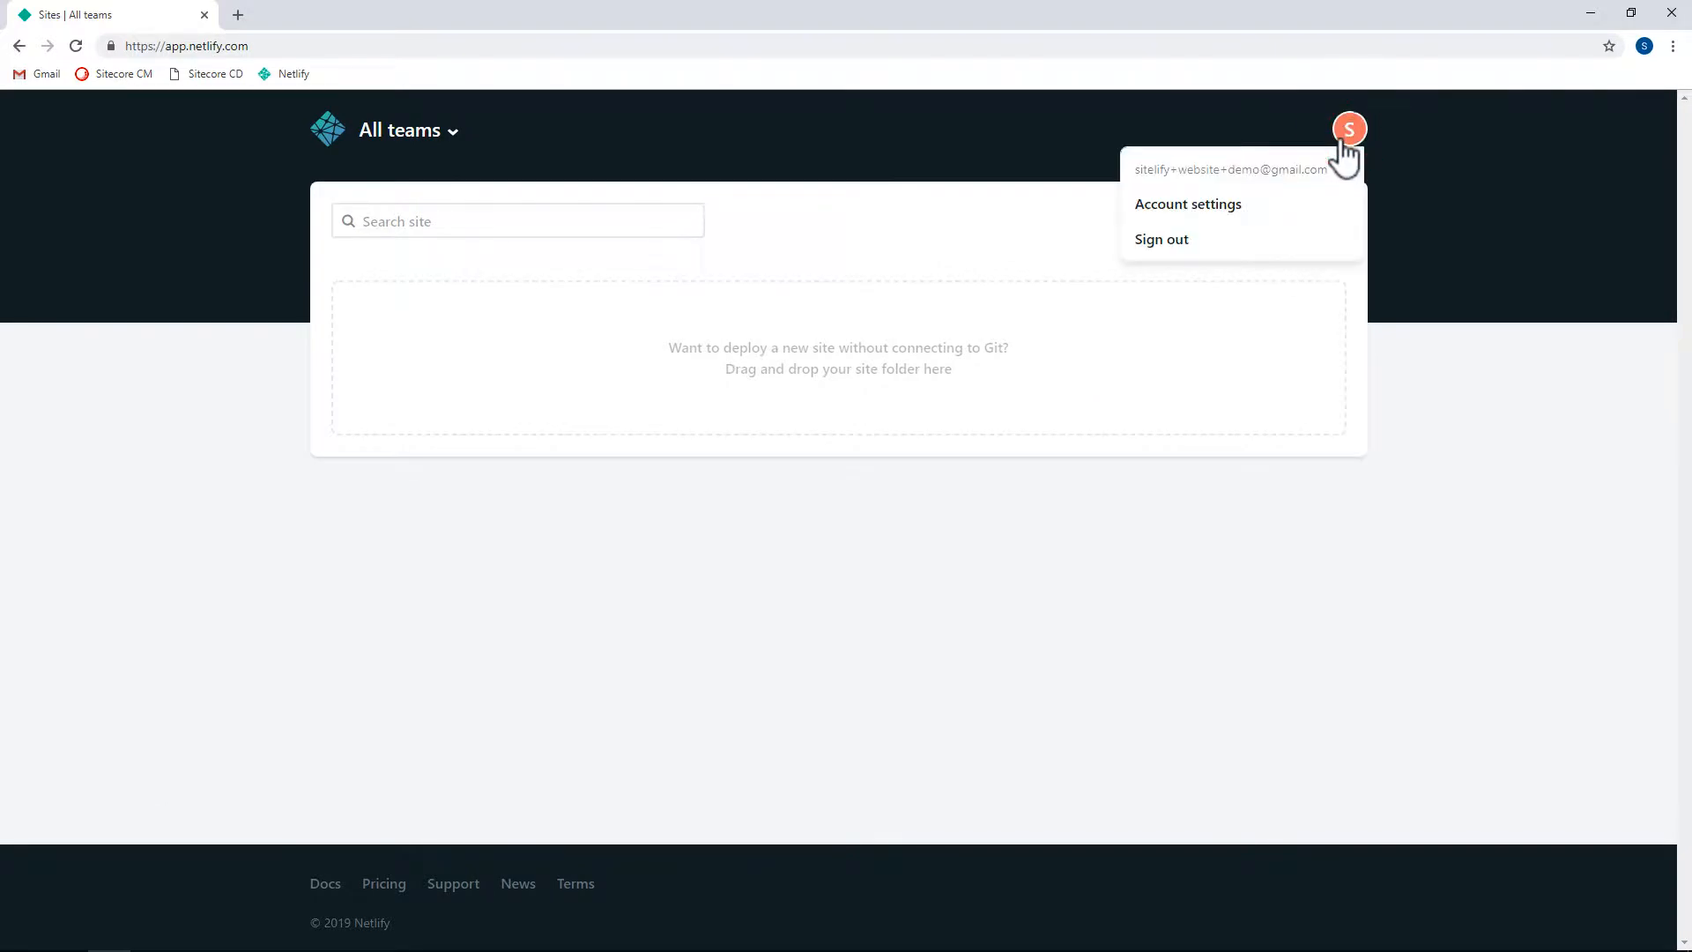
pyautogui.click(1238, 206)
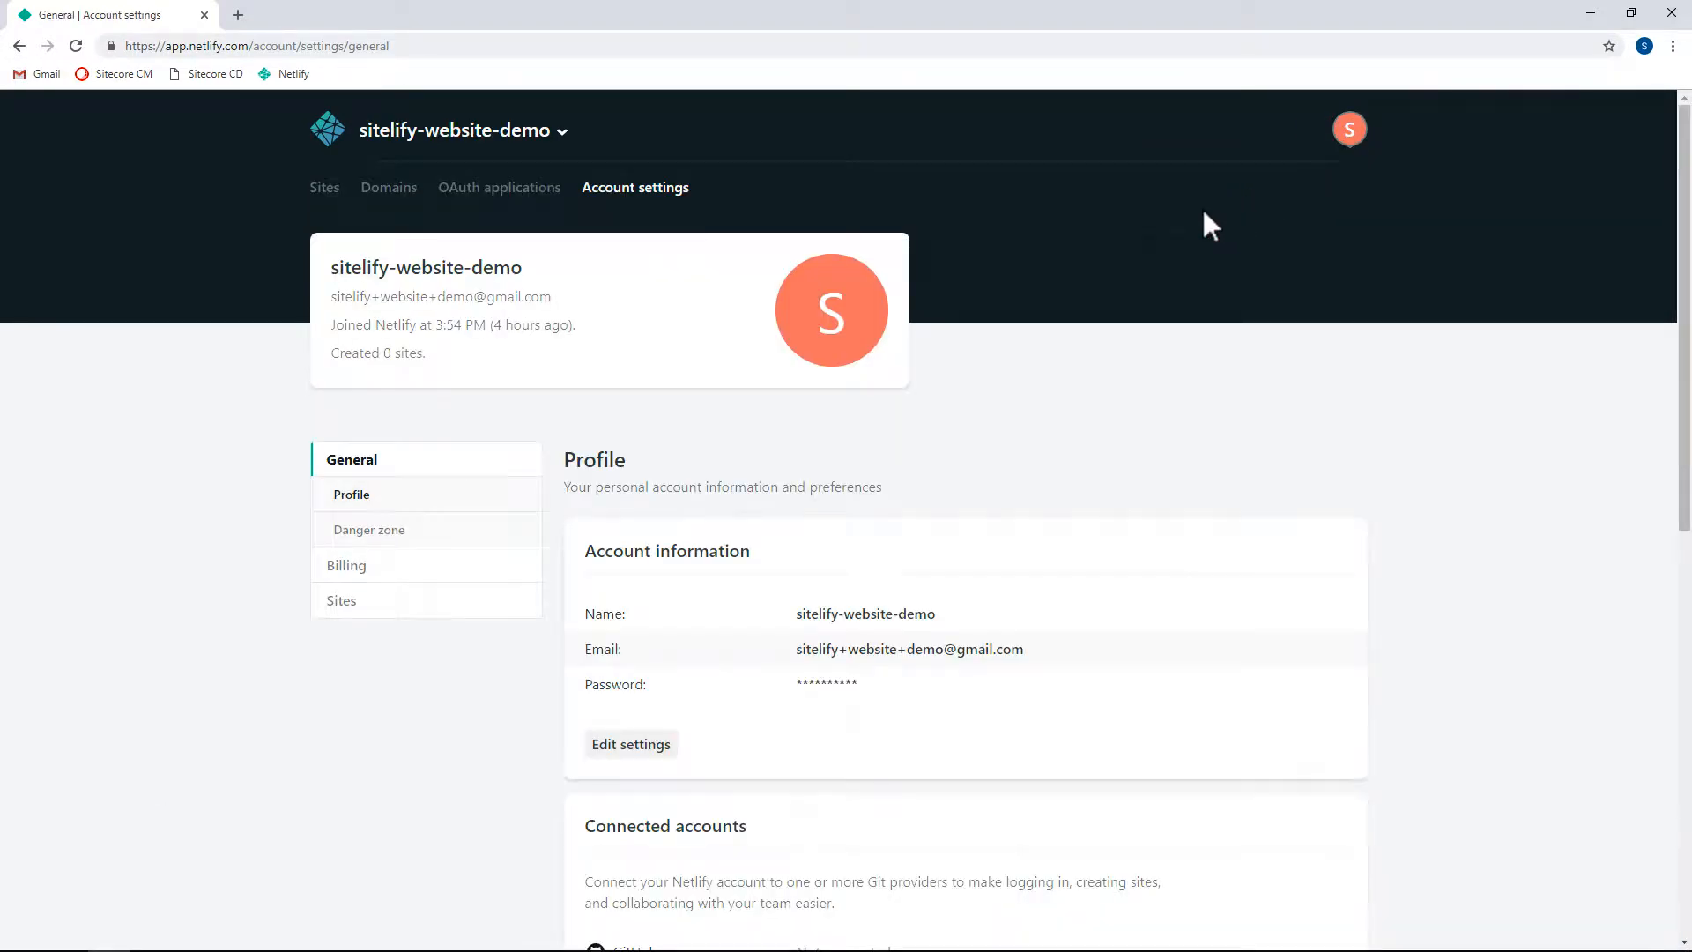
pyautogui.click(529, 199)
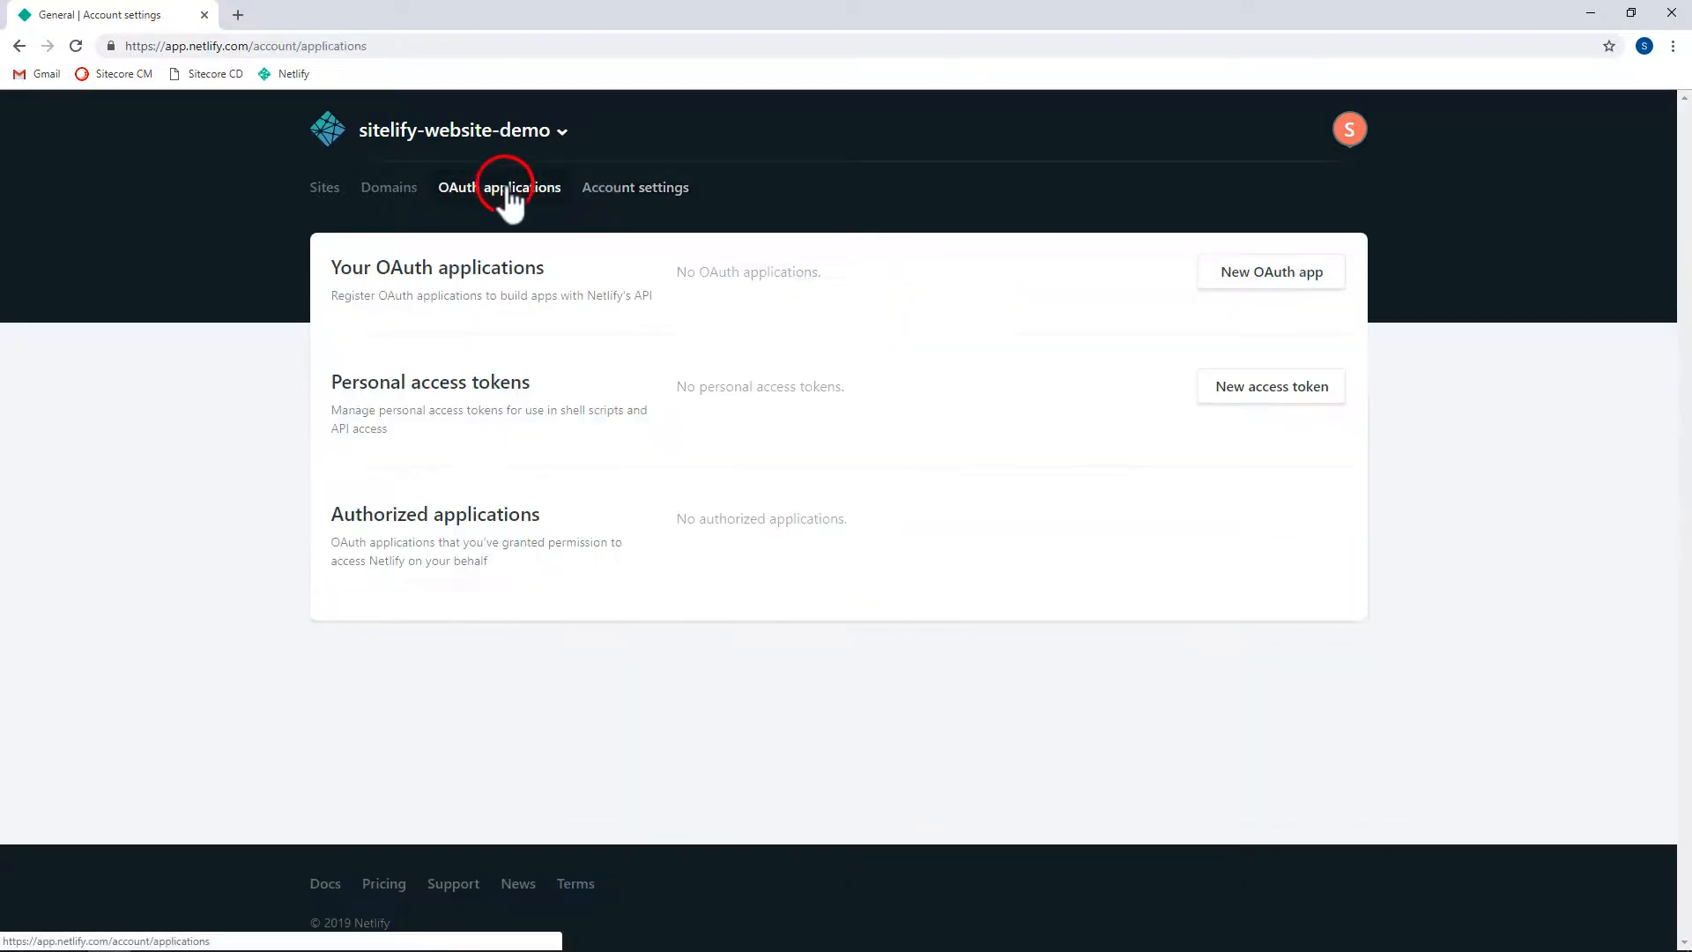
# Generate a new personal access token with a description of its purpose.
pyautogui.click(1246, 388)
pyautogui.click(587, 580)
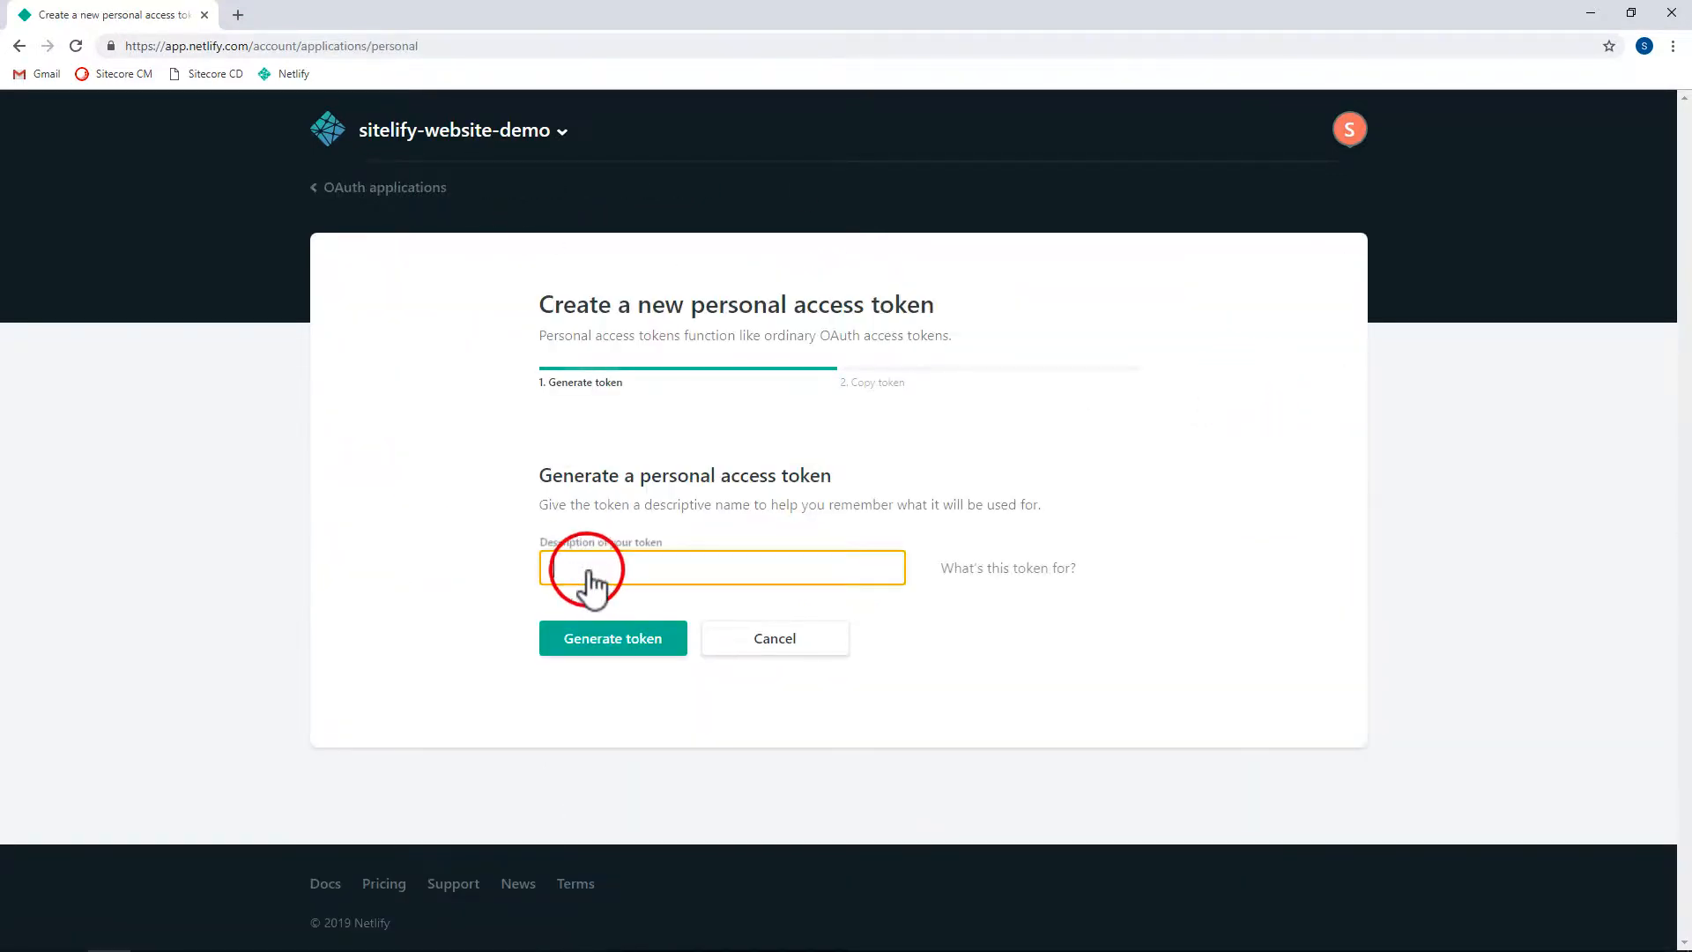
pyautogui.click(633, 632)
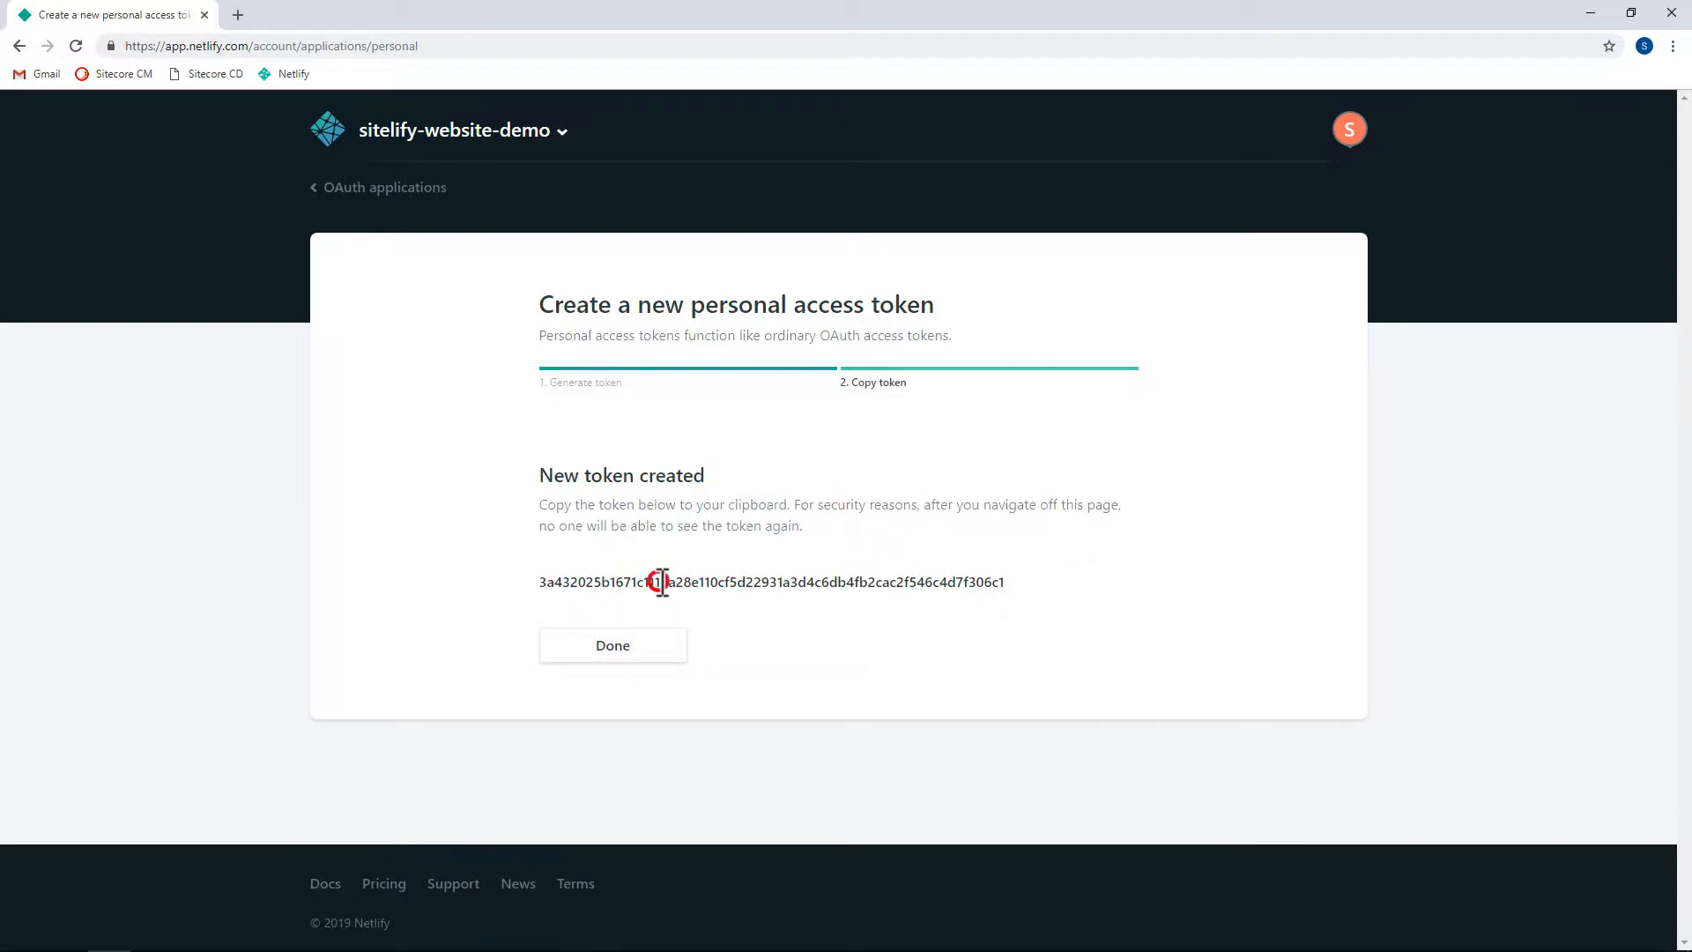
# Copy the newly generated personal access token to the clipboard.
pyautogui.doubleClick(661, 582)
pyautogui.rightClick(660, 582)
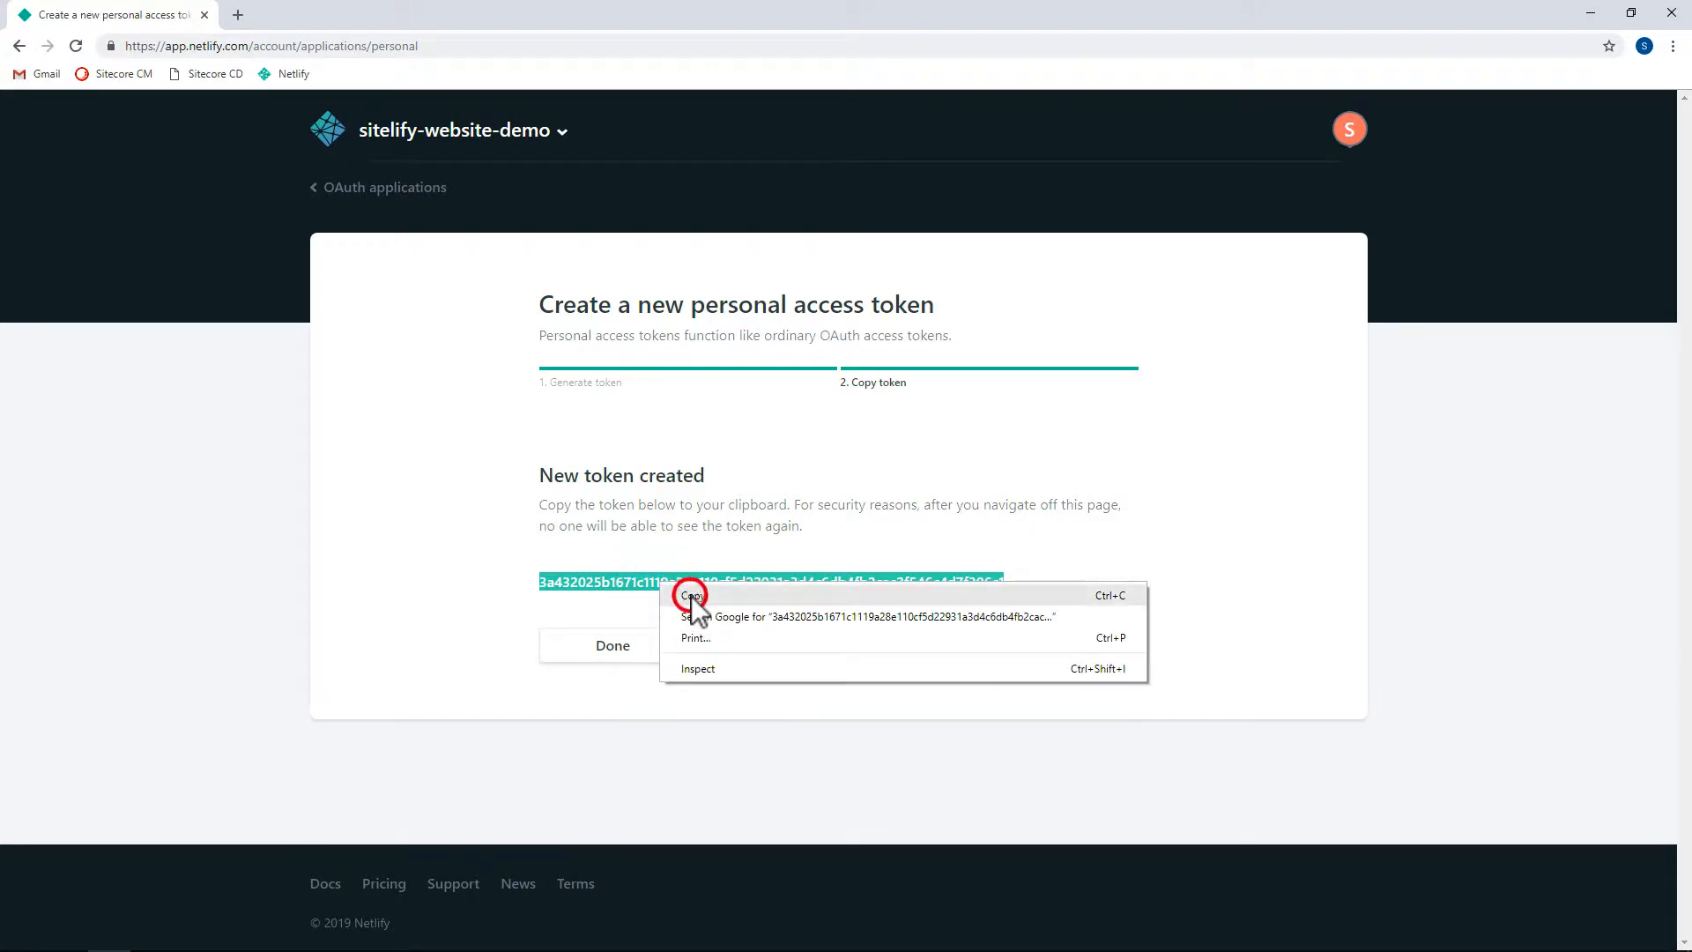
pyautogui.click(691, 596)
pyautogui.click(733, 621)
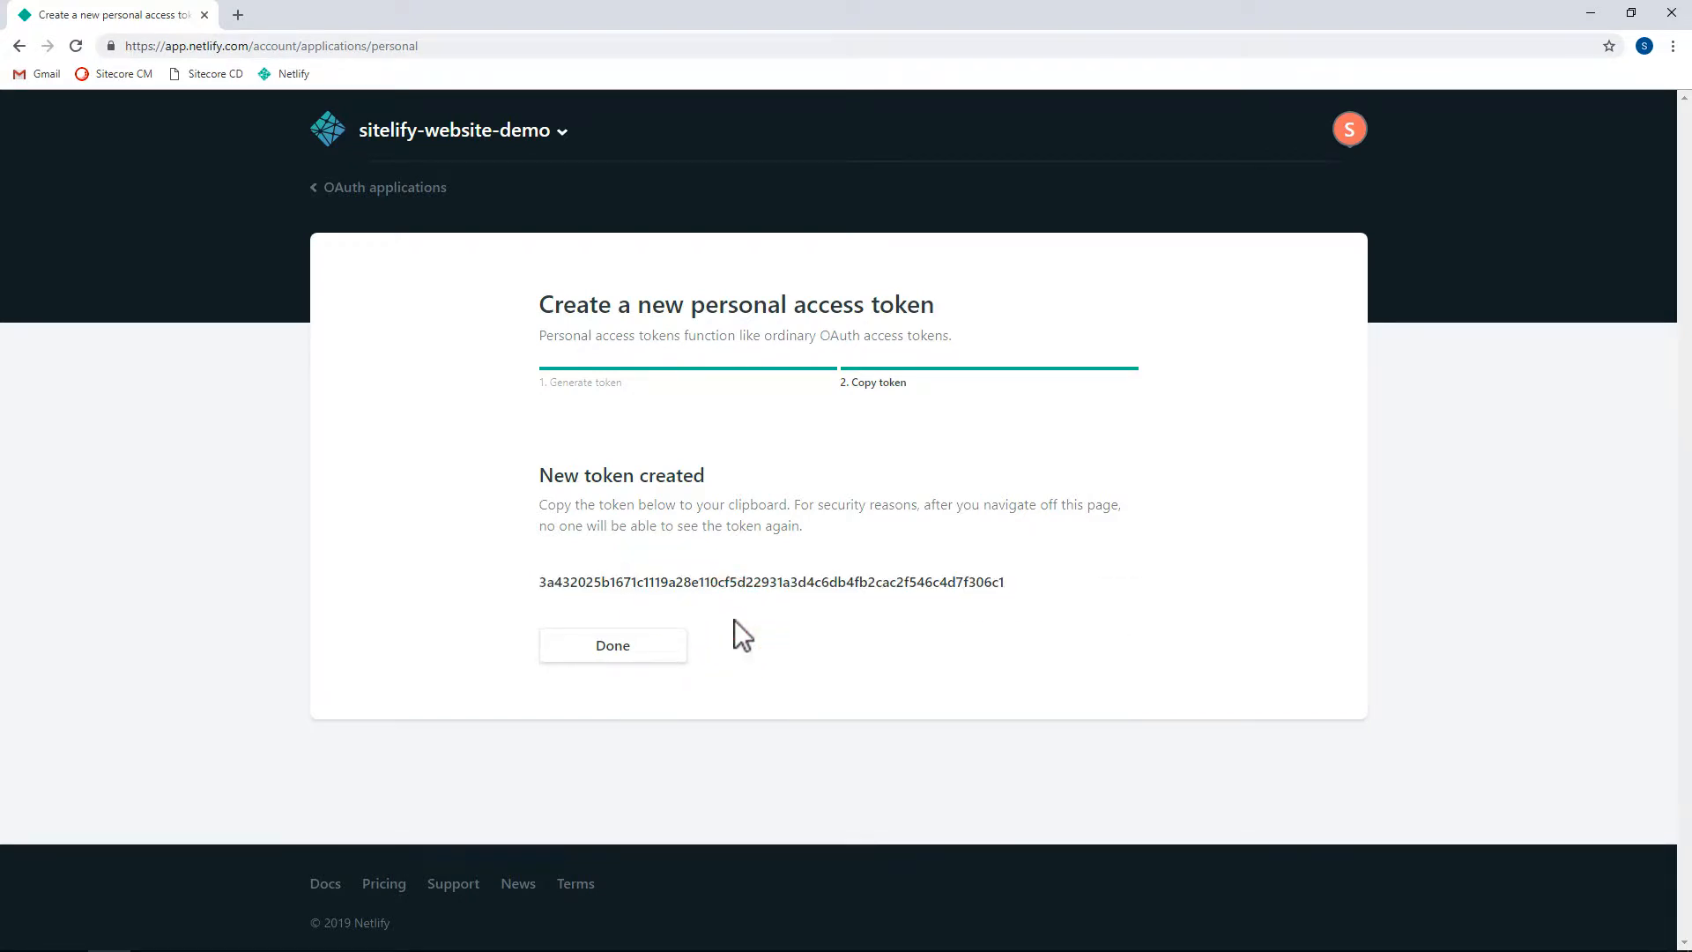
# Switch to Visual Studio Code and paste the access token into the empty untitled file.
pyautogui.hotkey('alt', 'Tab')
pyautogui.hotkey('alt', 'Tab')
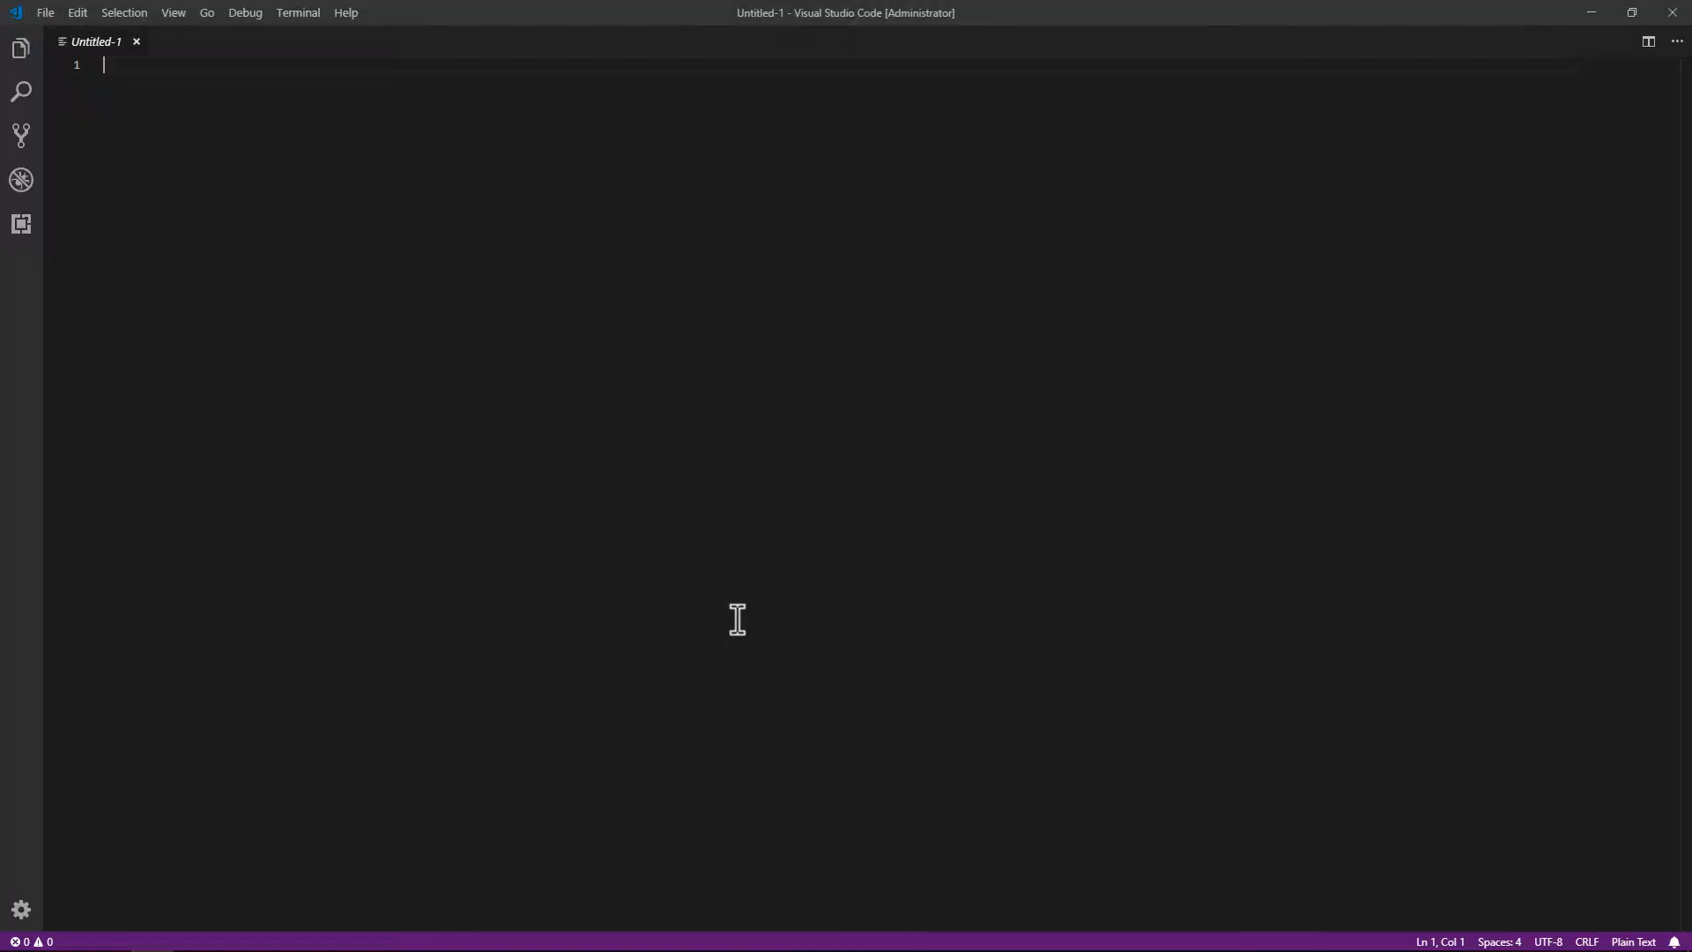
pyautogui.click(734, 526)
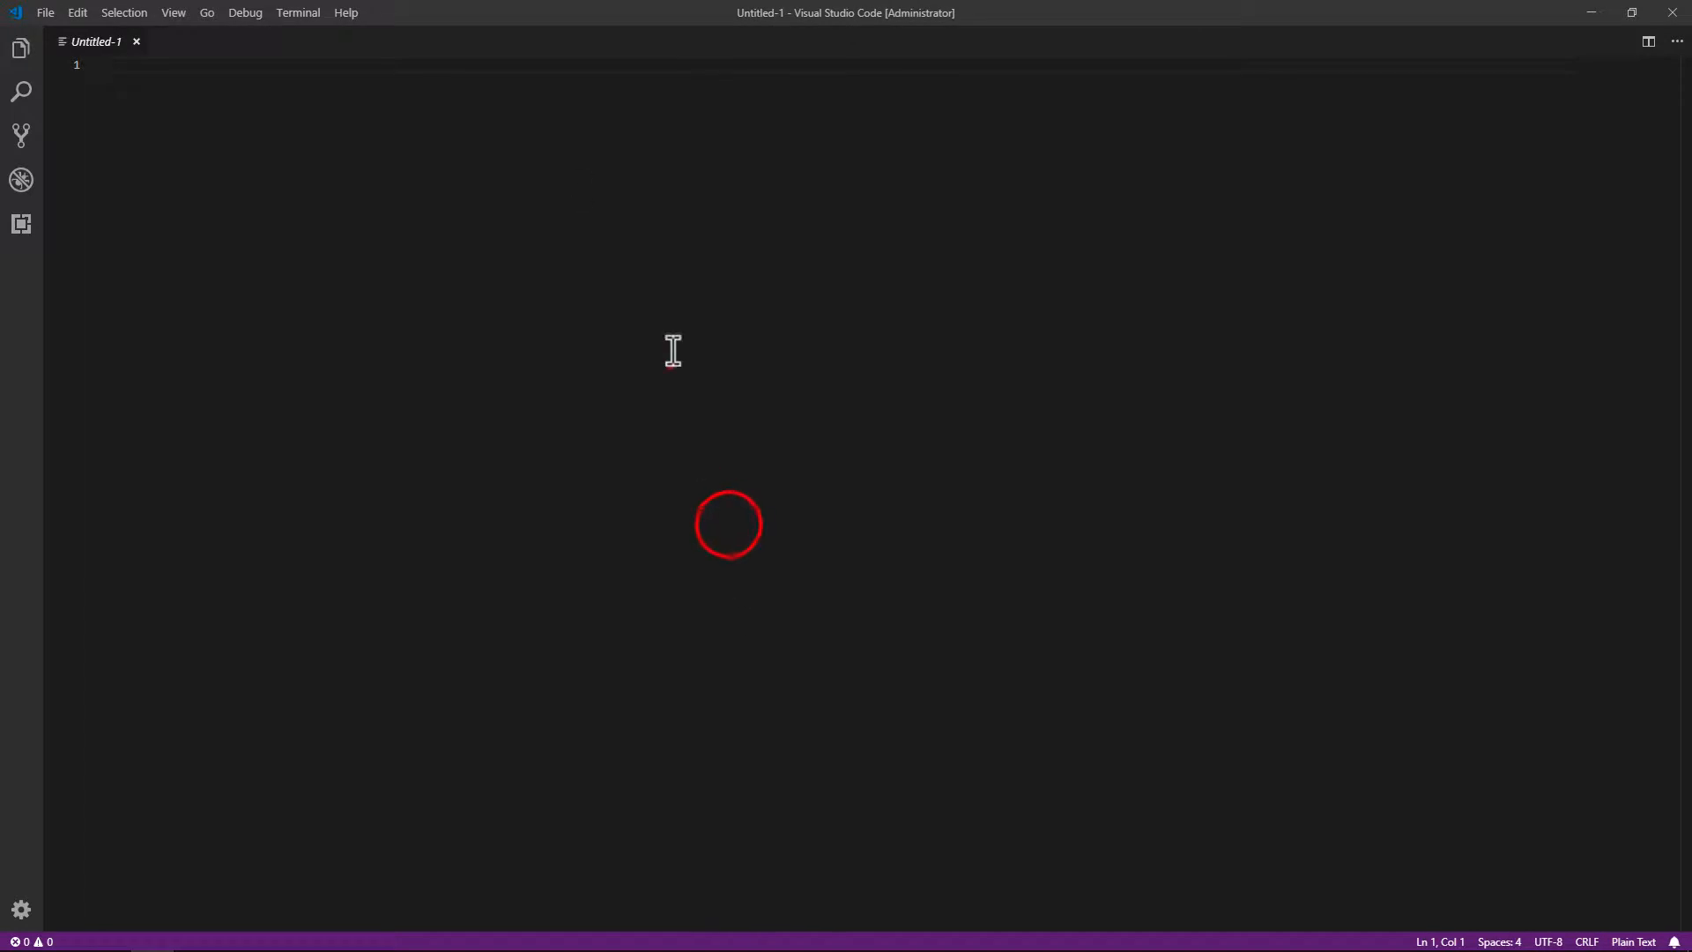
pyautogui.rightClick(407, 137)
pyautogui.click(438, 230)
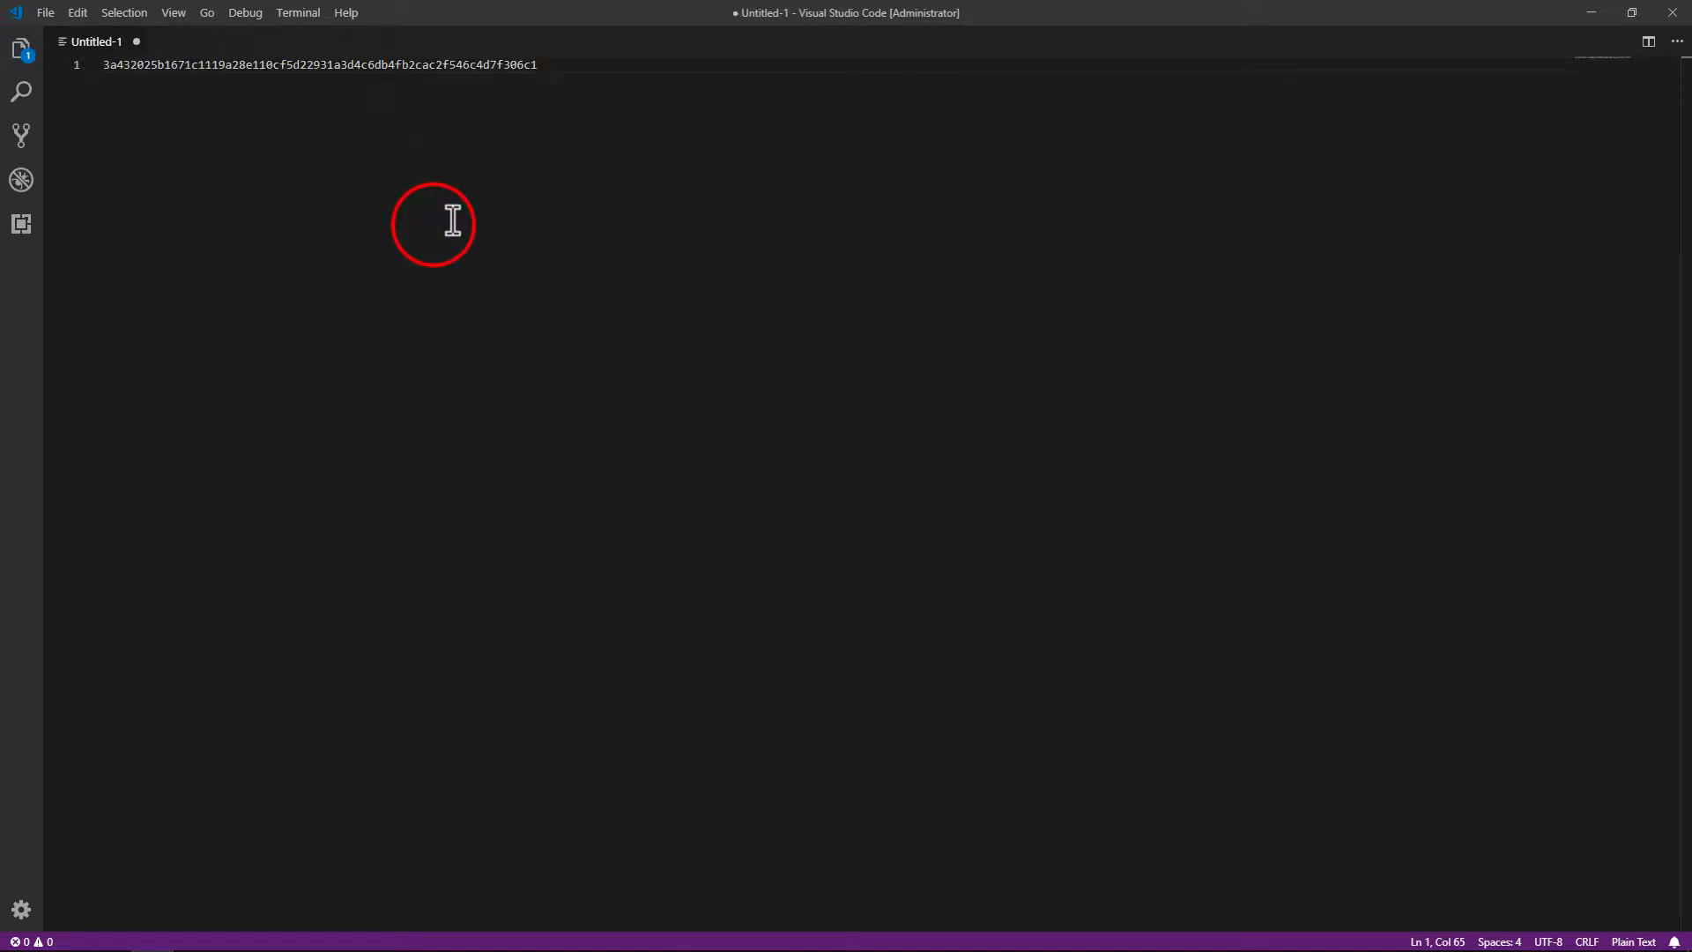
# Save the file to the Desktop as plain text named "Netlify access token.txt".
pyautogui.click(49, 12)
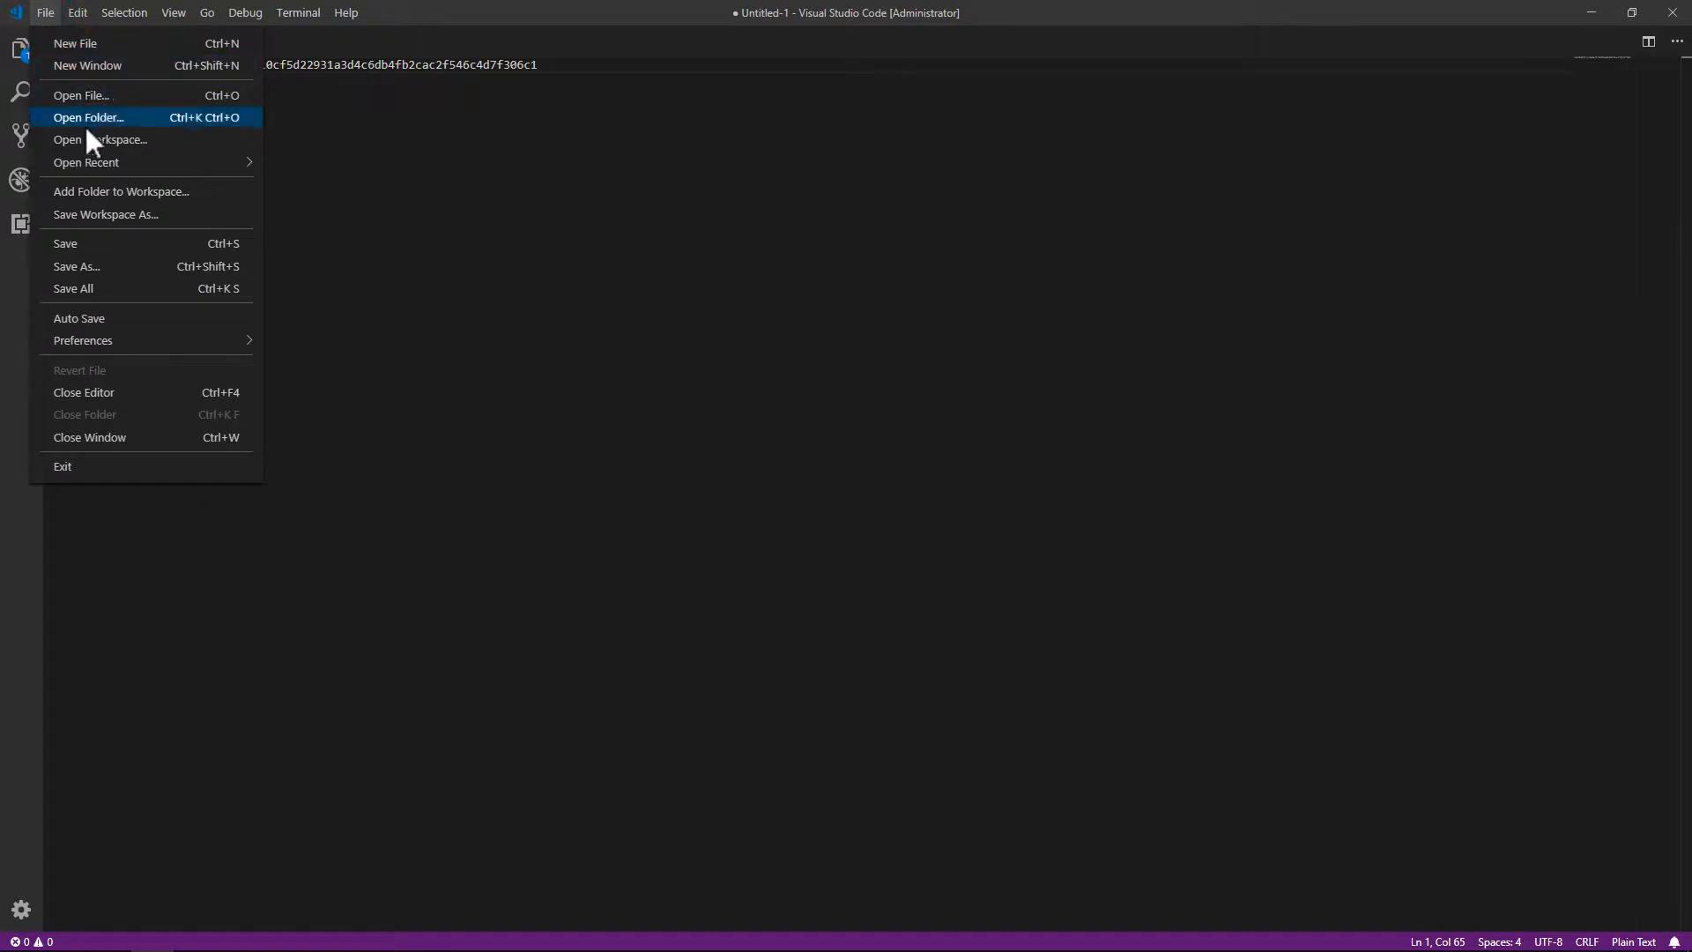
pyautogui.click(93, 263)
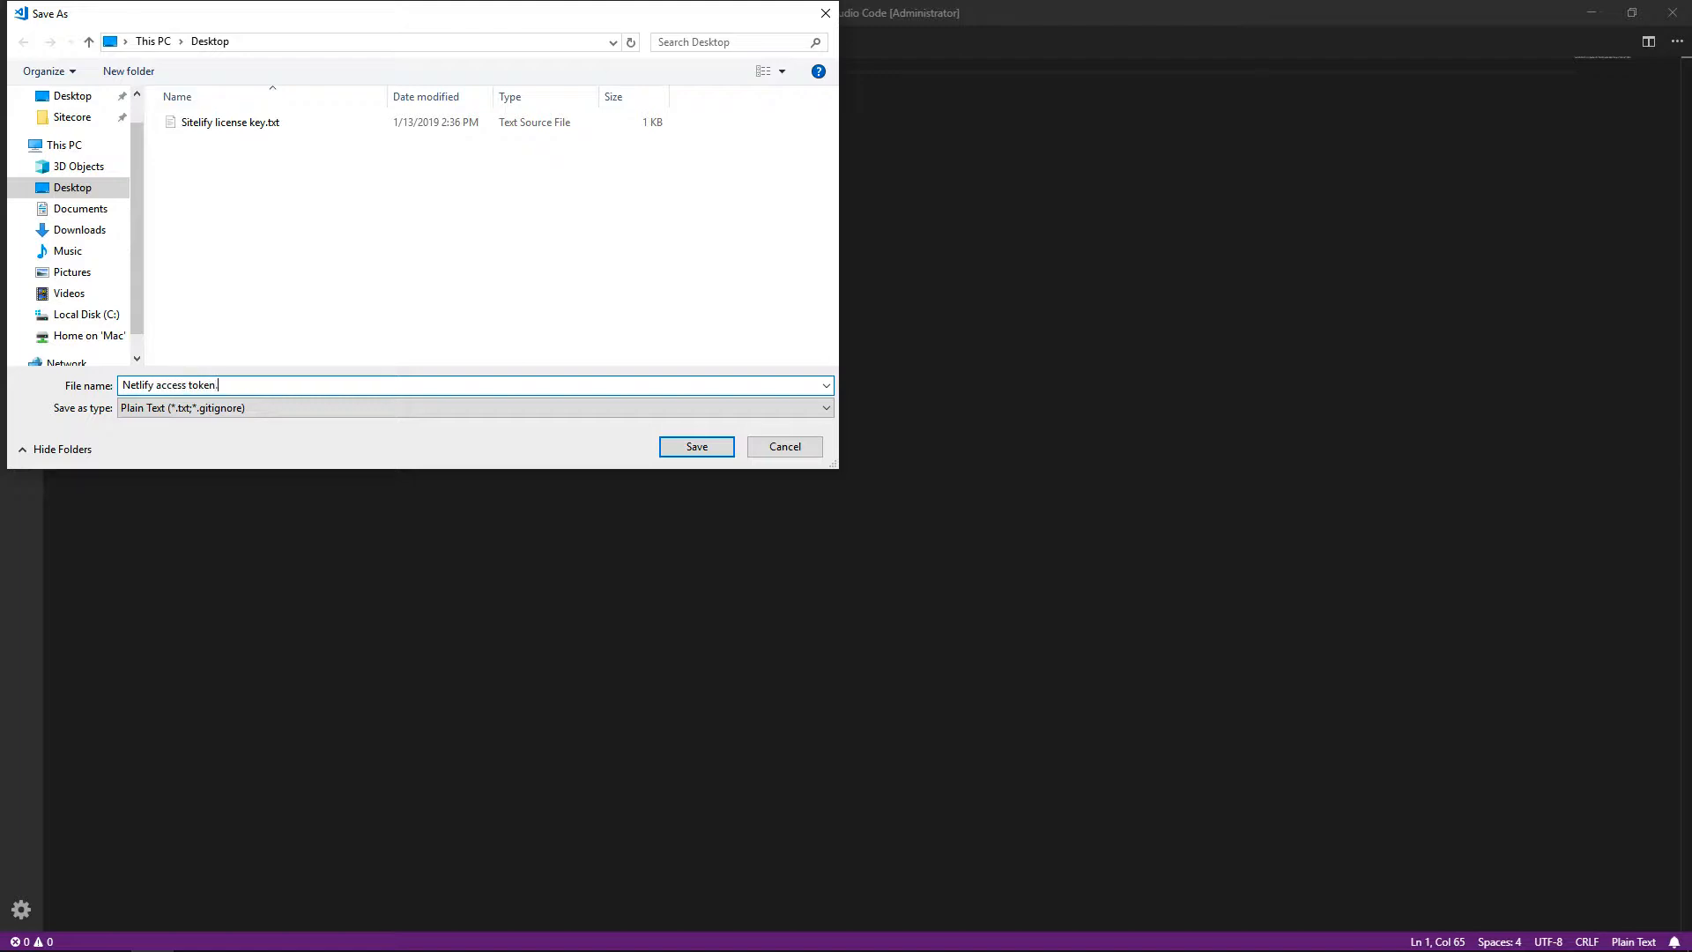
pyautogui.press('Return')
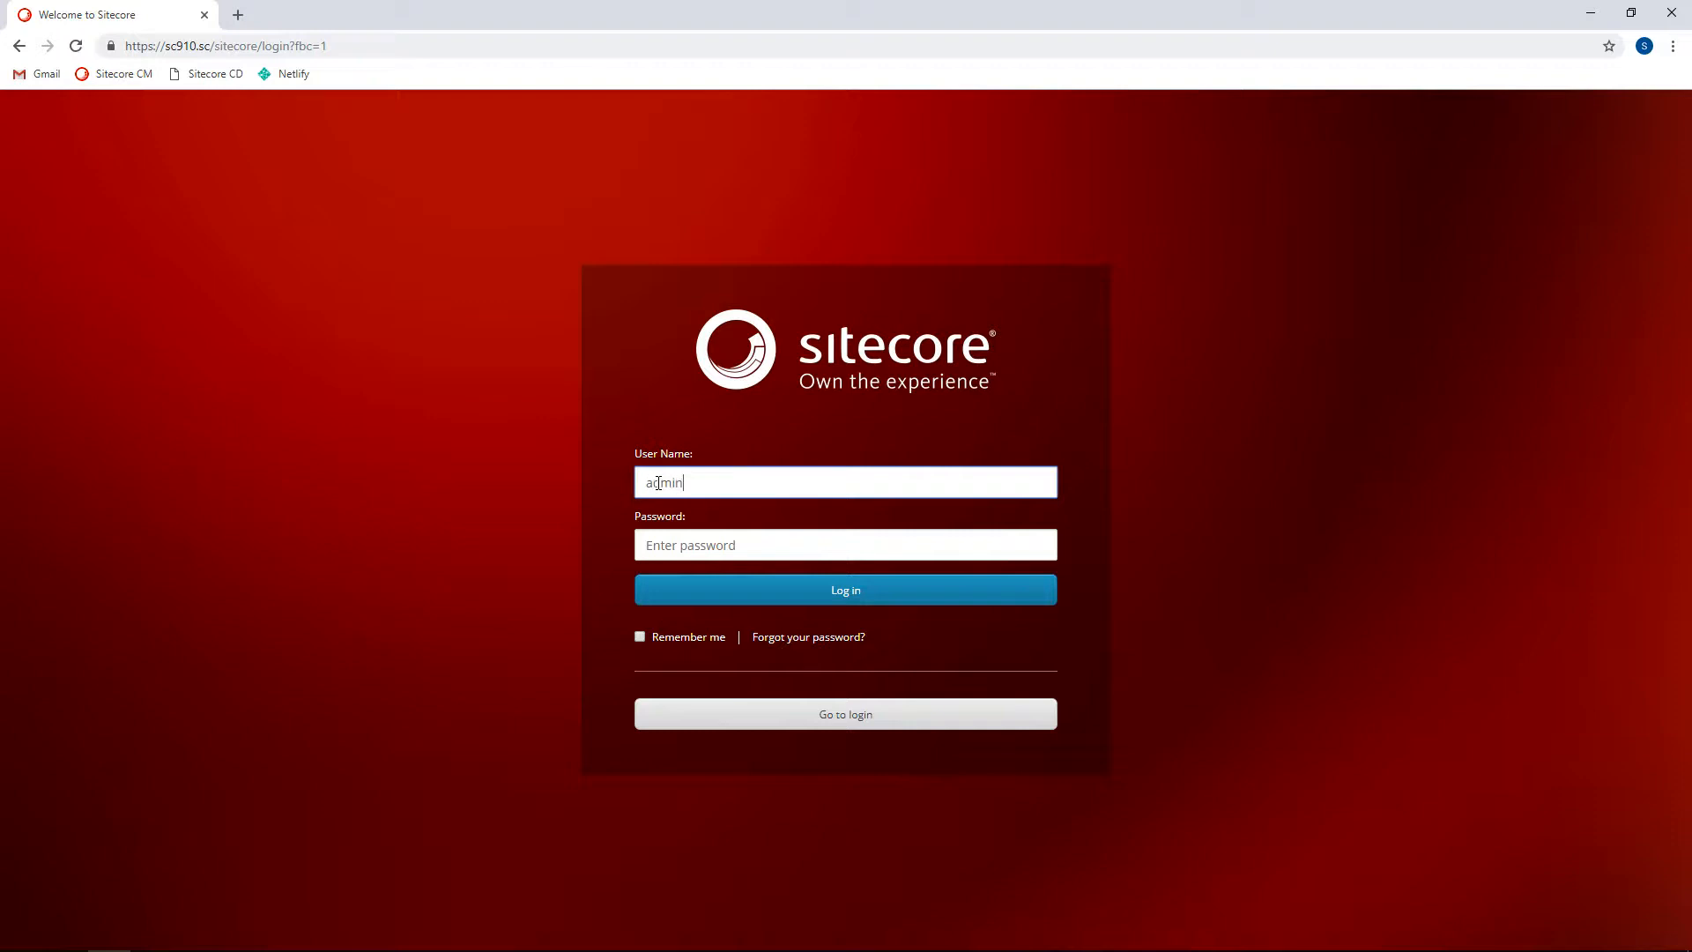
# Enter the account password and log in to Sitecore as admin.
pyautogui.press('Tab')
pyautogui.write('b')
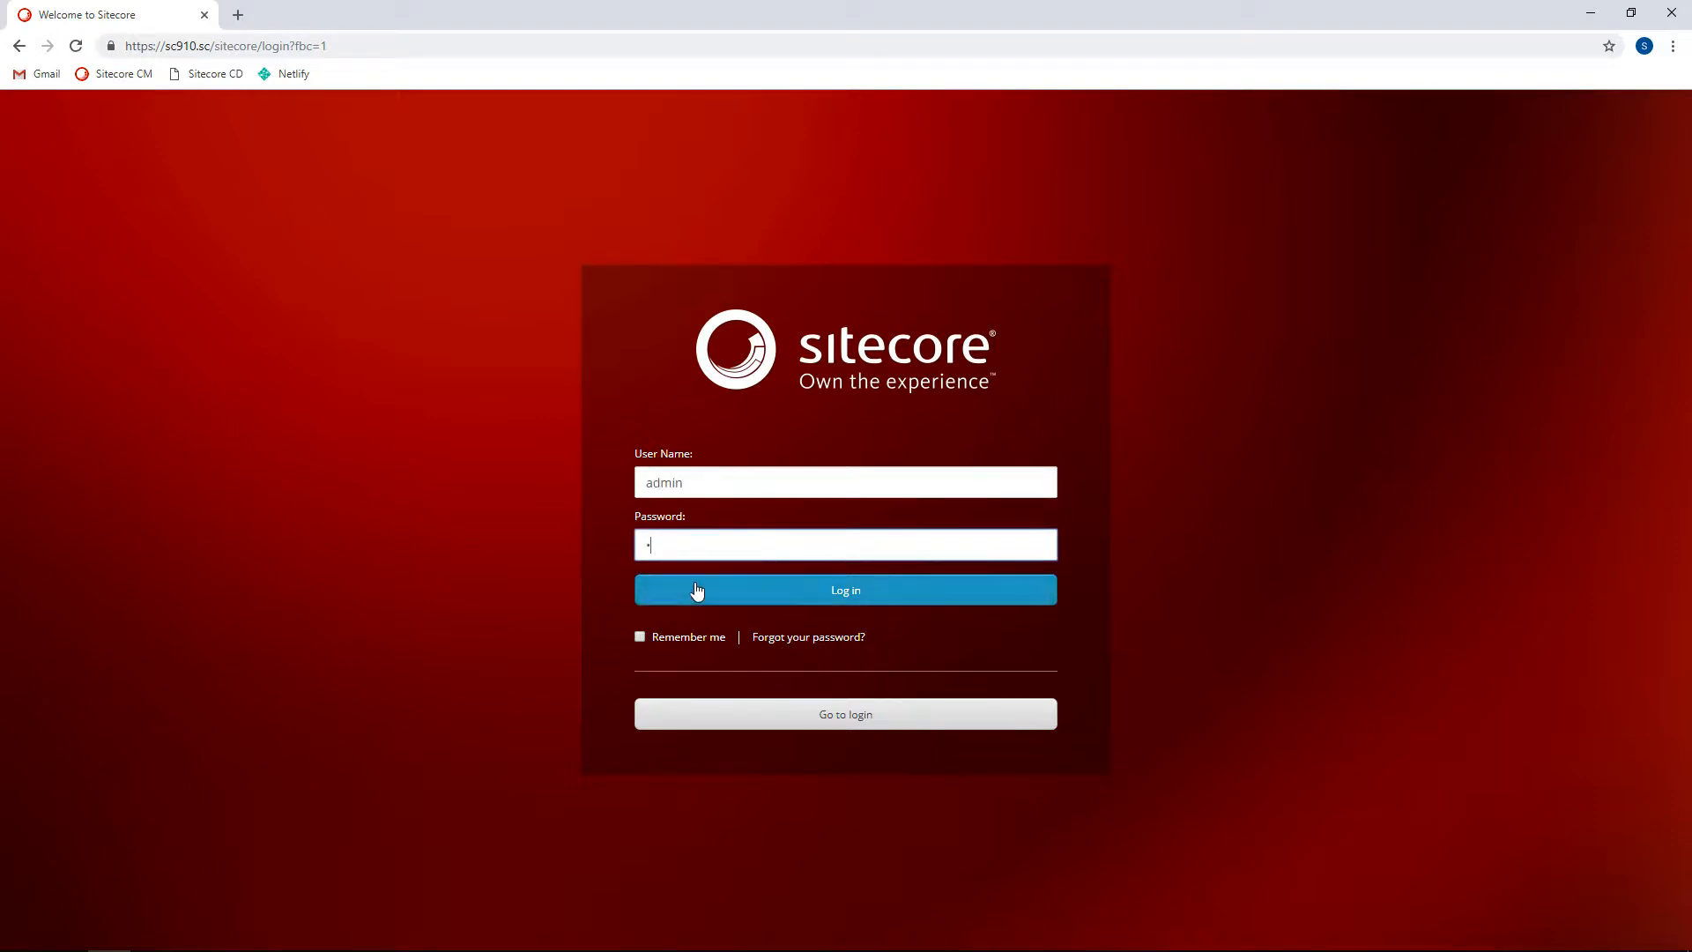
pyautogui.click(696, 591)
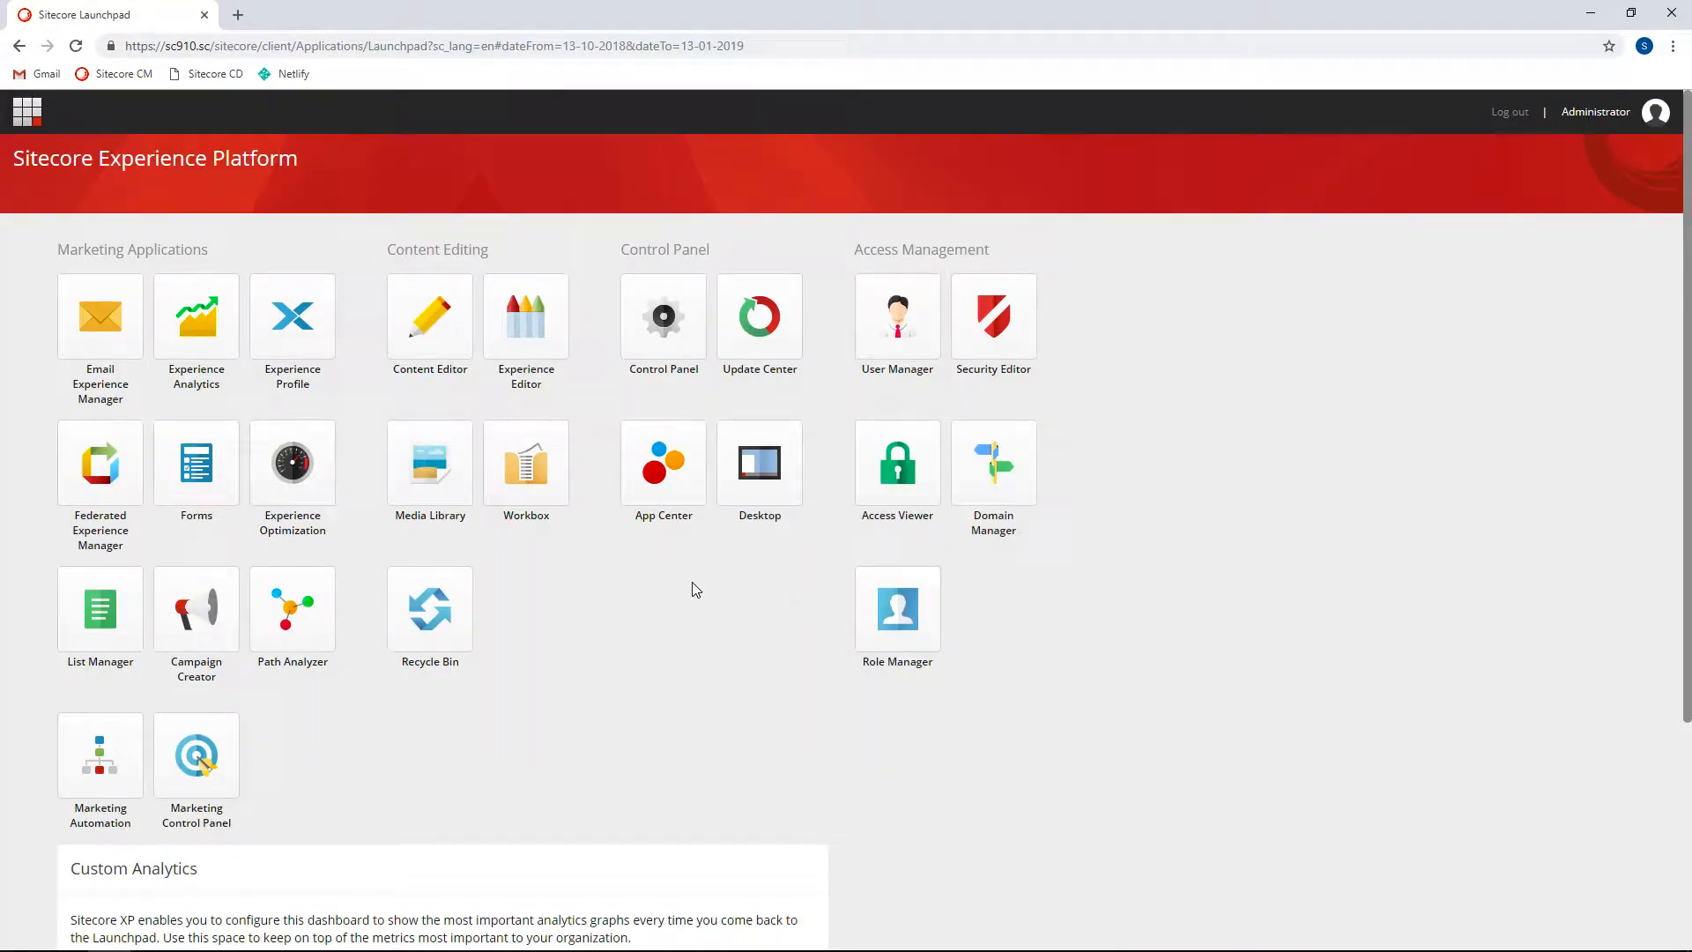
# Upload Sitelify-1.0.1.zip from the Desktop using the Install a package tool in the Sitecore Control Panel.
pyautogui.click(664, 332)
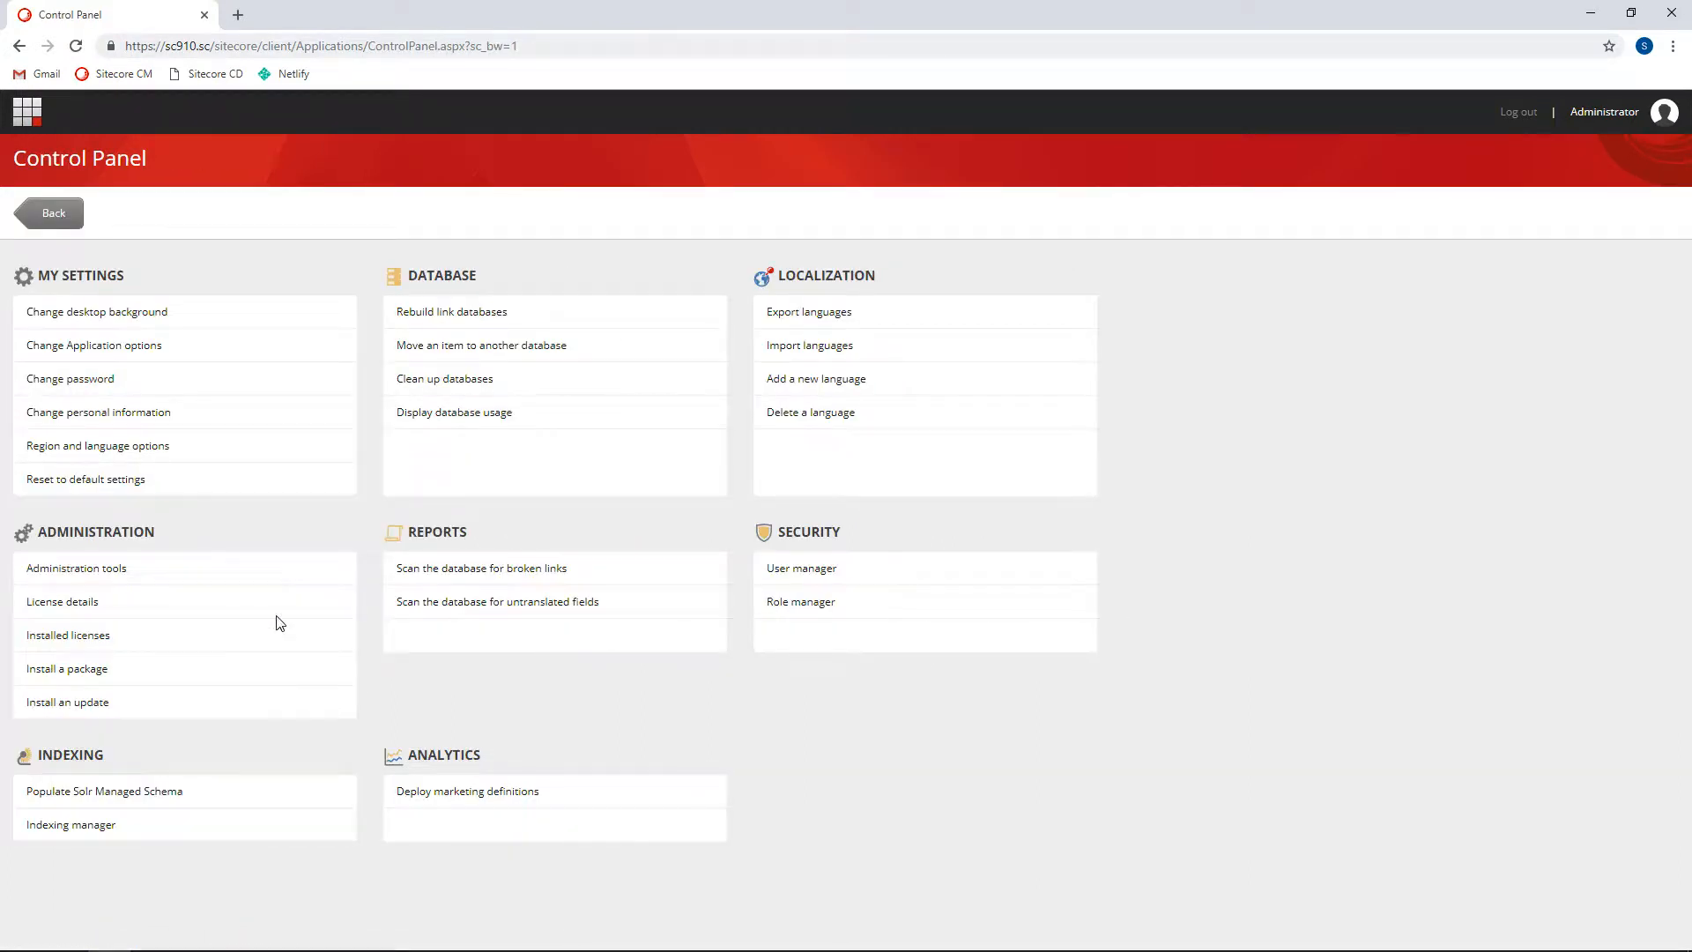
pyautogui.click(56, 671)
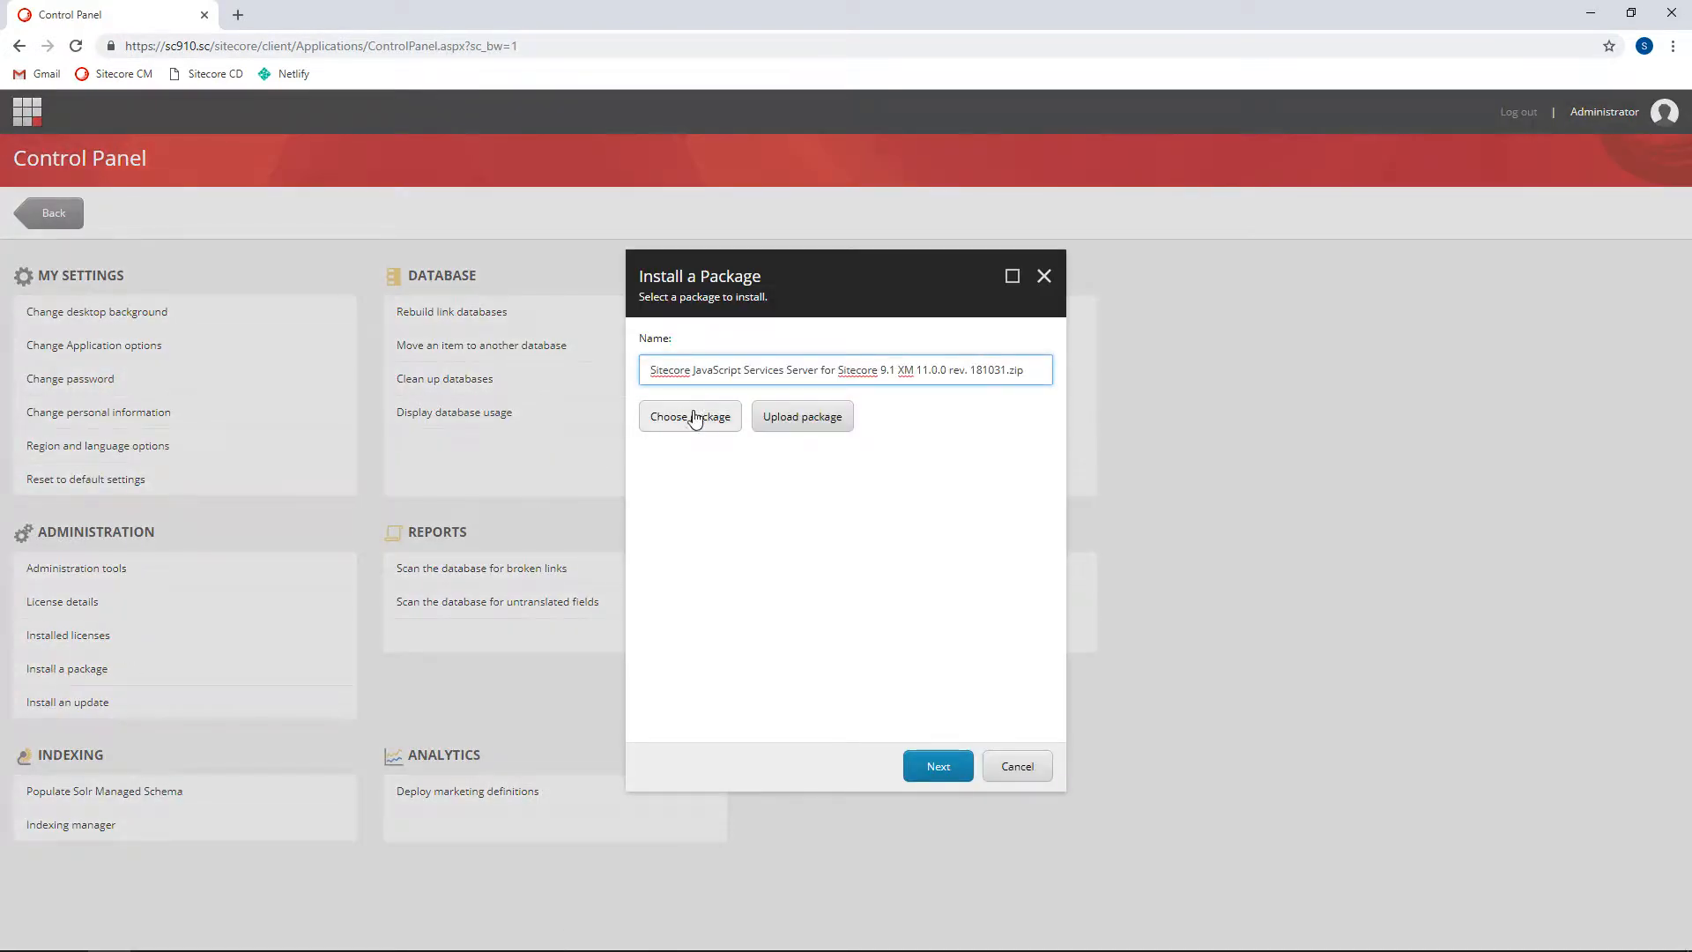
pyautogui.click(798, 416)
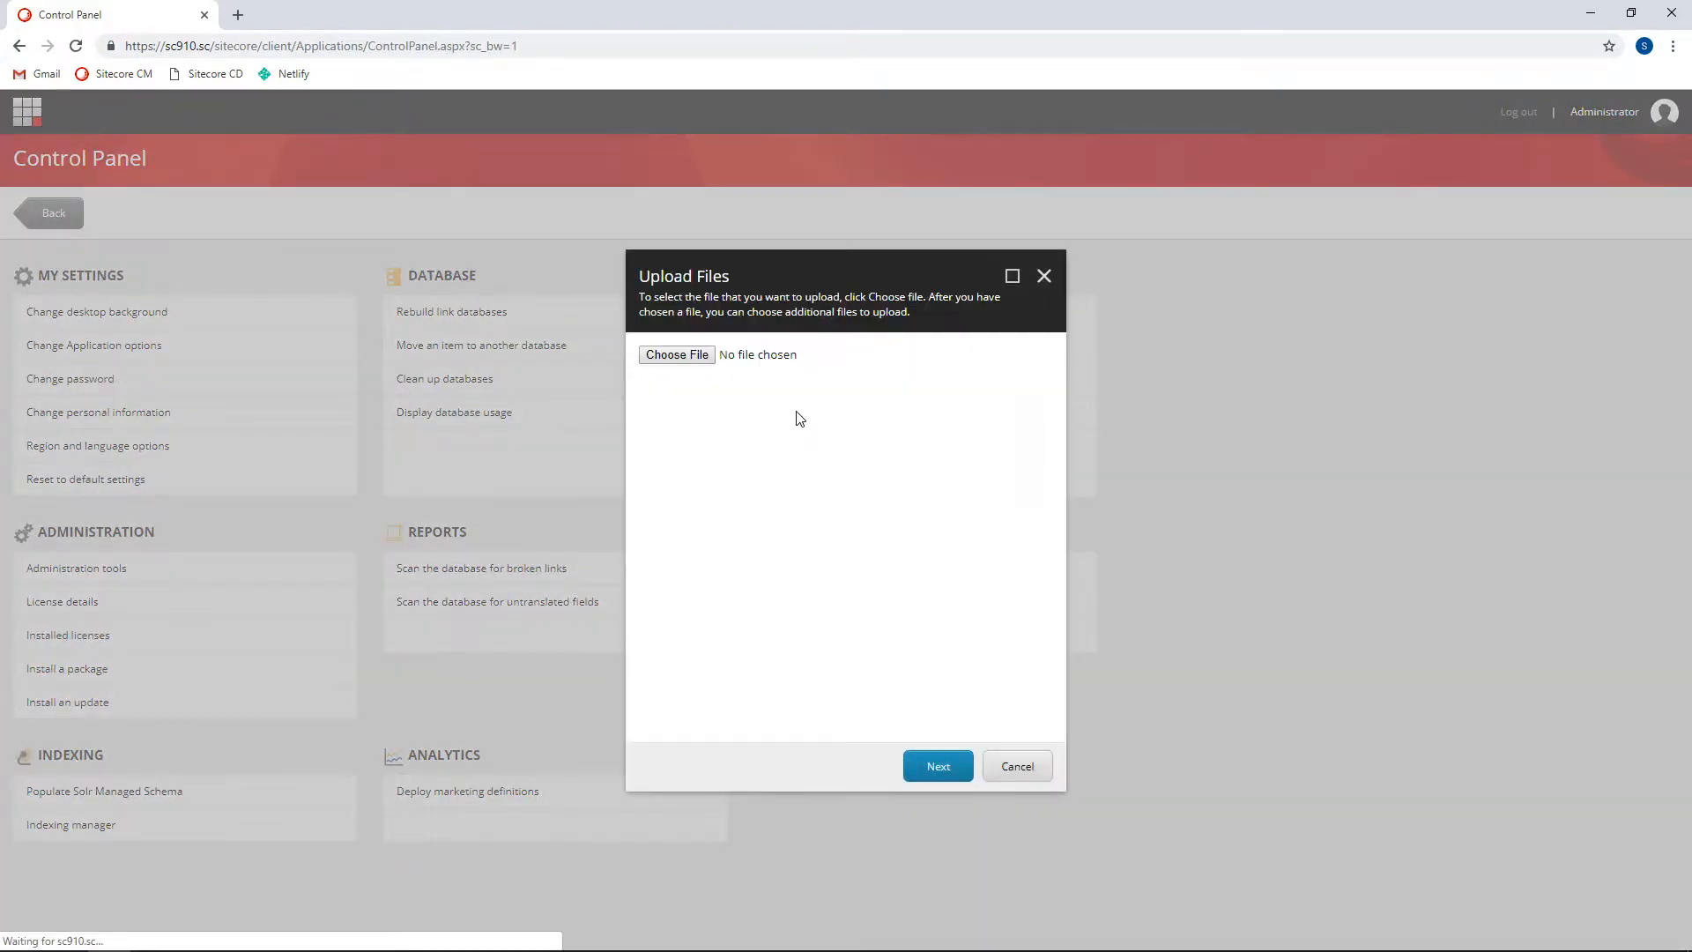
pyautogui.click(689, 355)
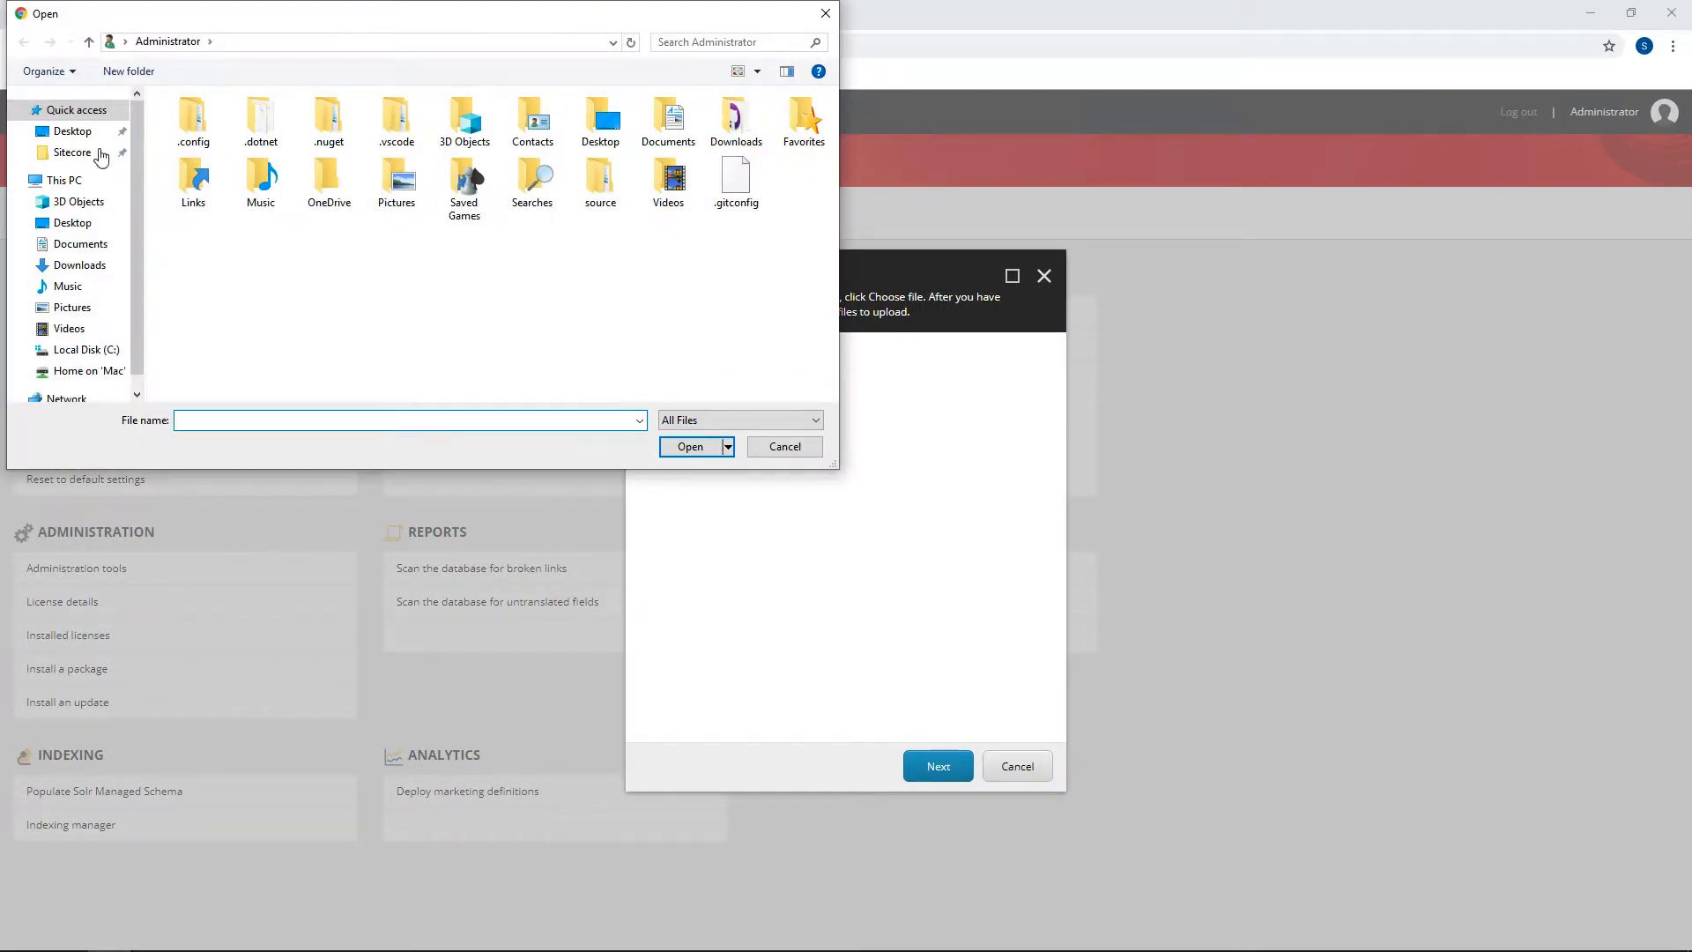
pyautogui.click(70, 132)
pyautogui.click(218, 161)
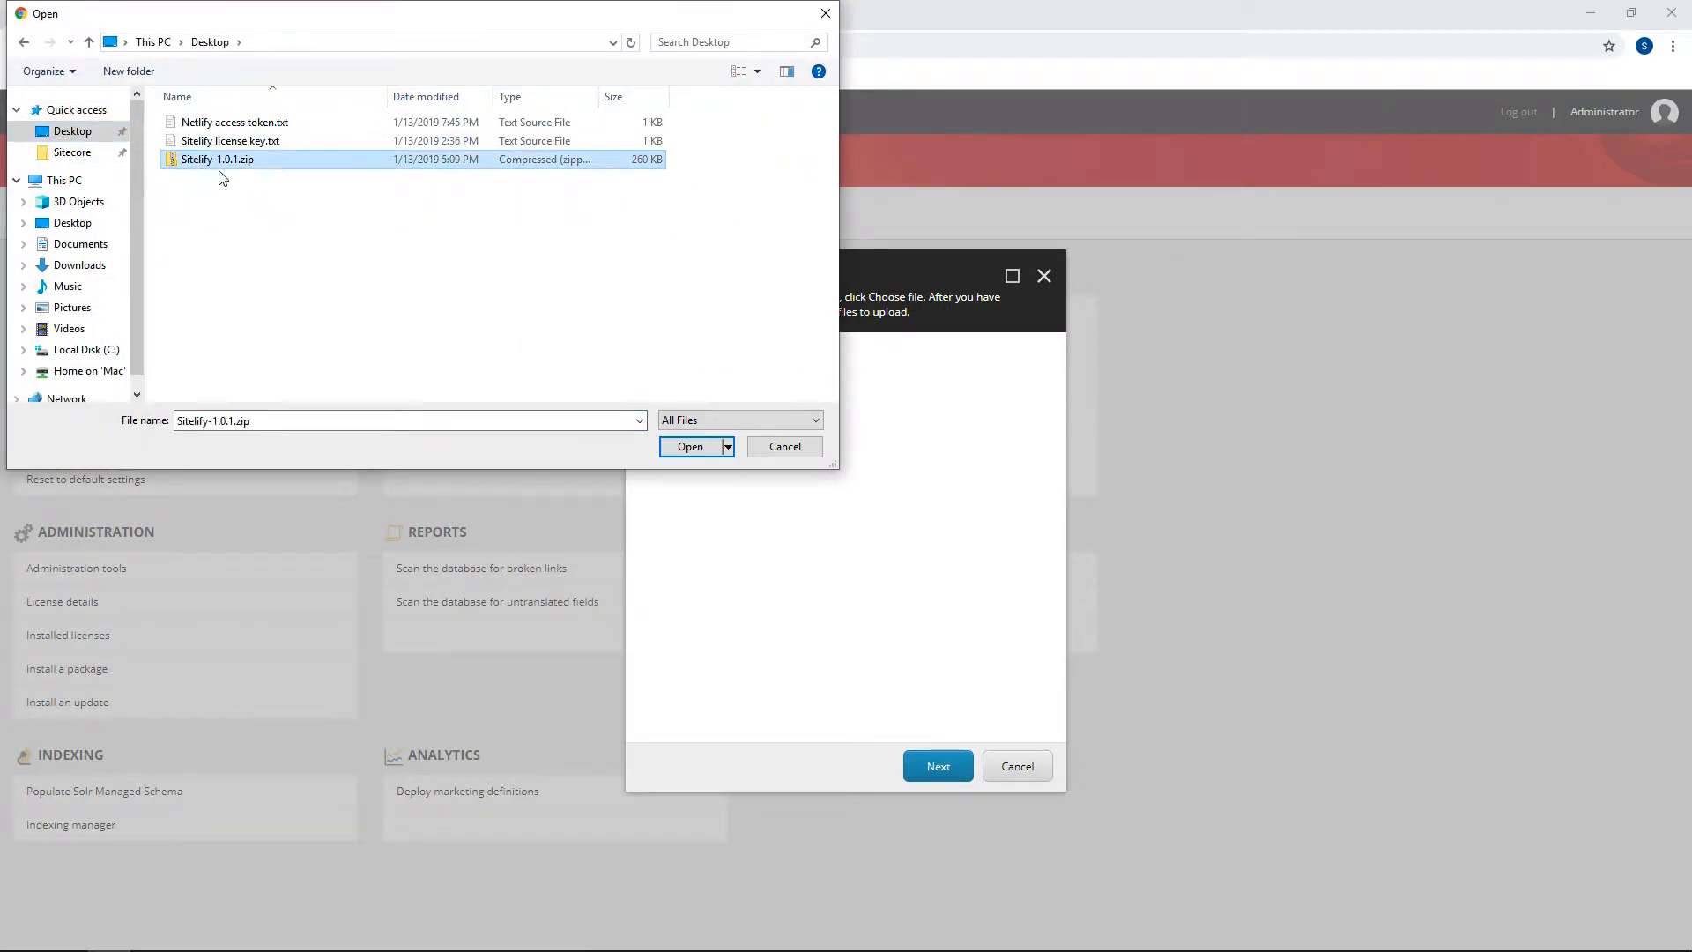
pyautogui.click(691, 448)
pyautogui.click(938, 766)
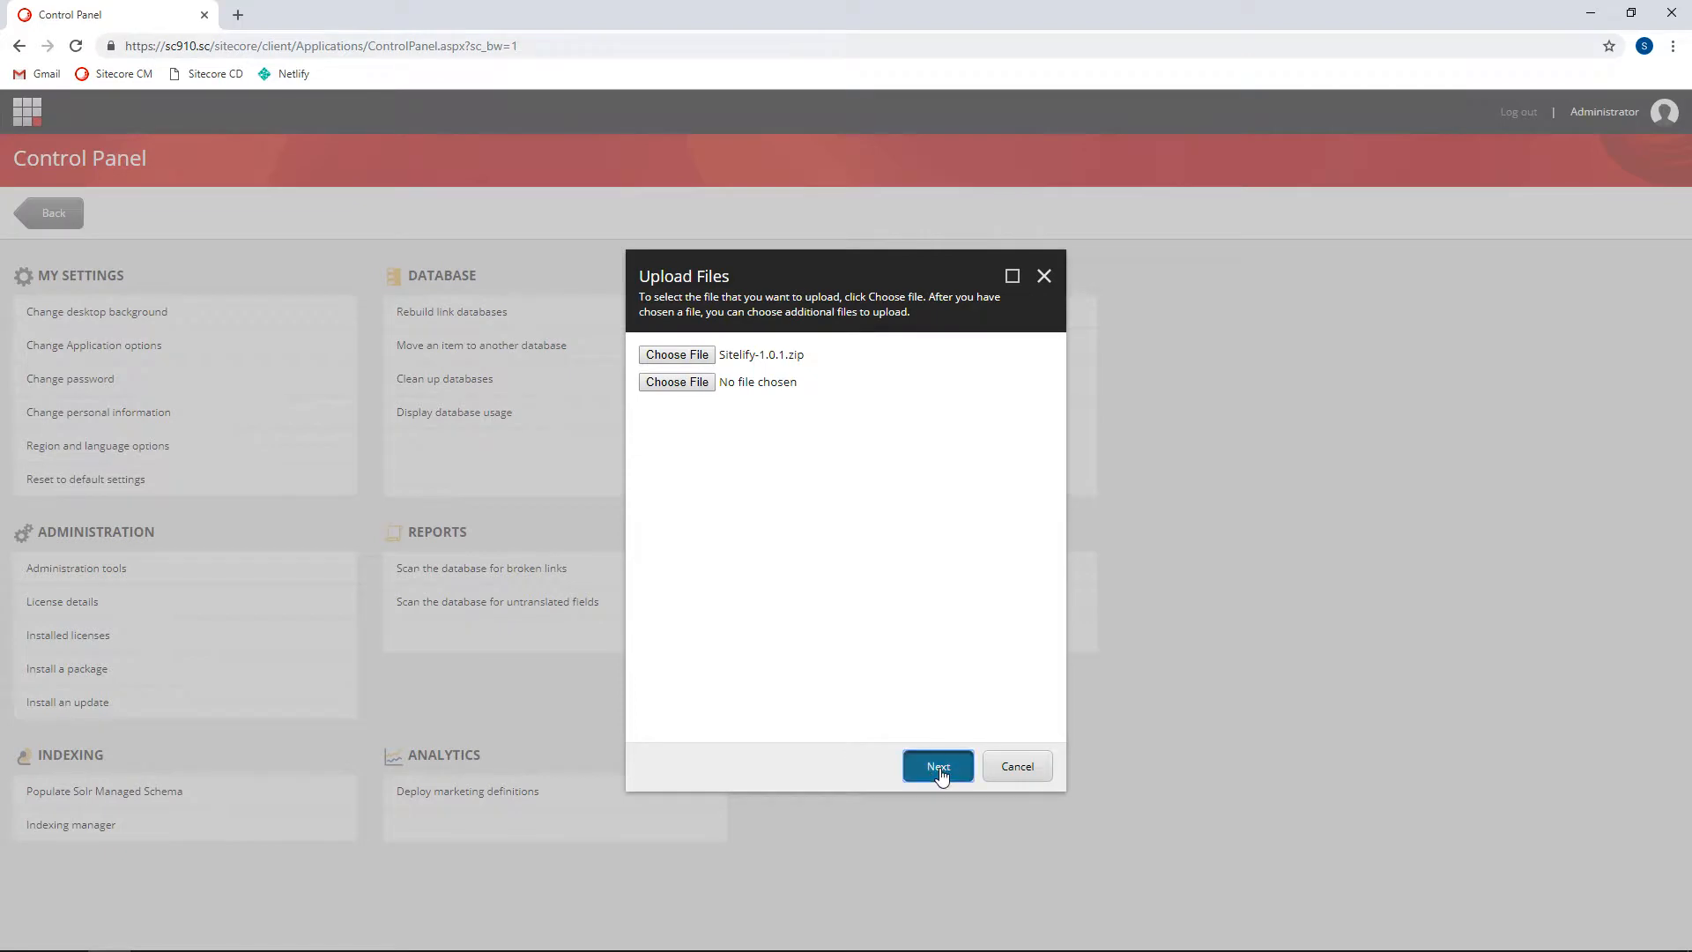
pyautogui.click(940, 769)
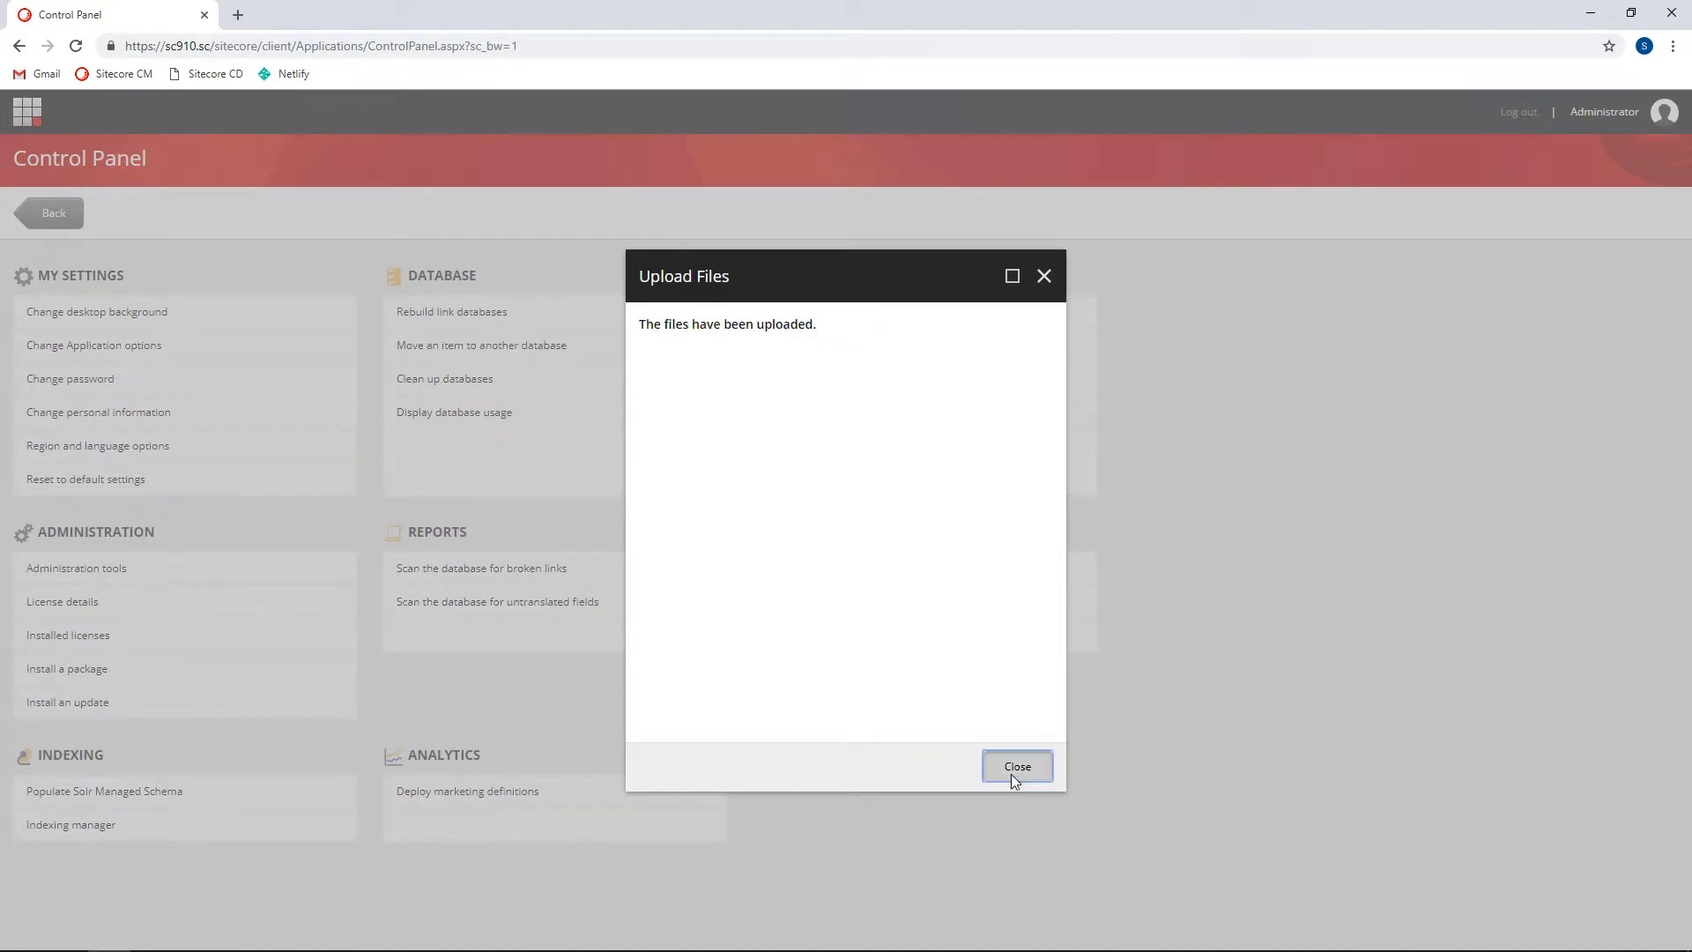
pyautogui.click(1013, 773)
# Install the uploaded Sitelify package and finish with the Sitecore client restart selected.
pyautogui.click(939, 768)
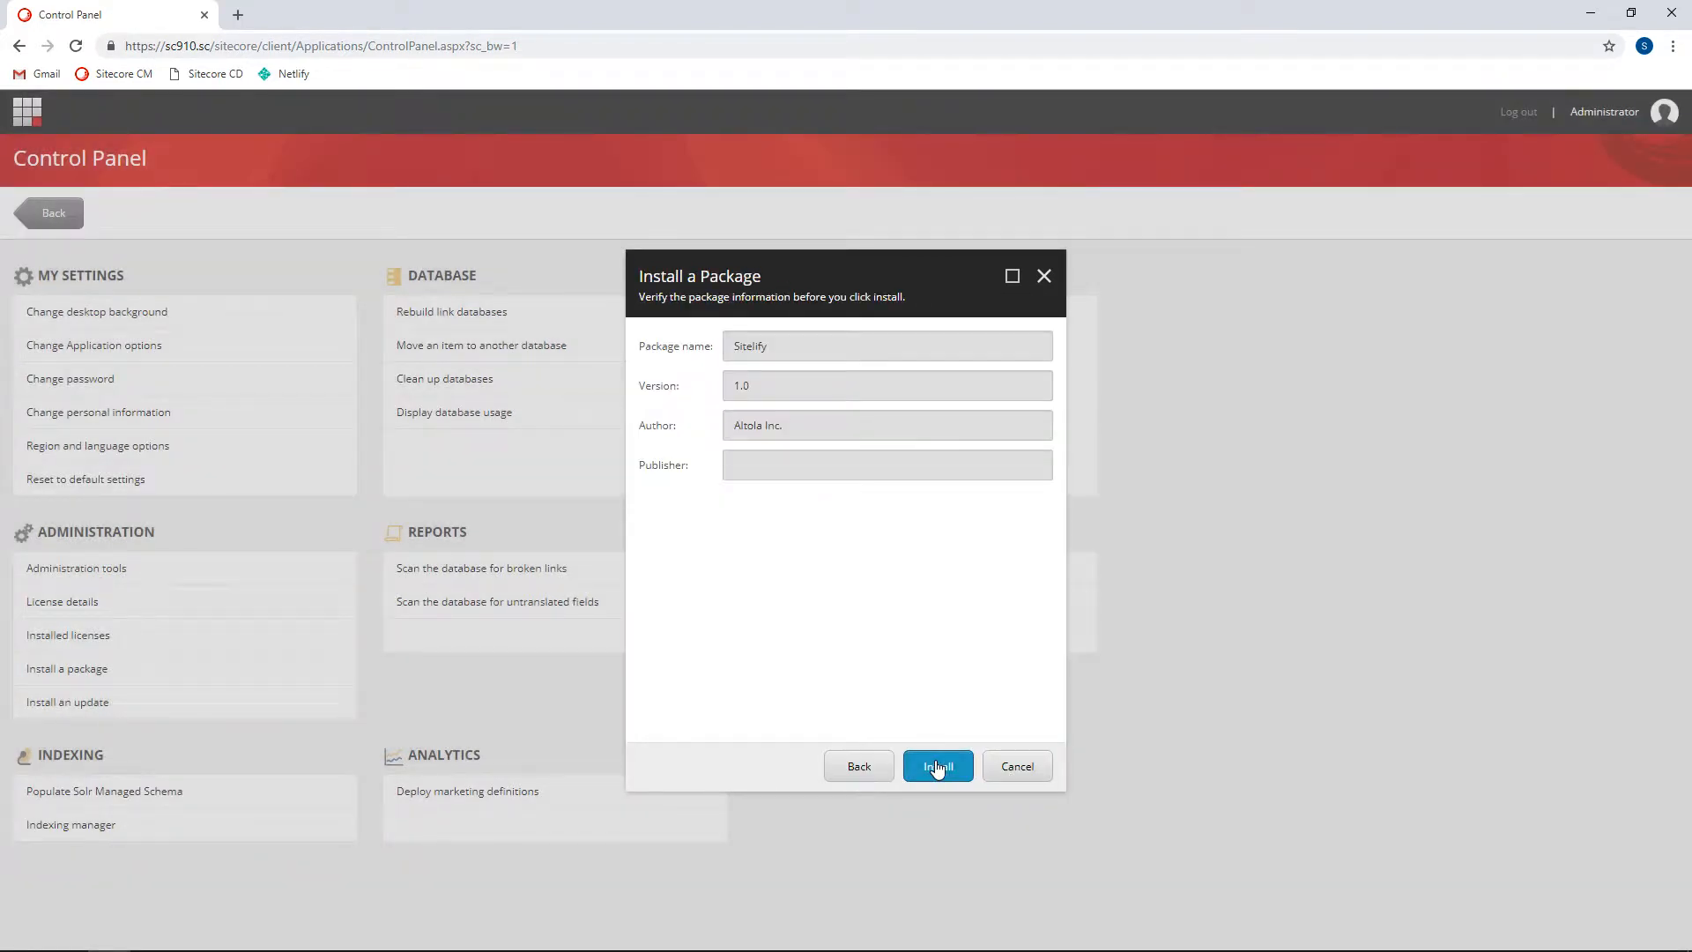
pyautogui.click(938, 768)
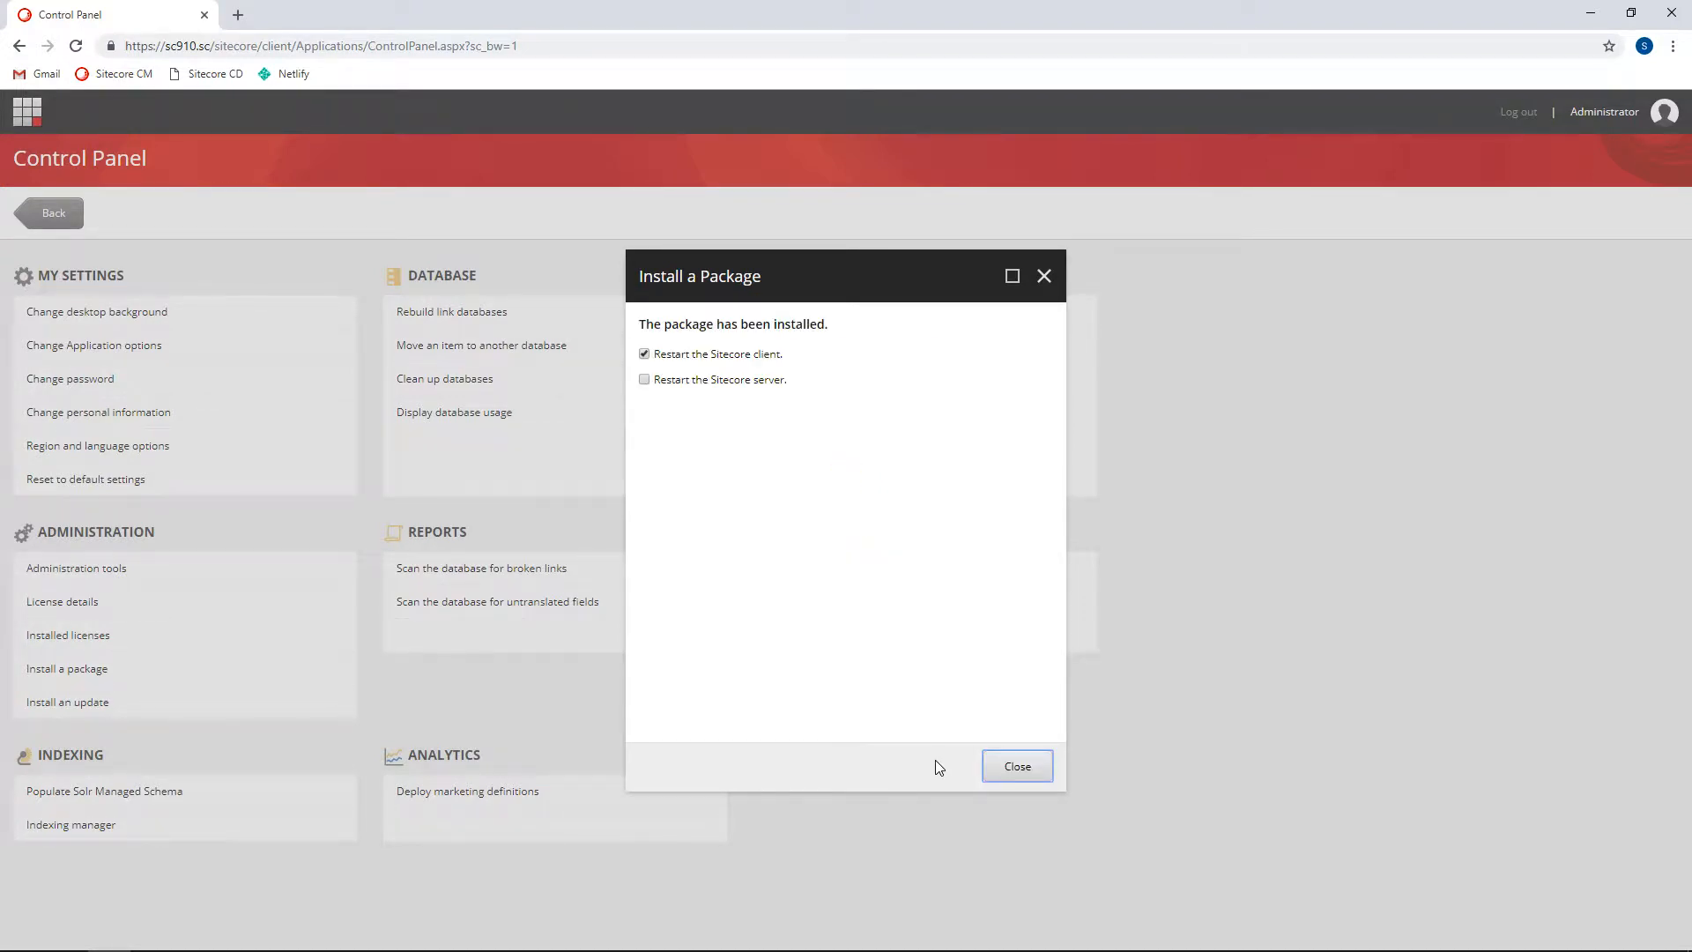
pyautogui.click(1020, 767)
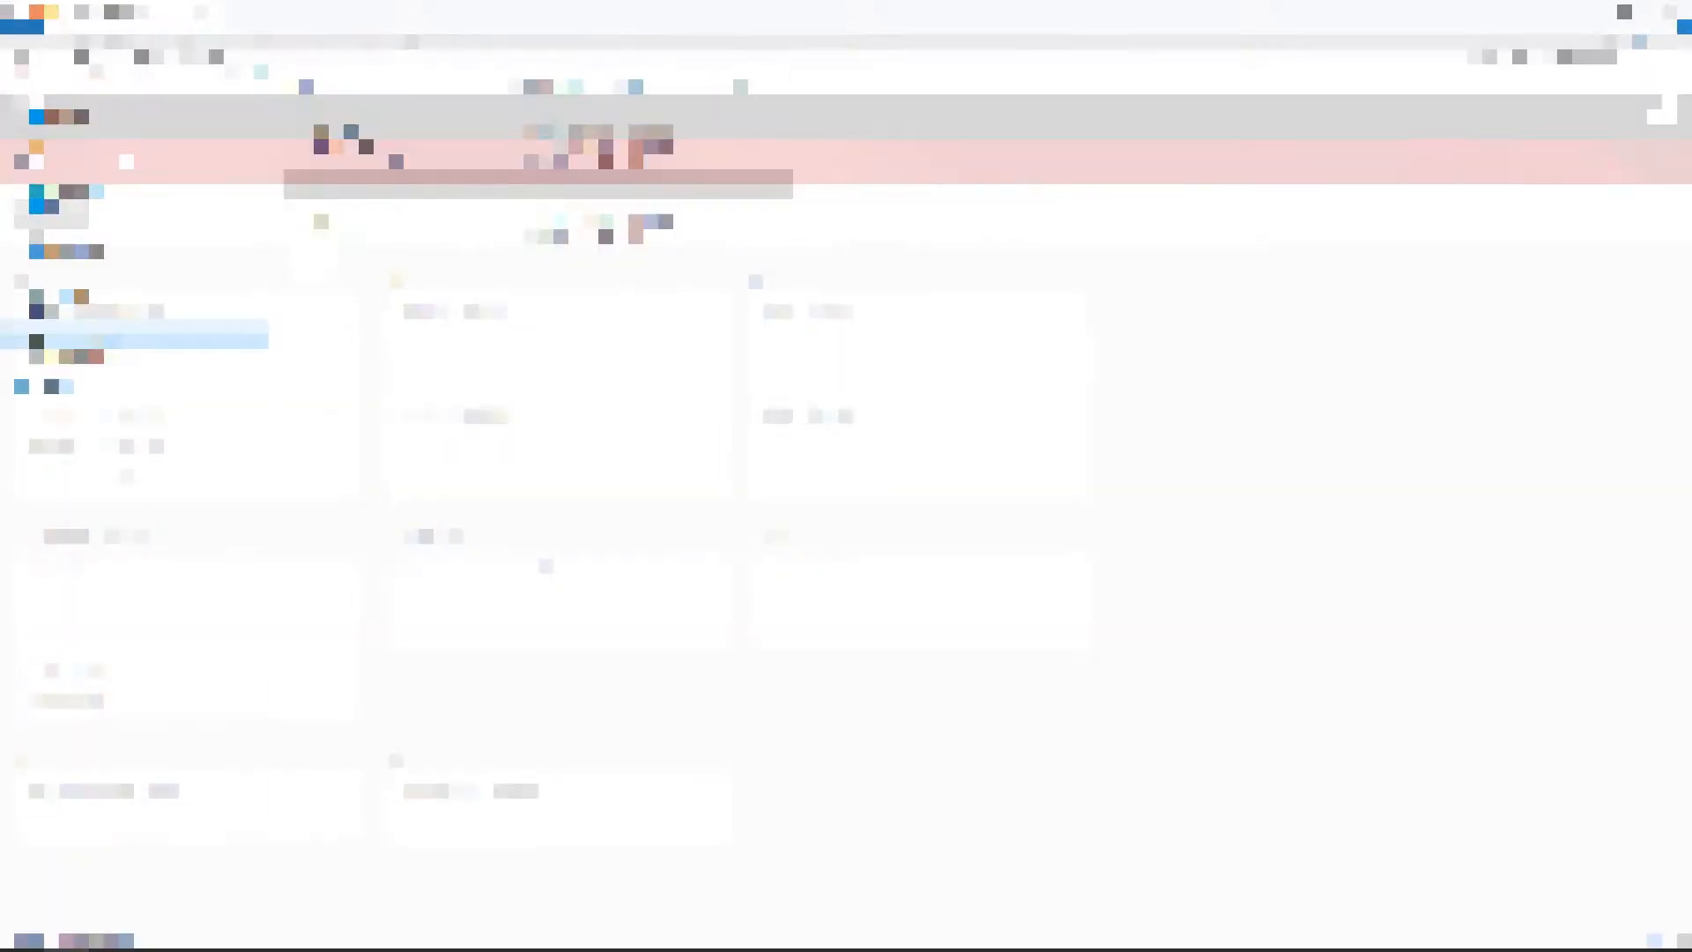
# In File Explorer, browse to C:\Sitecore\sc910.sc\App_Config\Include\Altola.Sitelify.
pyautogui.click(21, 340)
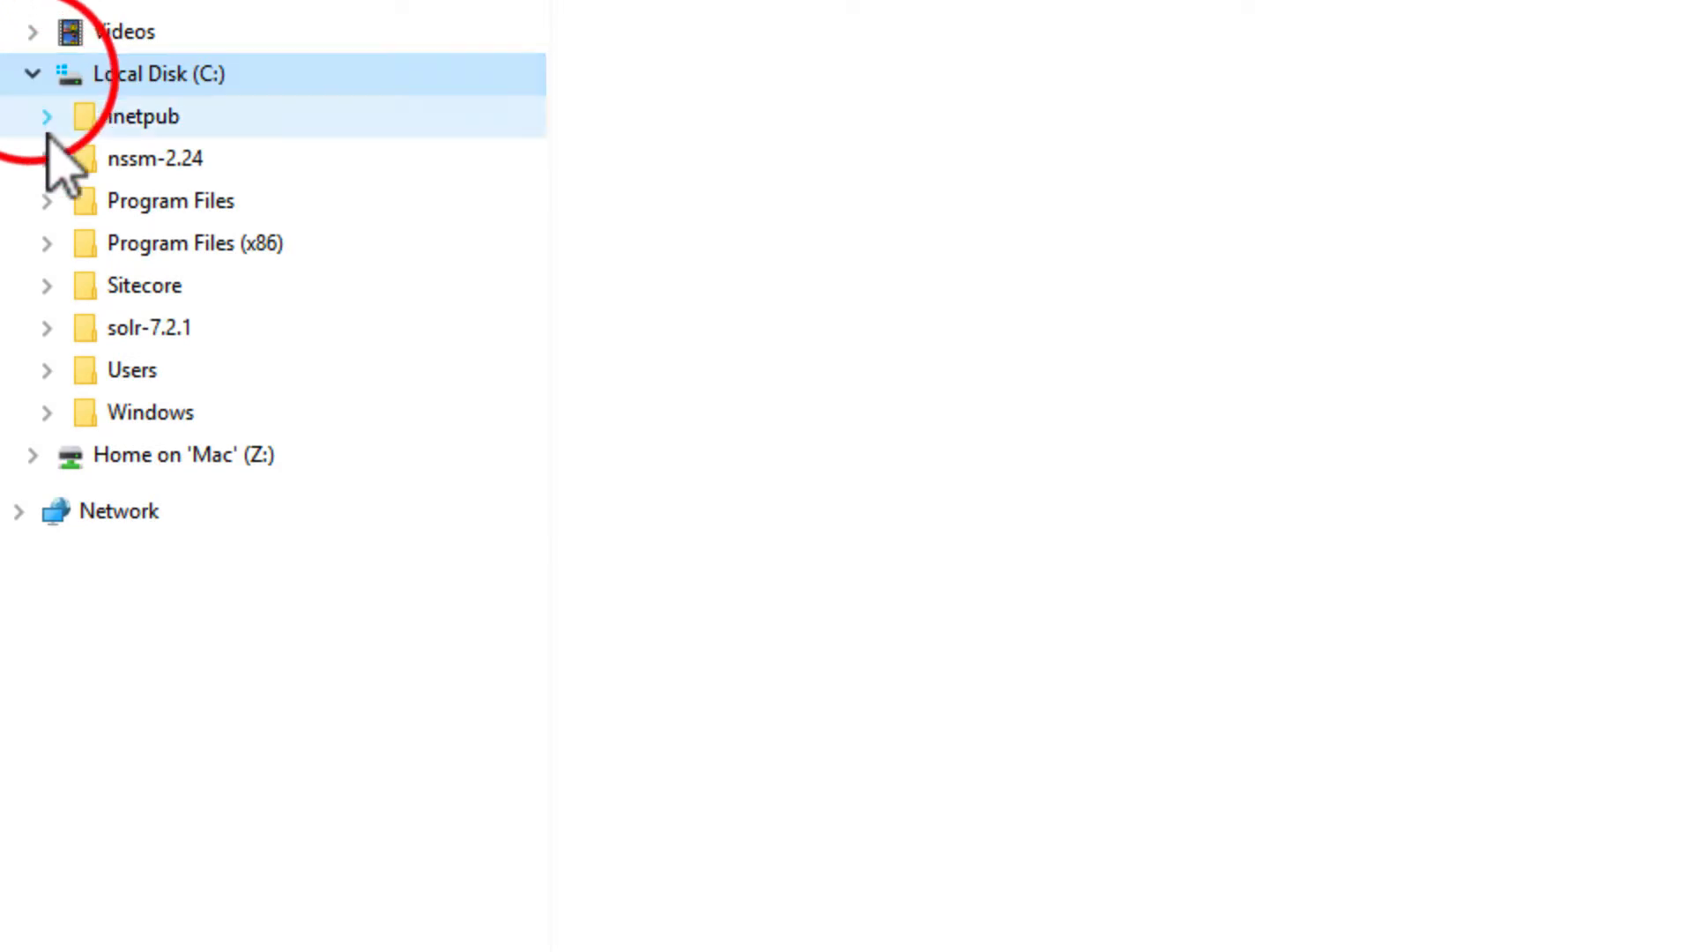
pyautogui.click(46, 286)
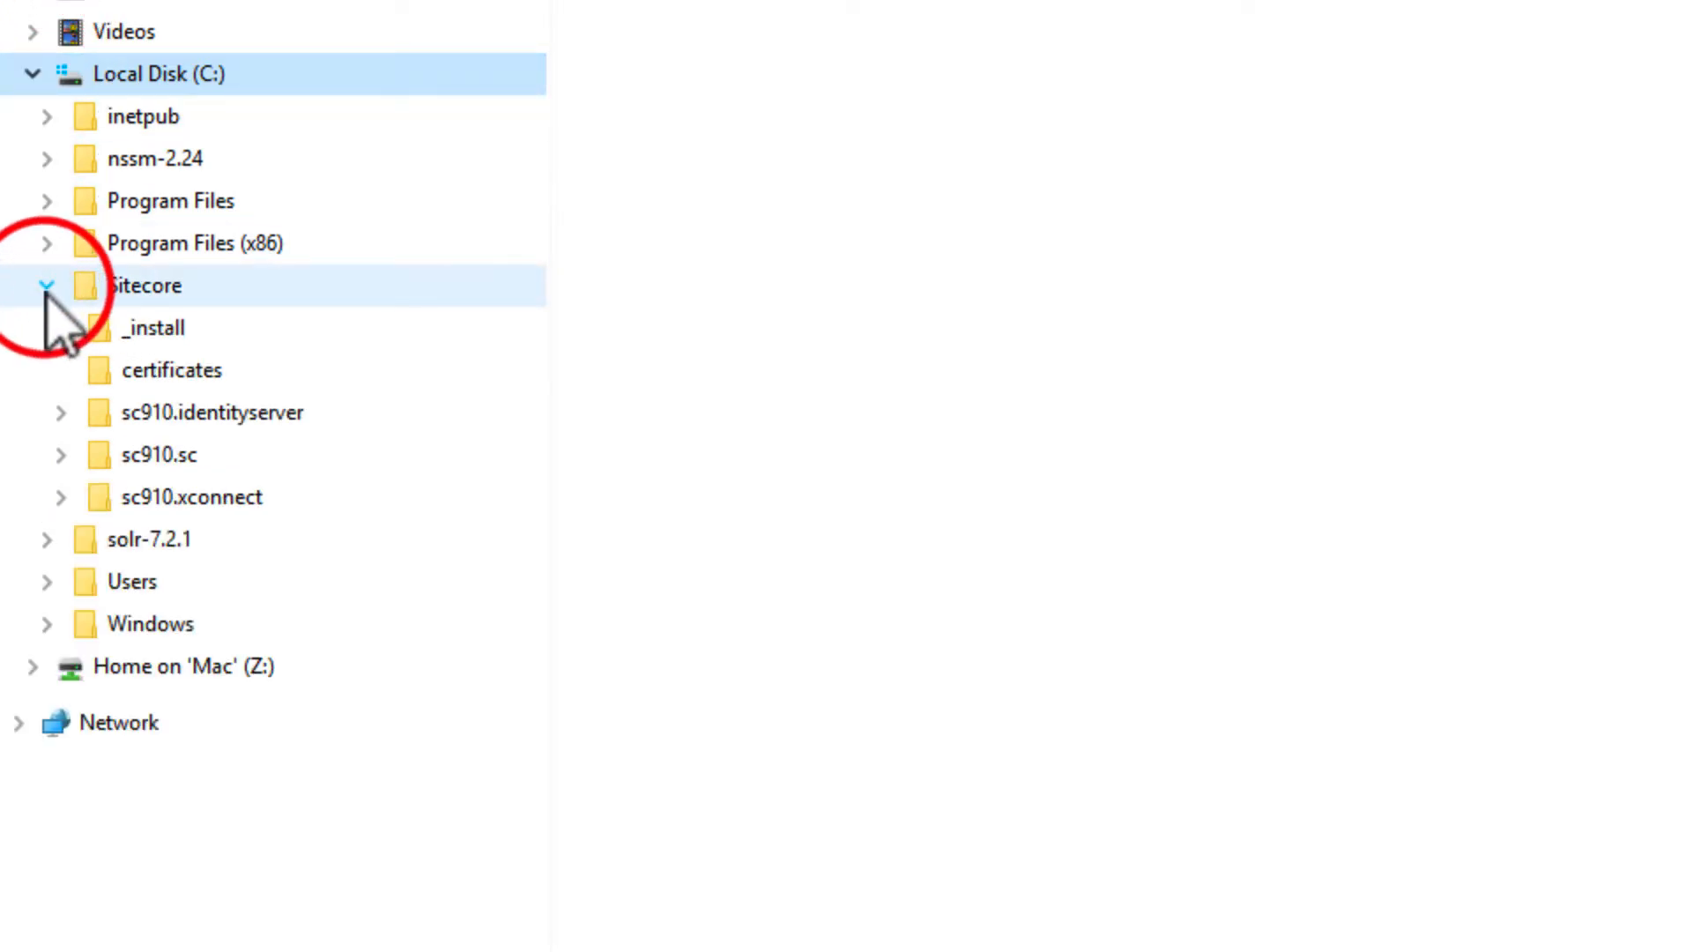
pyautogui.click(61, 455)
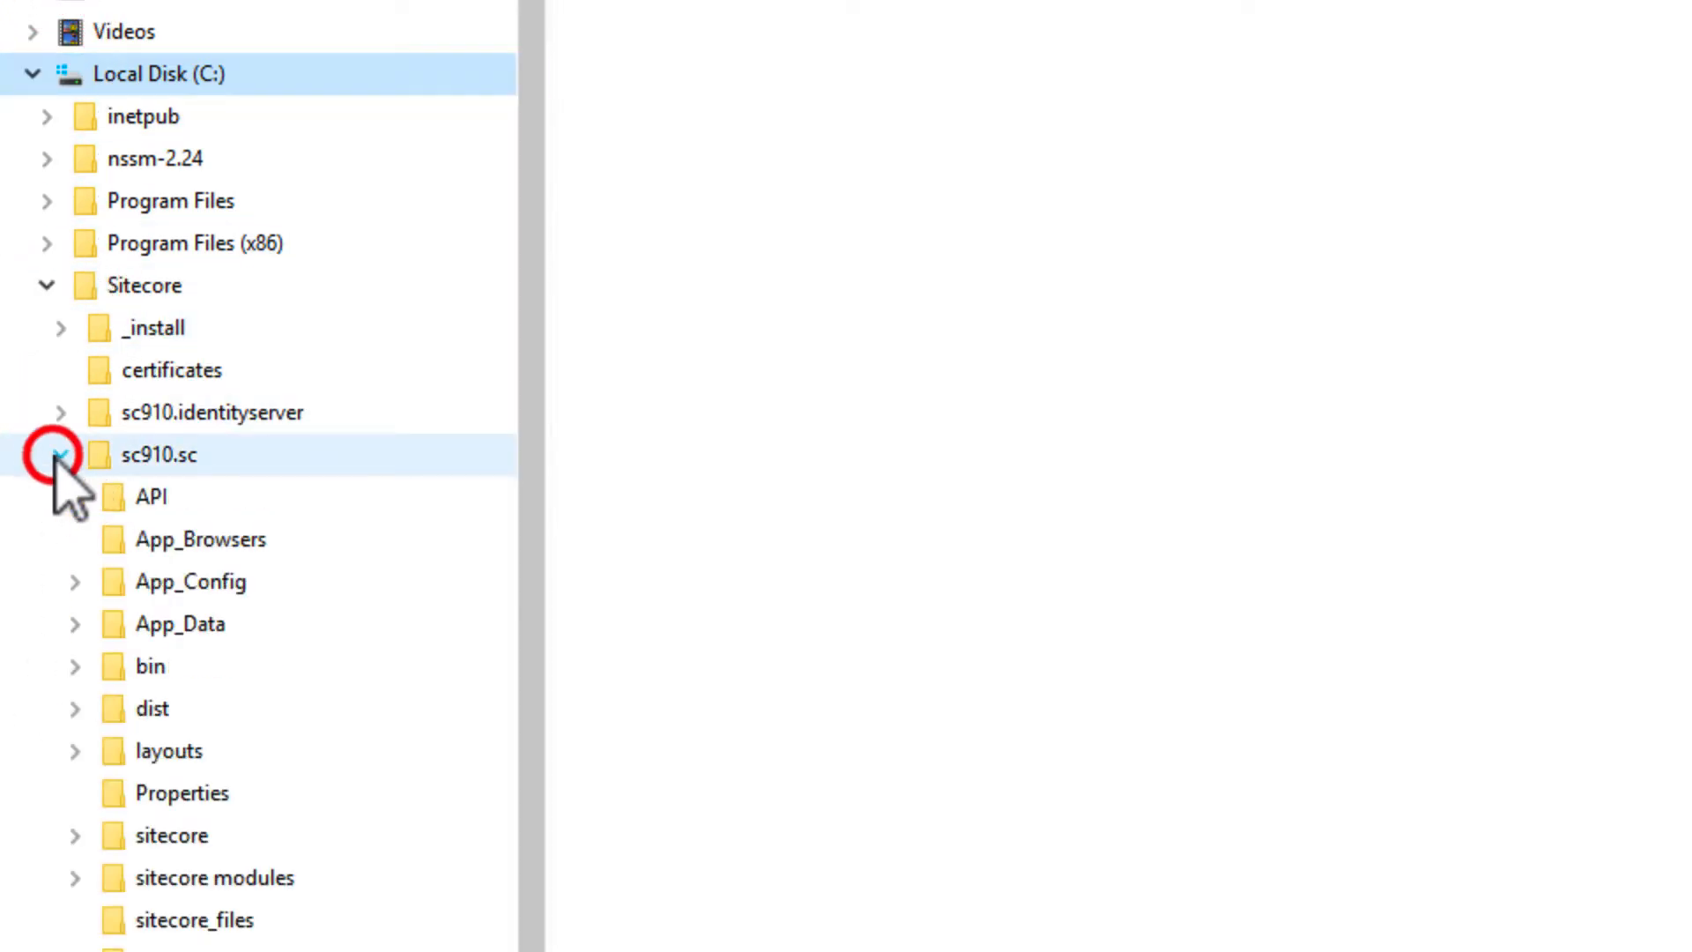
pyautogui.click(75, 581)
pyautogui.click(89, 667)
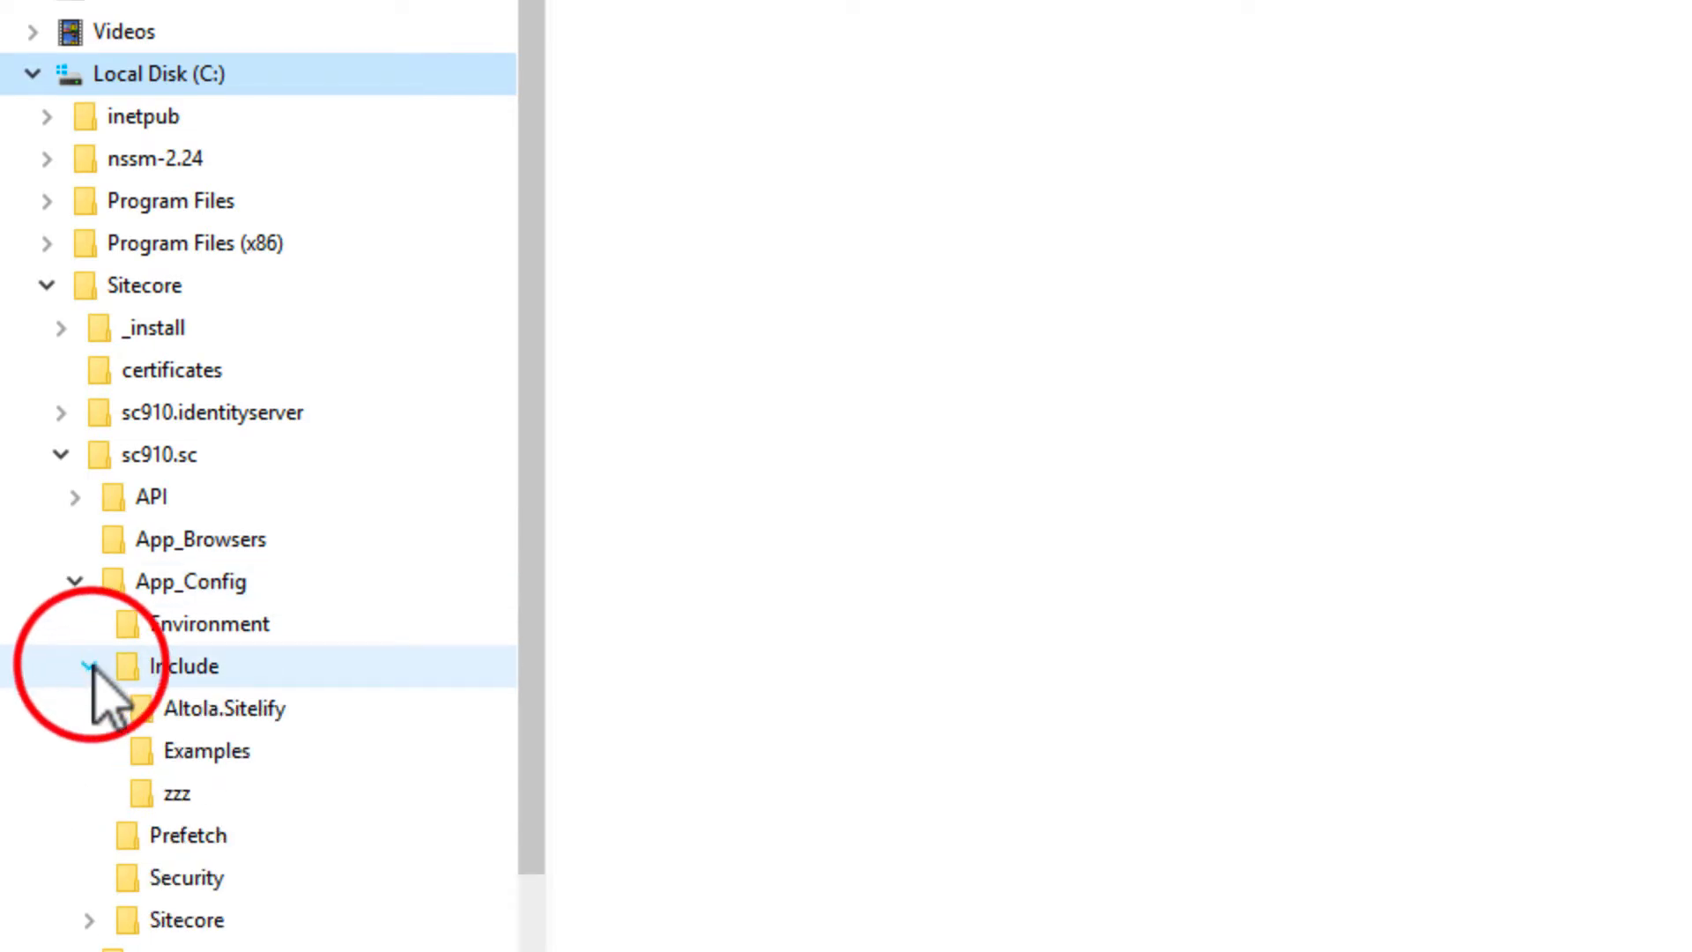
pyautogui.click(207, 705)
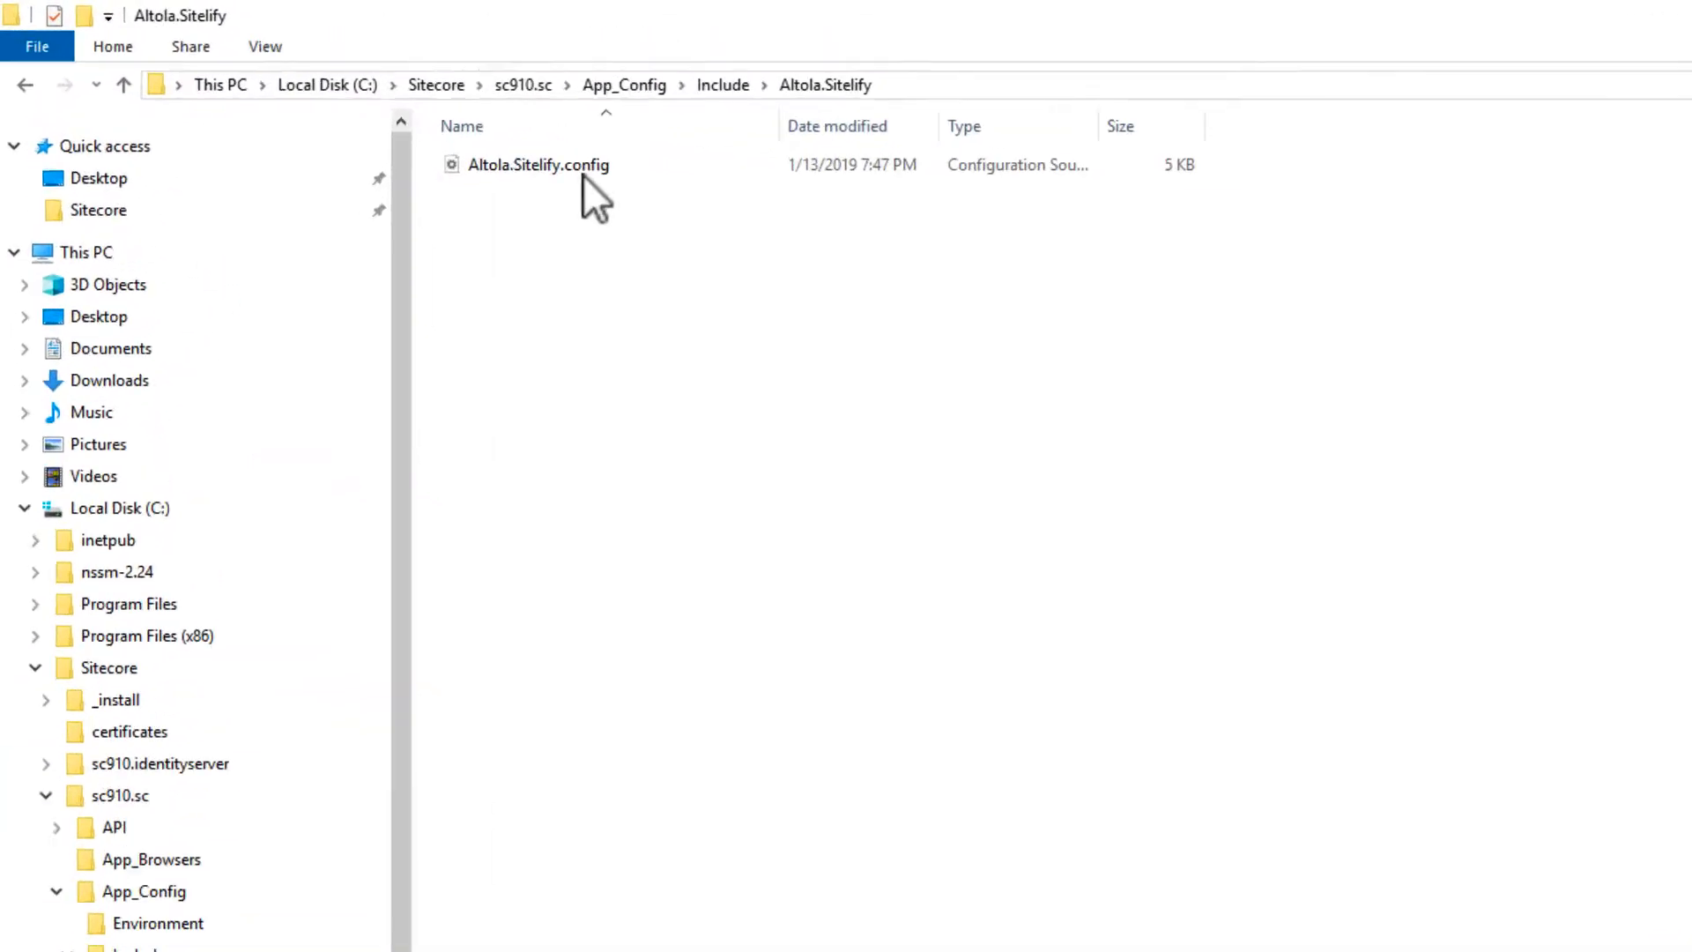
# Open Altola.Sitelify.config in Visual Studio Code and show its license key and Netlify access token settings.
pyautogui.click(643, 192)
pyautogui.rightClick(646, 199)
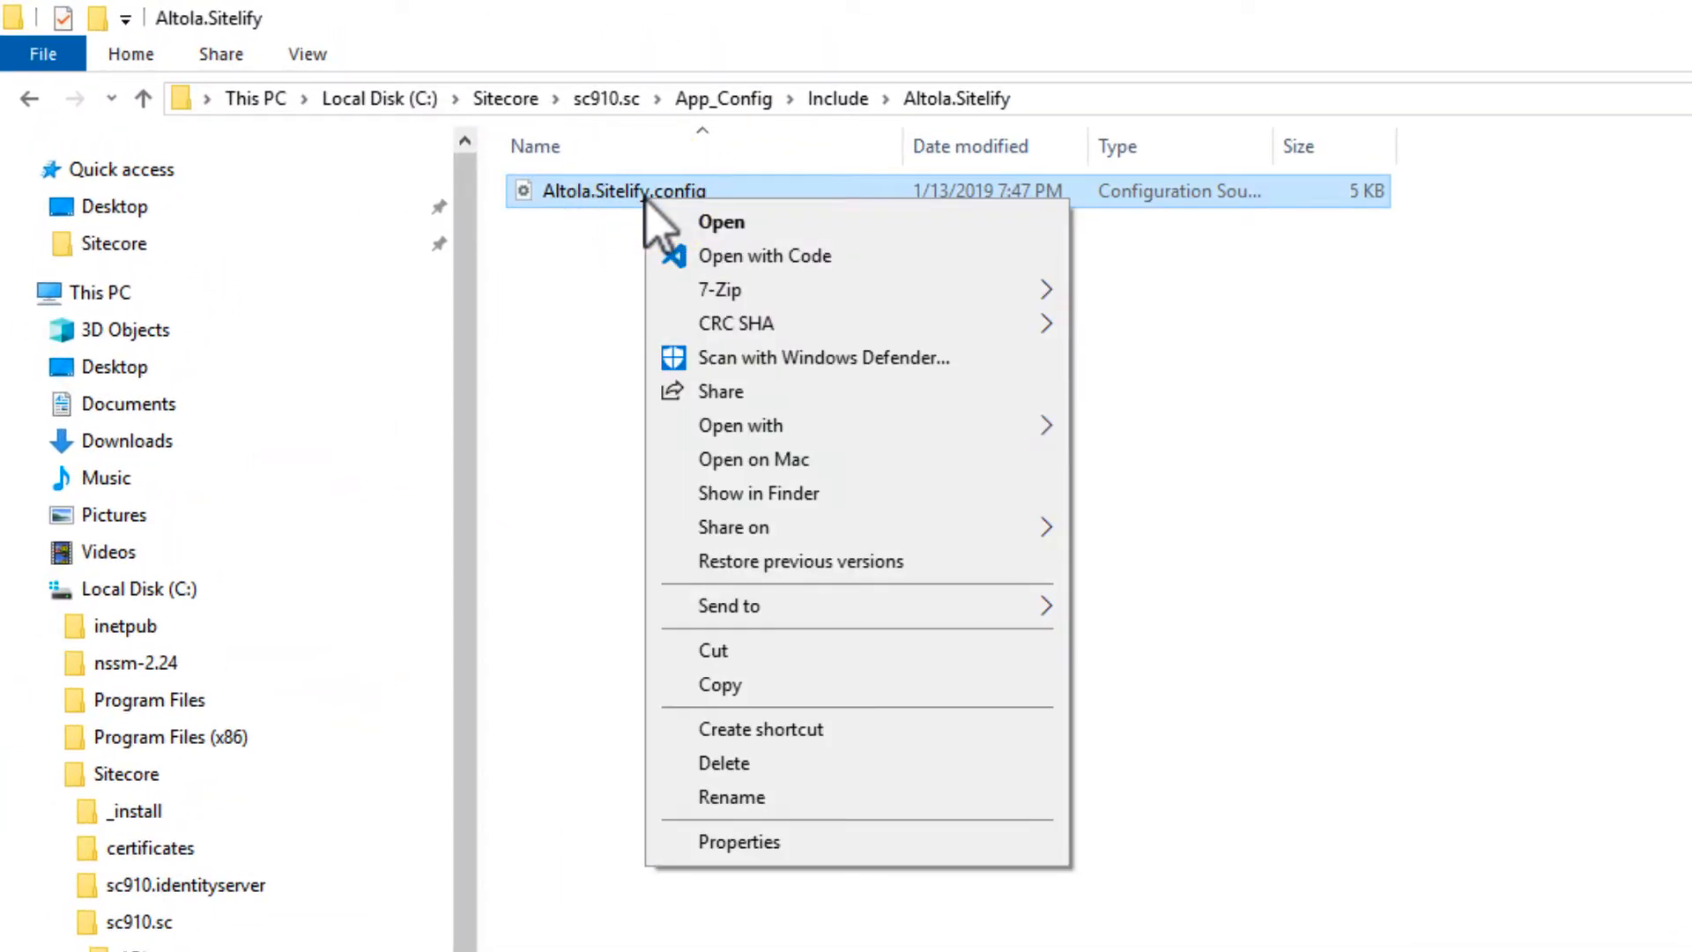
pyautogui.click(705, 253)
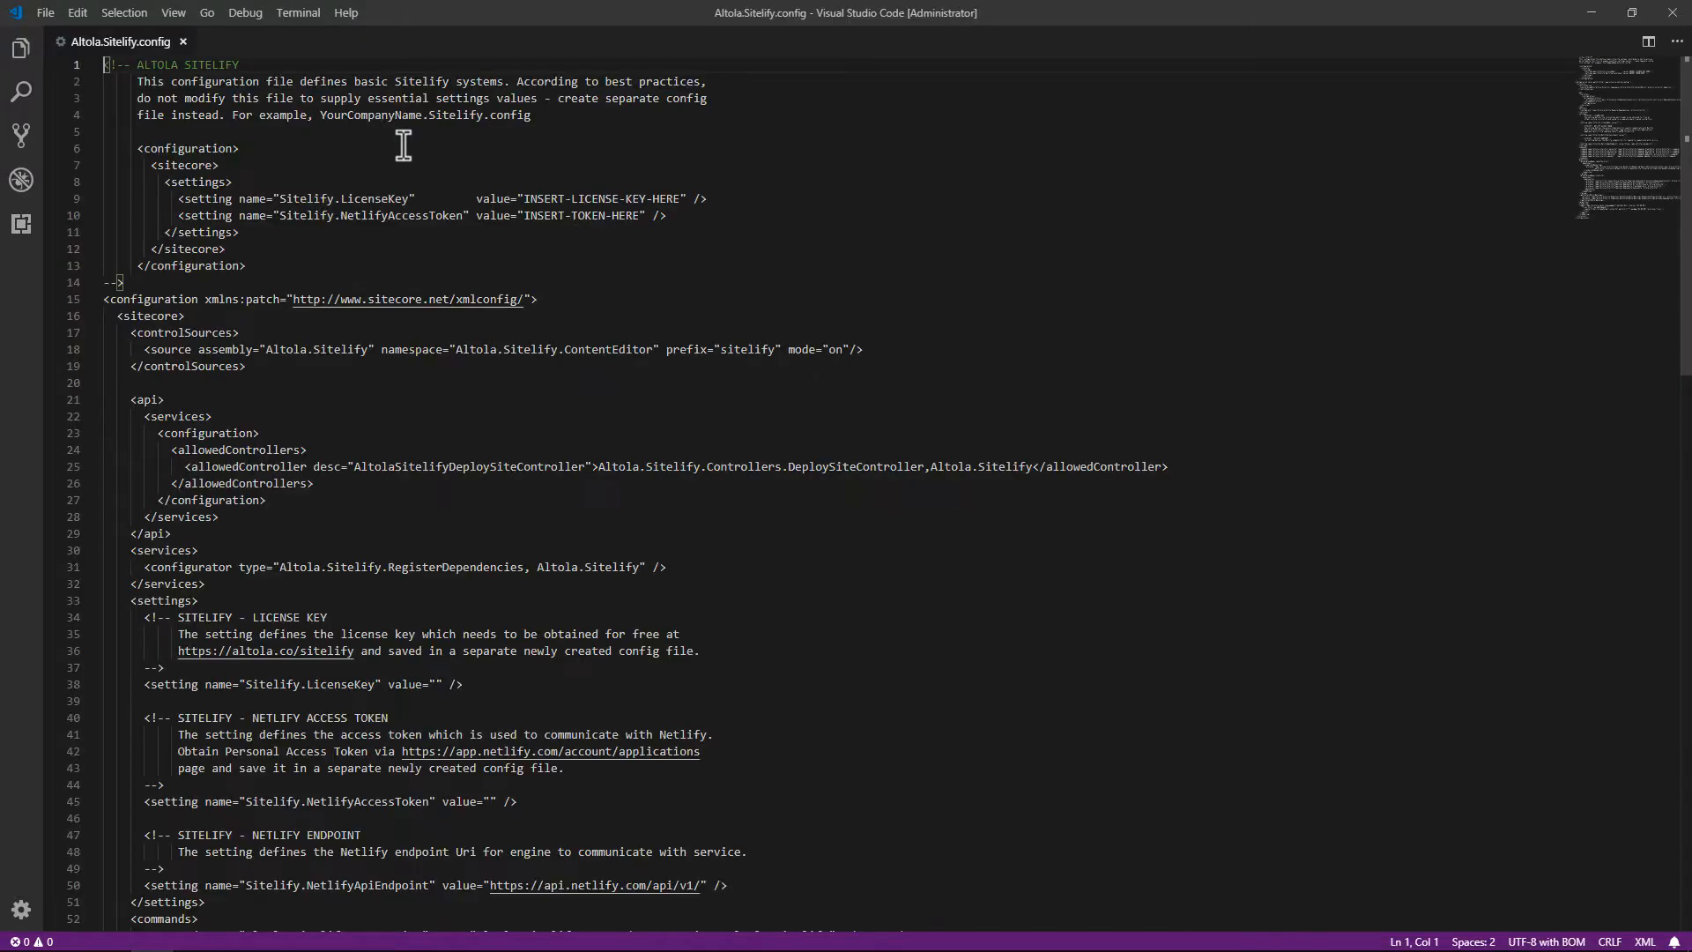
pyautogui.scroll(-5, 694, 429)
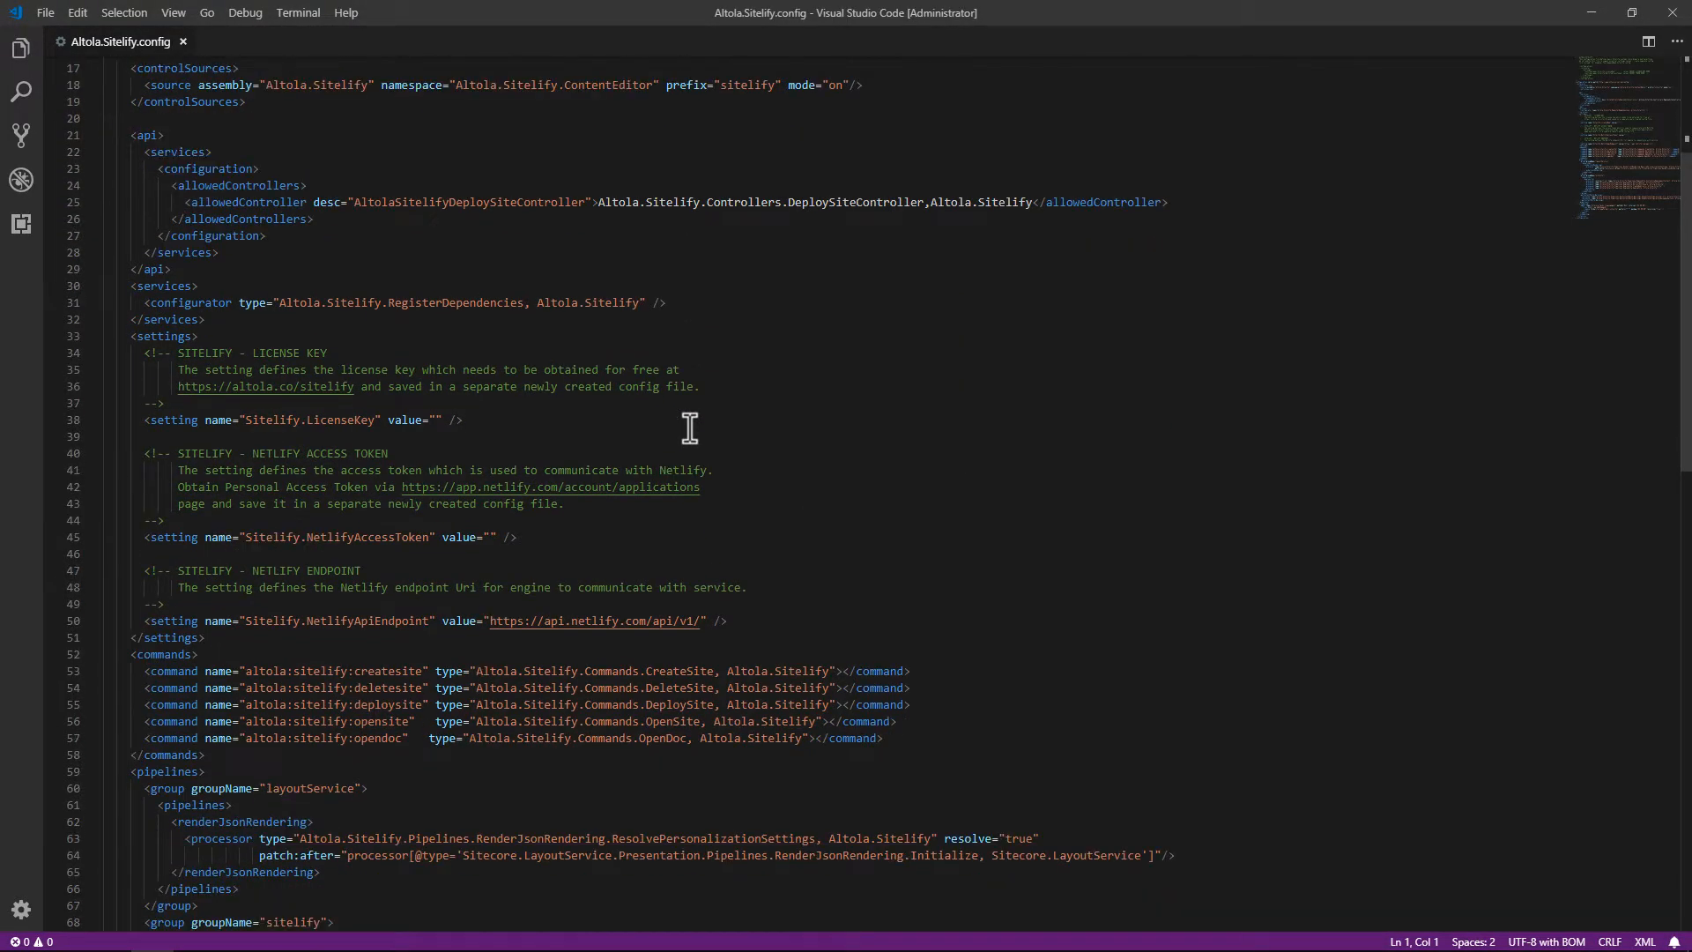
# Open Sitelify license key.txt from the Desktop alongside the configuration file.
pyautogui.click(780, 364)
pyautogui.click(42, 12)
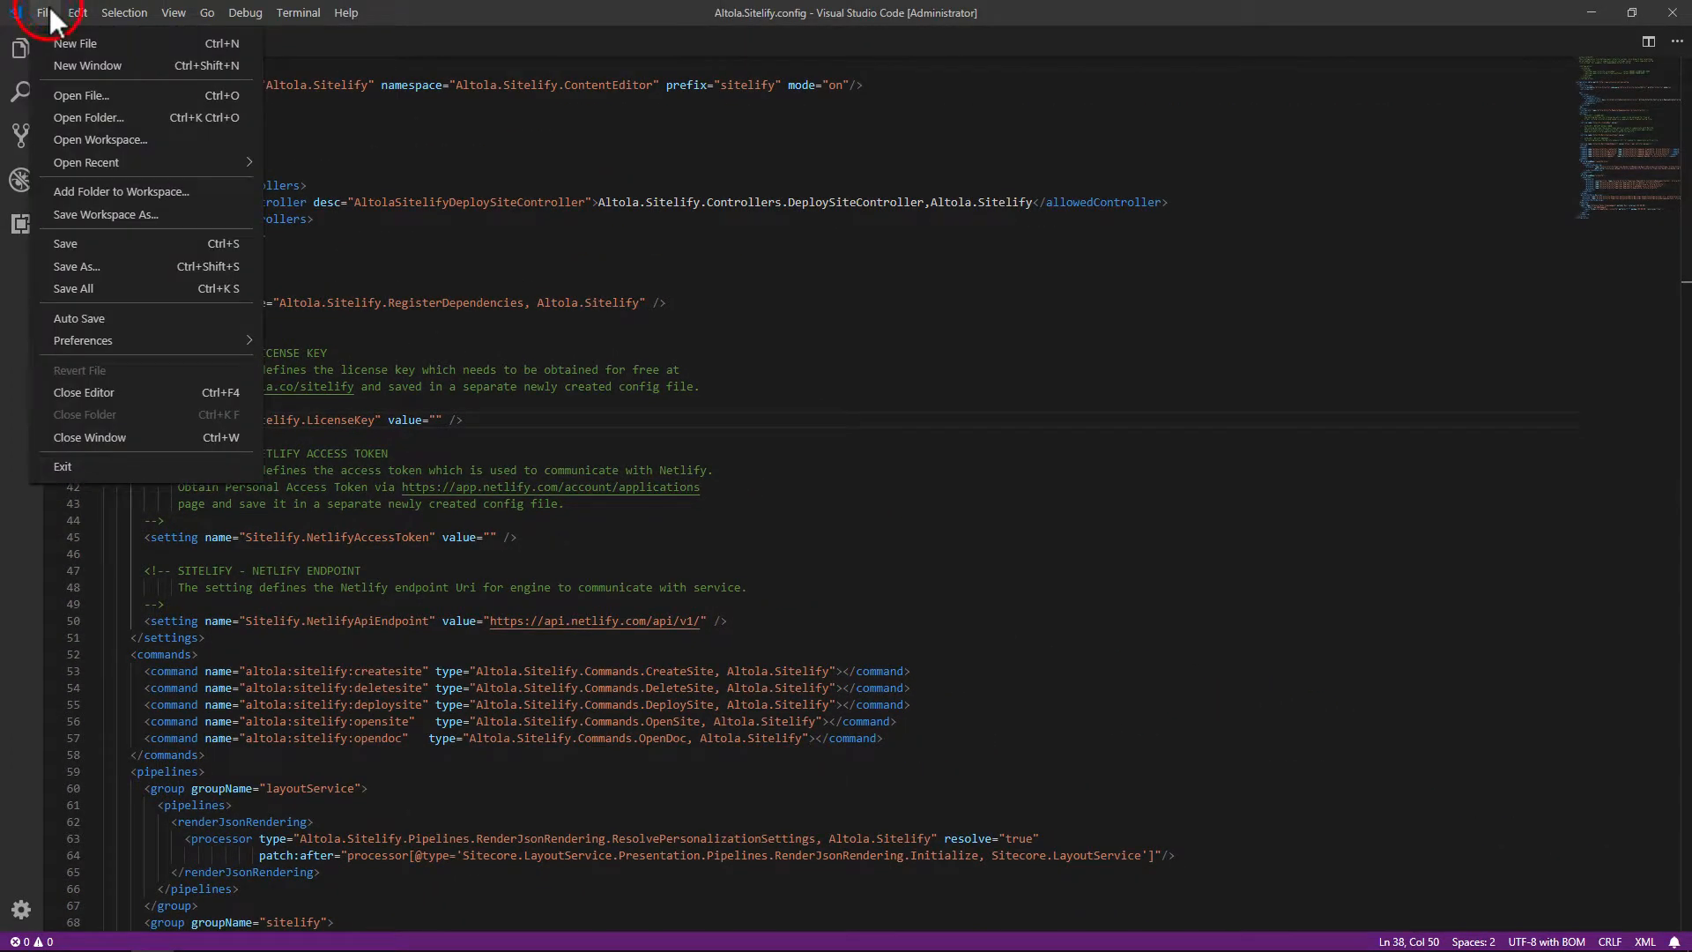
pyautogui.click(88, 95)
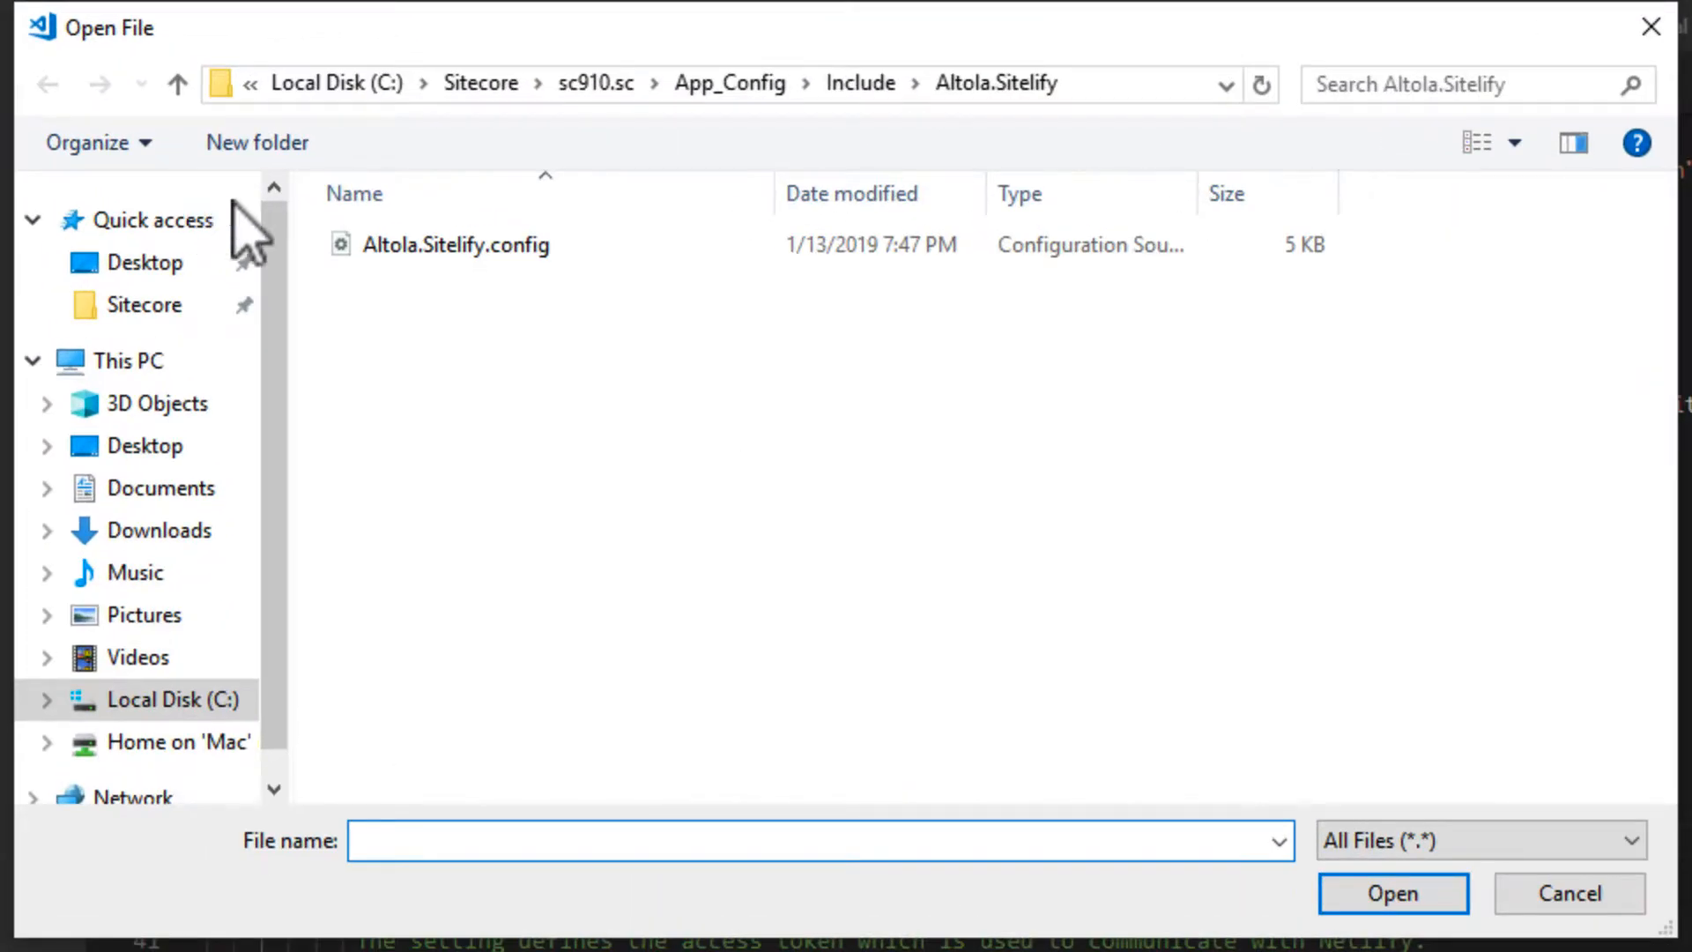
pyautogui.click(145, 263)
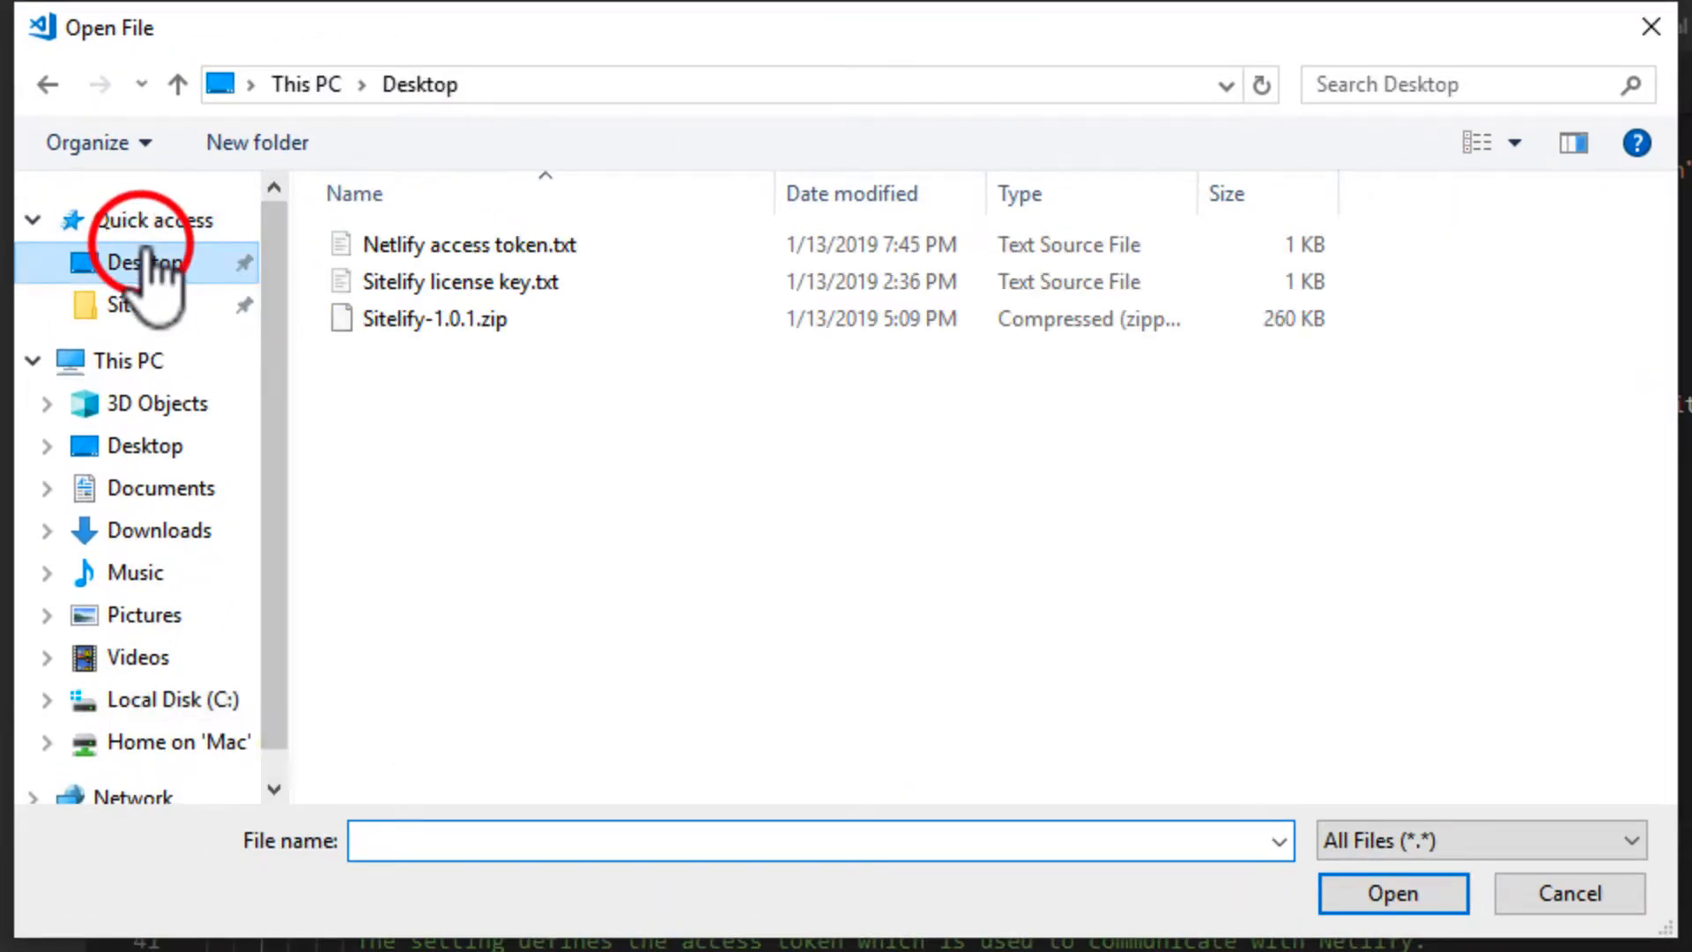
pyautogui.click(542, 281)
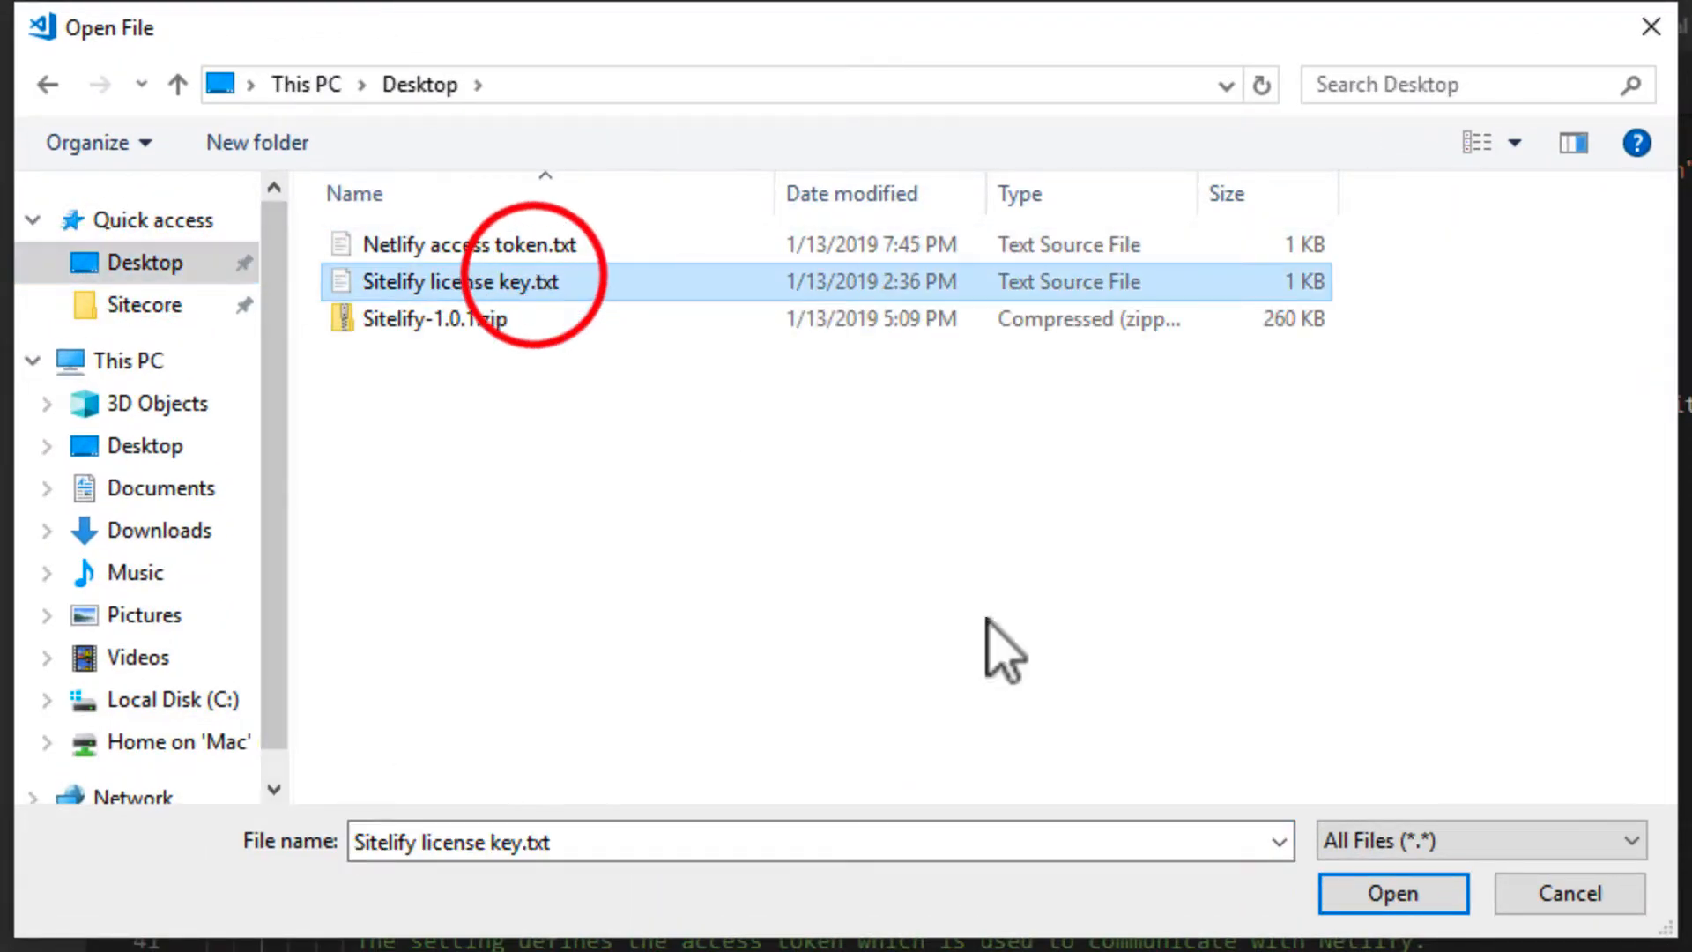
pyautogui.click(1371, 891)
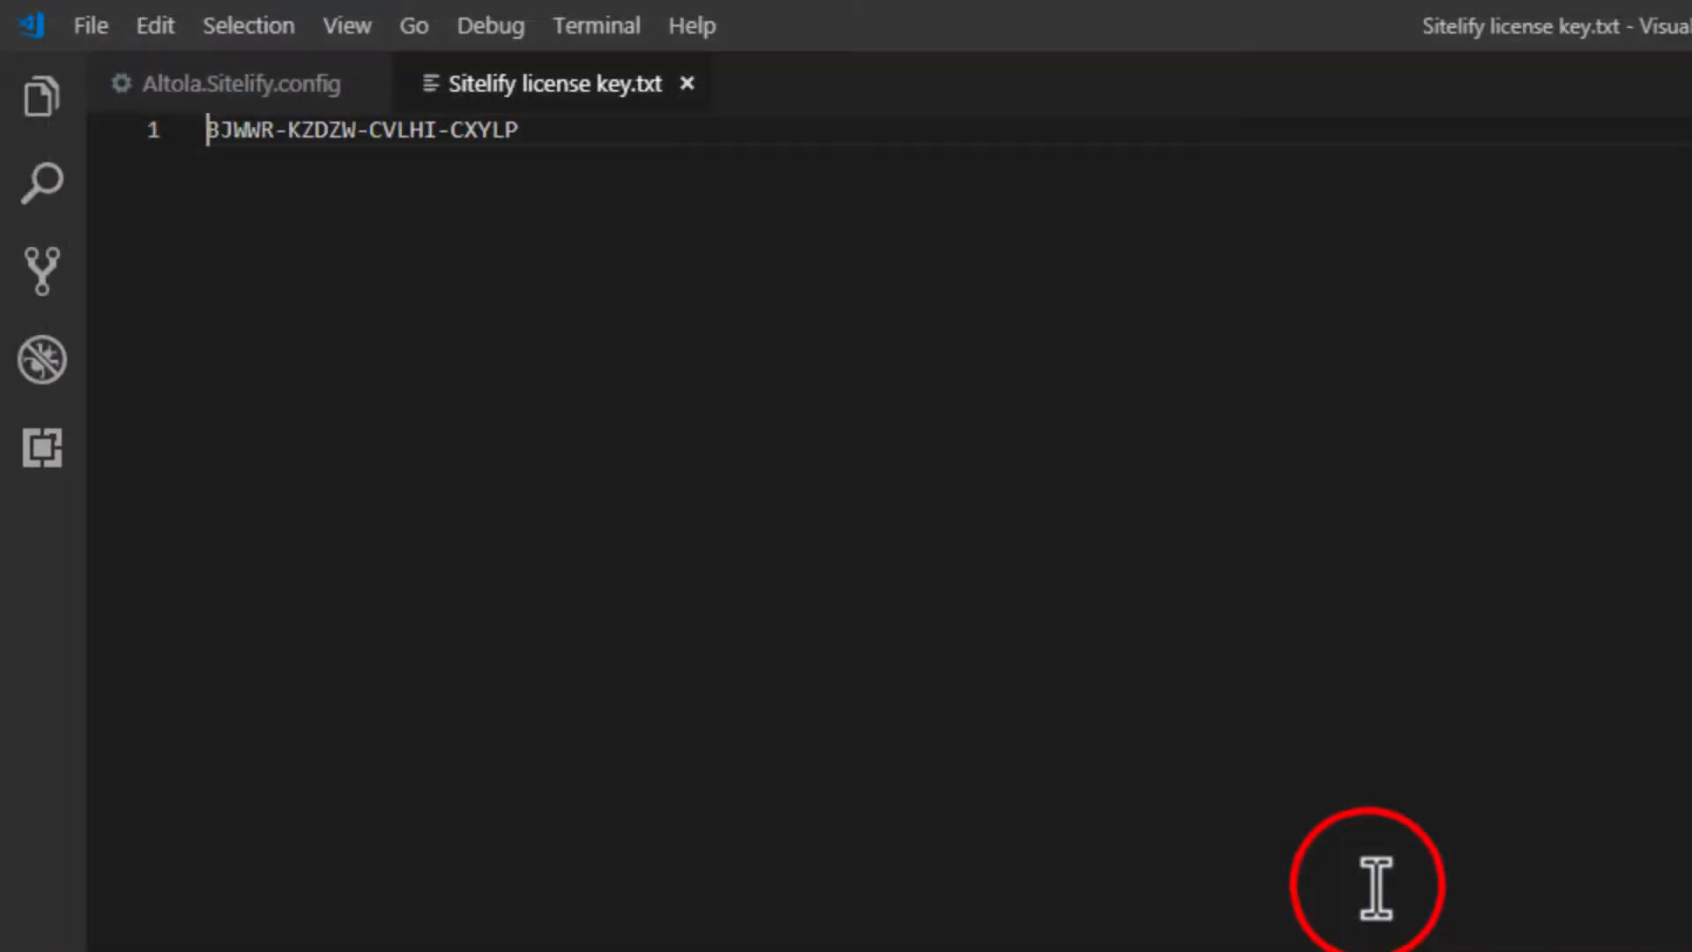
# Copy the license key from the text file and paste it as the Sitelify.LicenseKey value in Altola.Sitelify.config.
pyautogui.tripleClick(524, 131)
pyautogui.rightClick(467, 136)
pyautogui.click(548, 266)
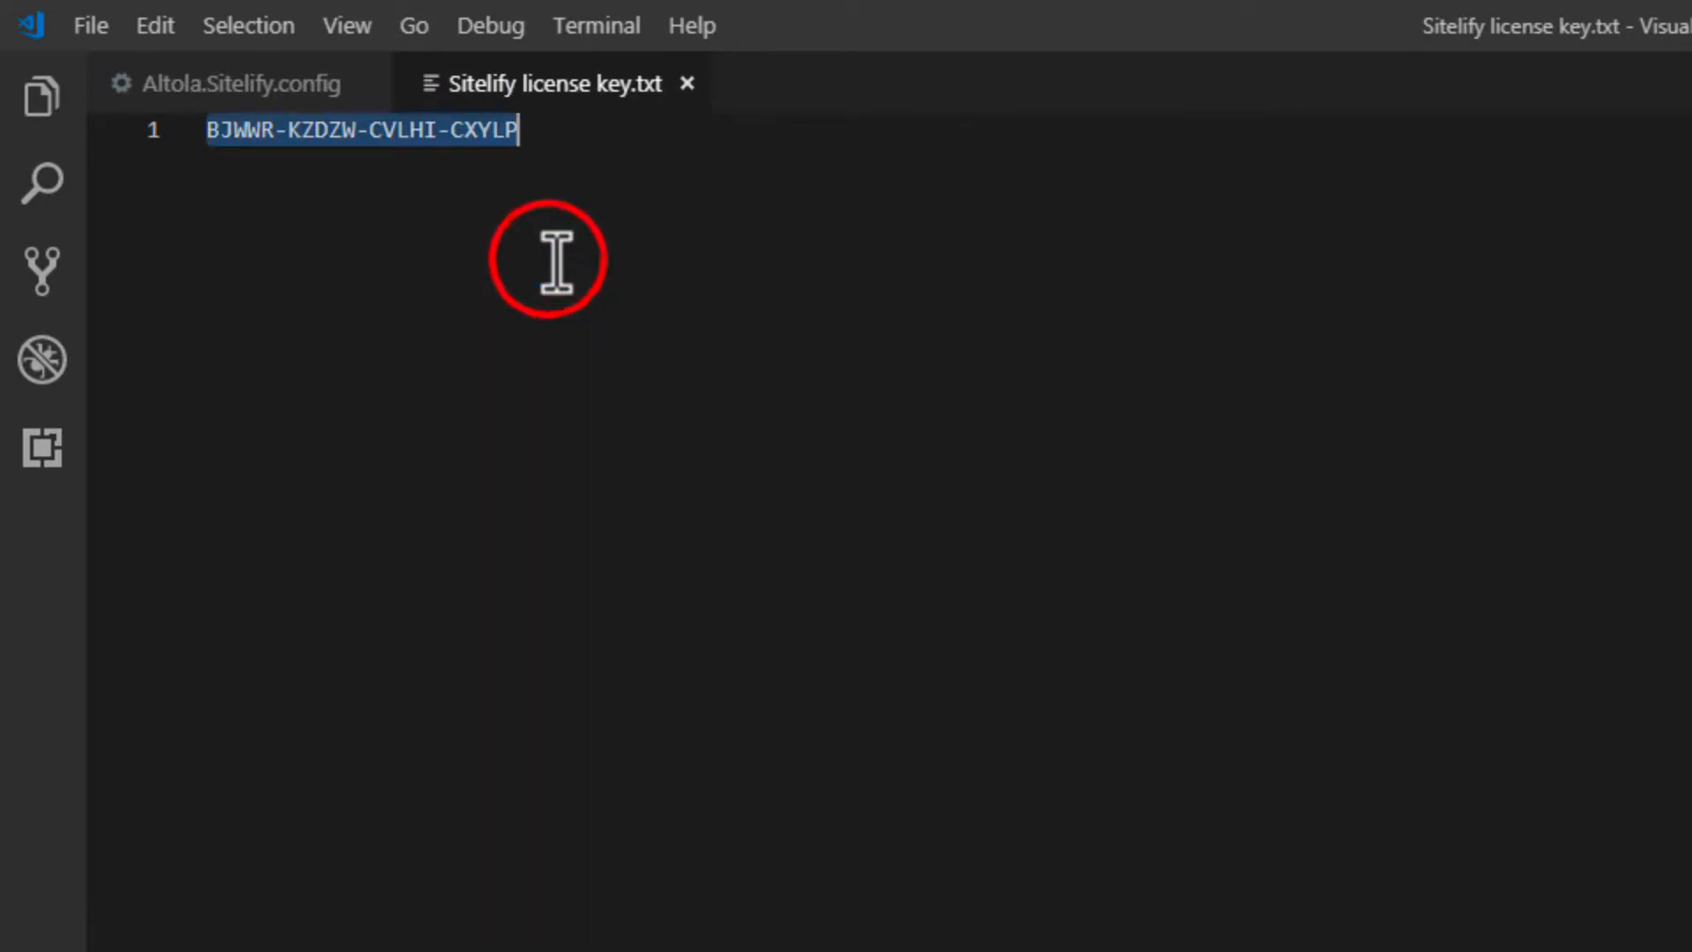
pyautogui.click(277, 86)
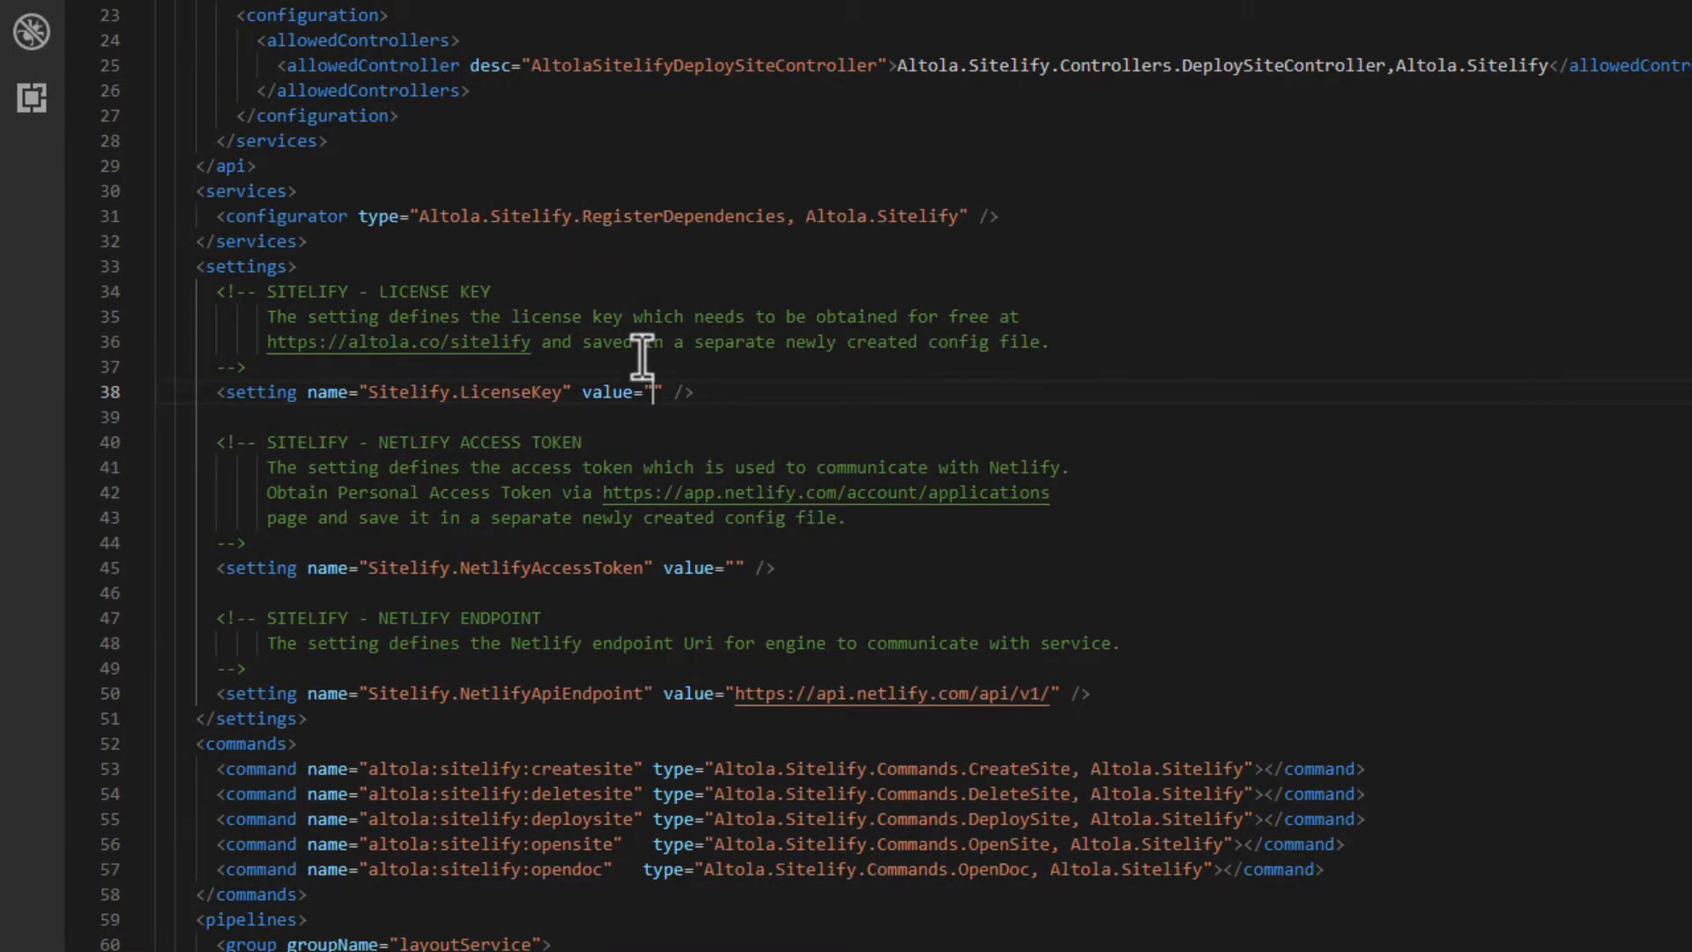
pyautogui.rightClick(657, 389)
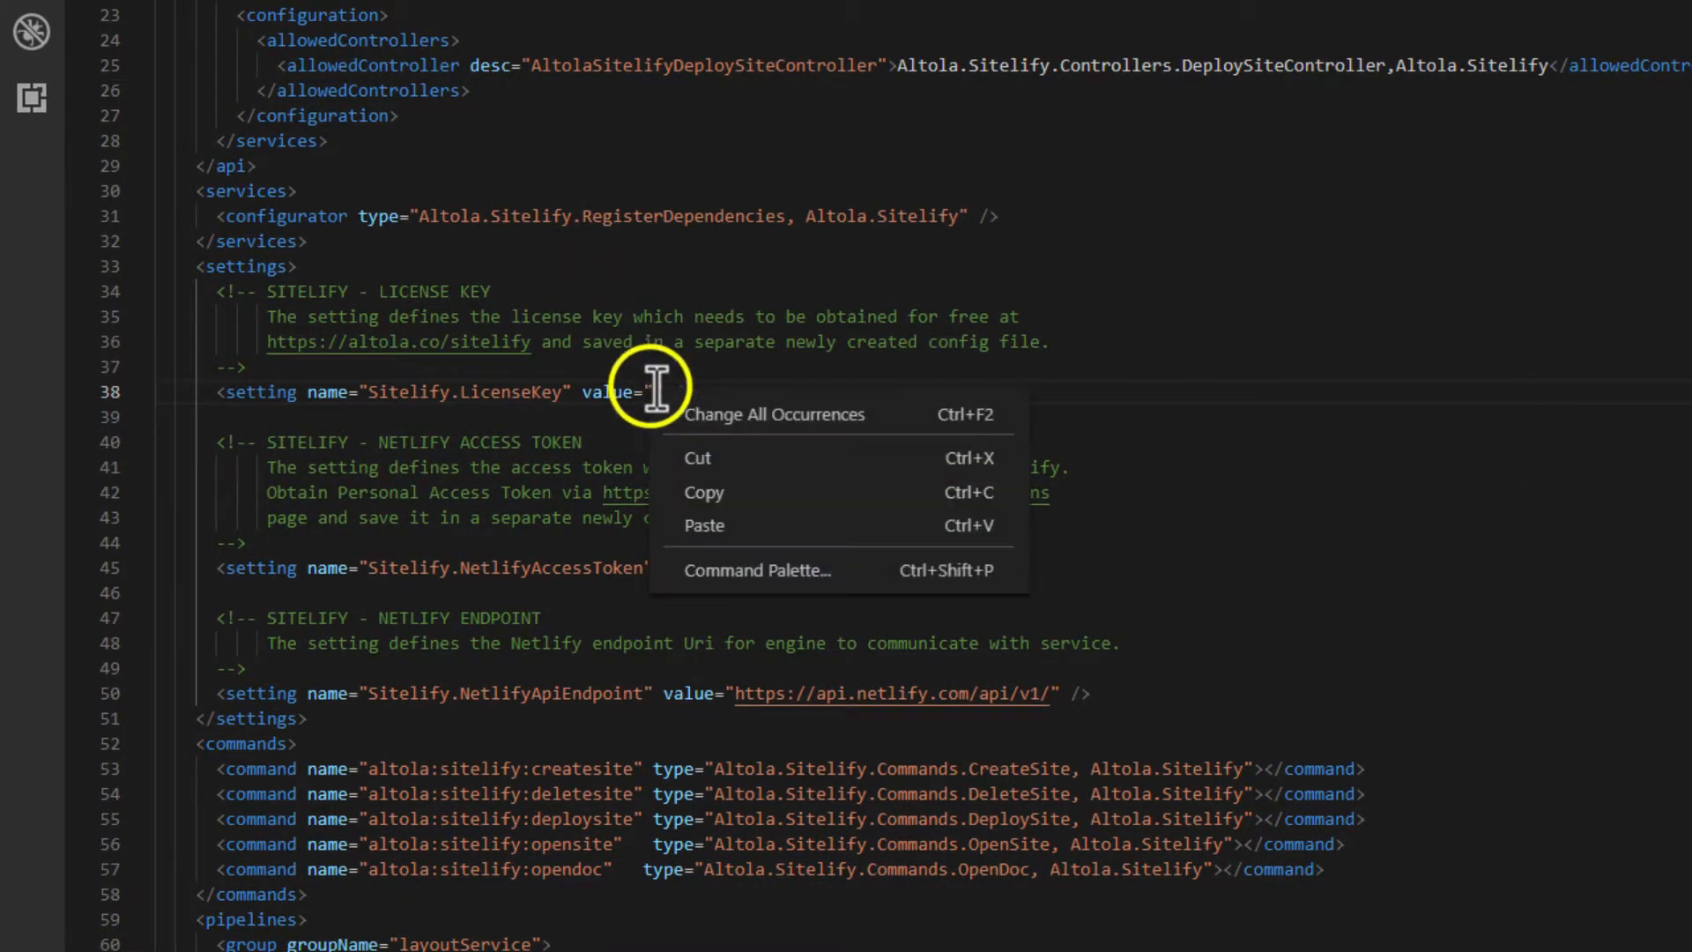
pyautogui.click(721, 524)
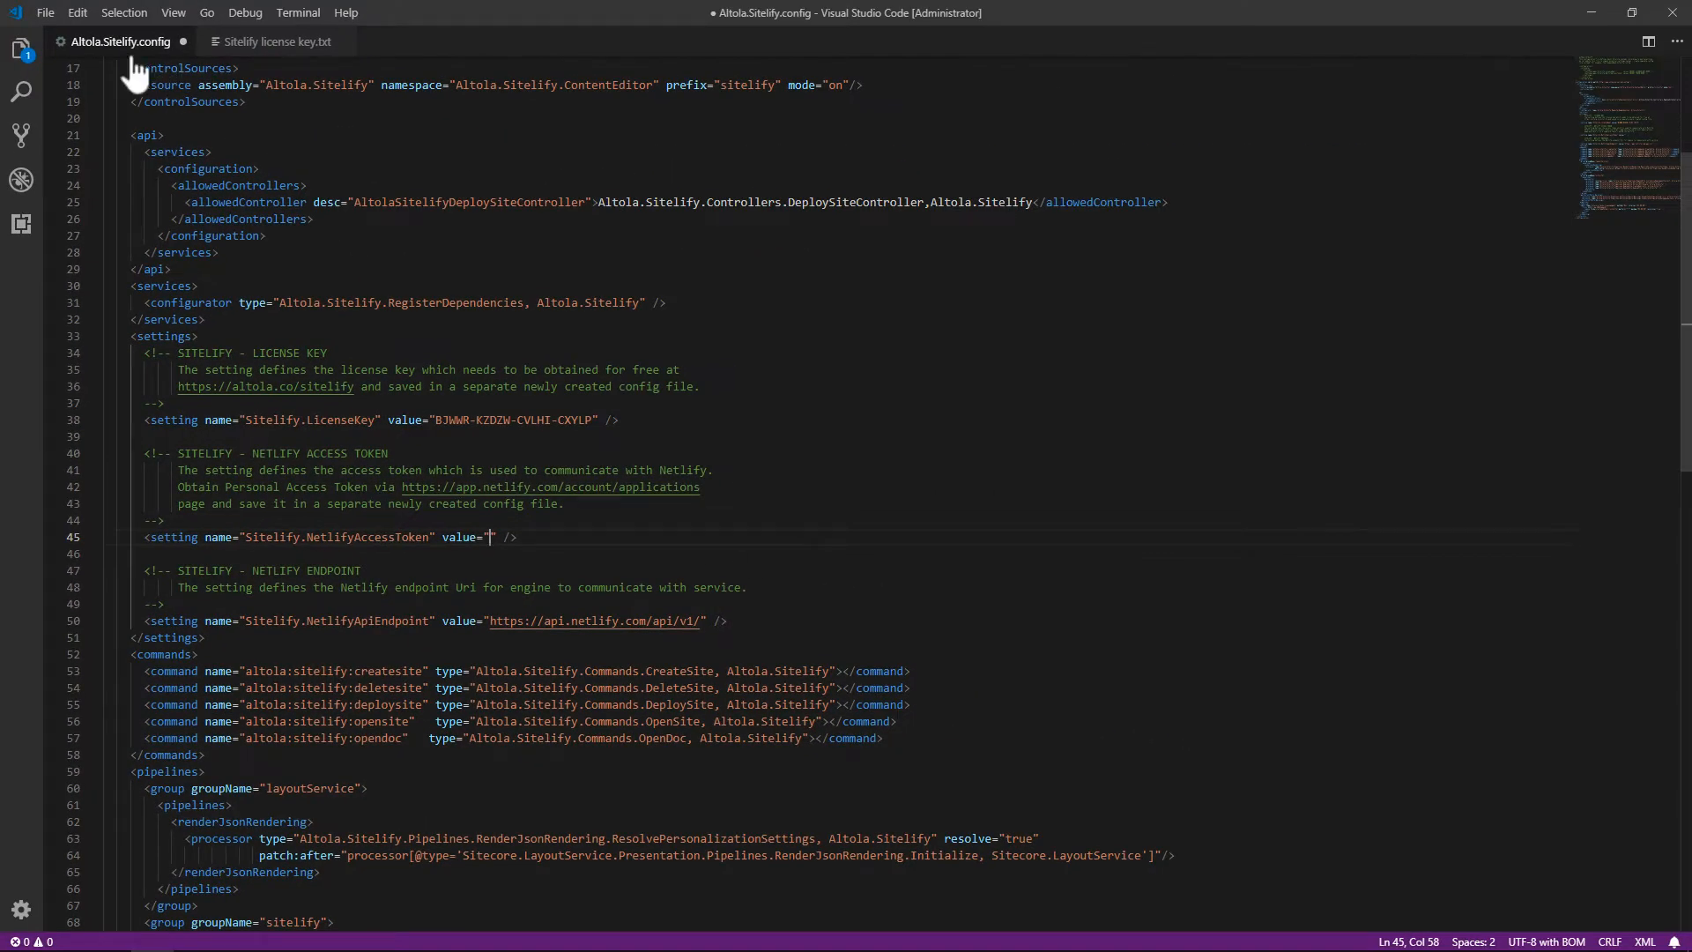
# Open Netlify access token.txt from the Desktop in the editor.
pyautogui.click(45, 12)
pyautogui.click(69, 84)
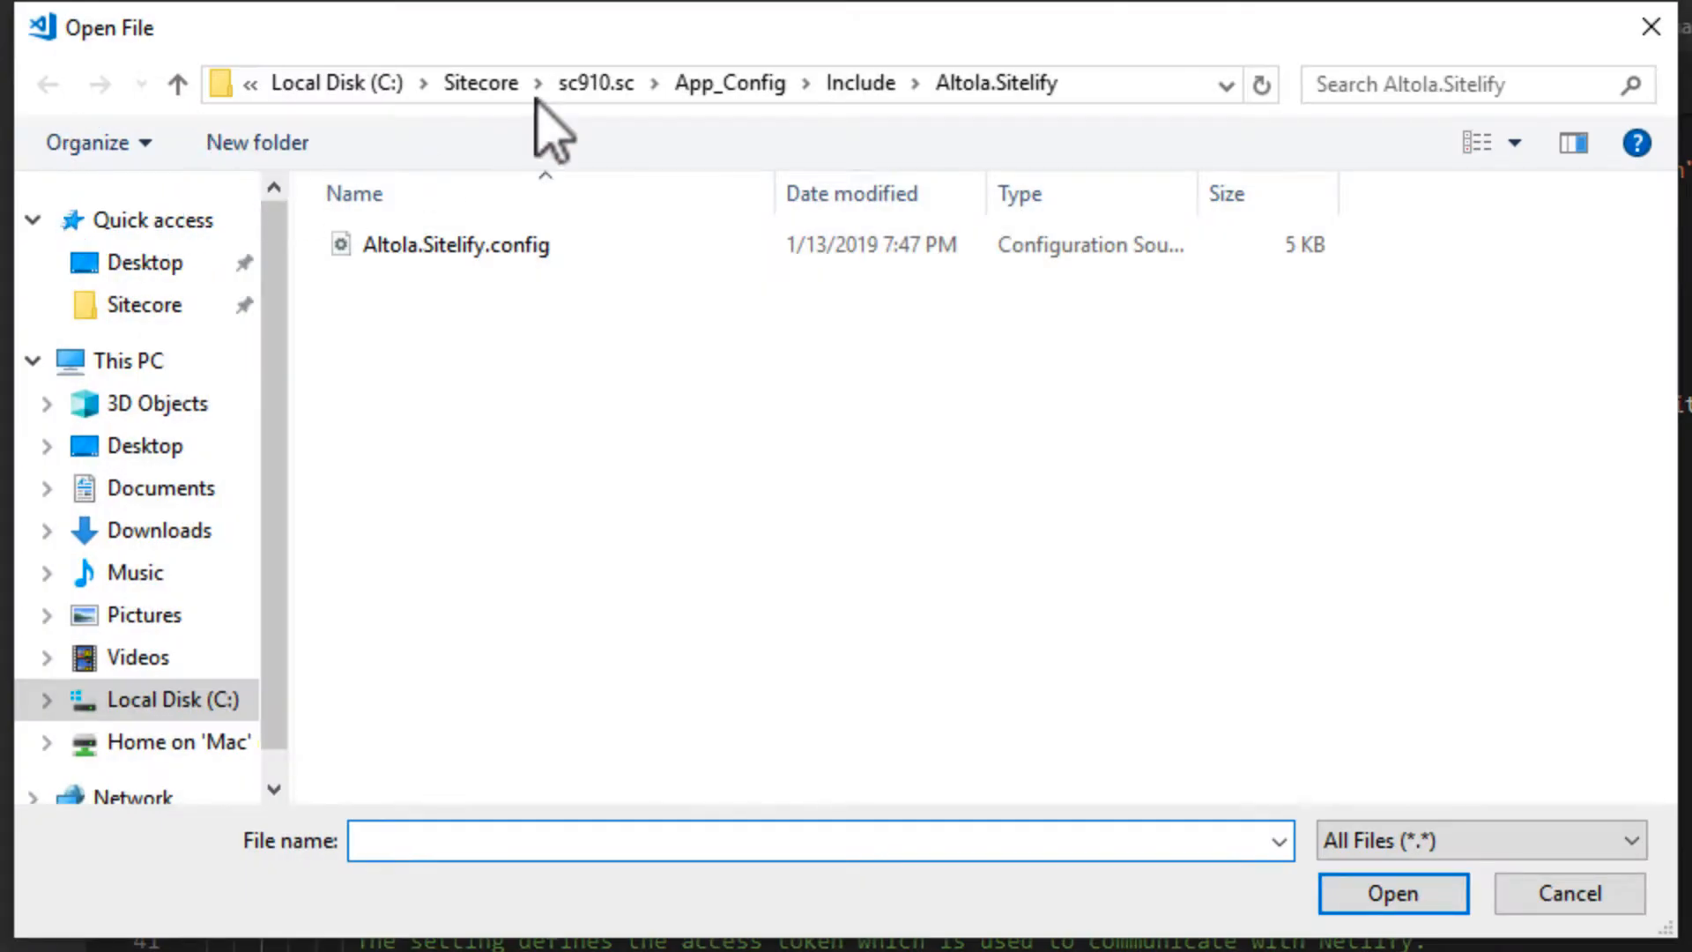
pyautogui.click(123, 265)
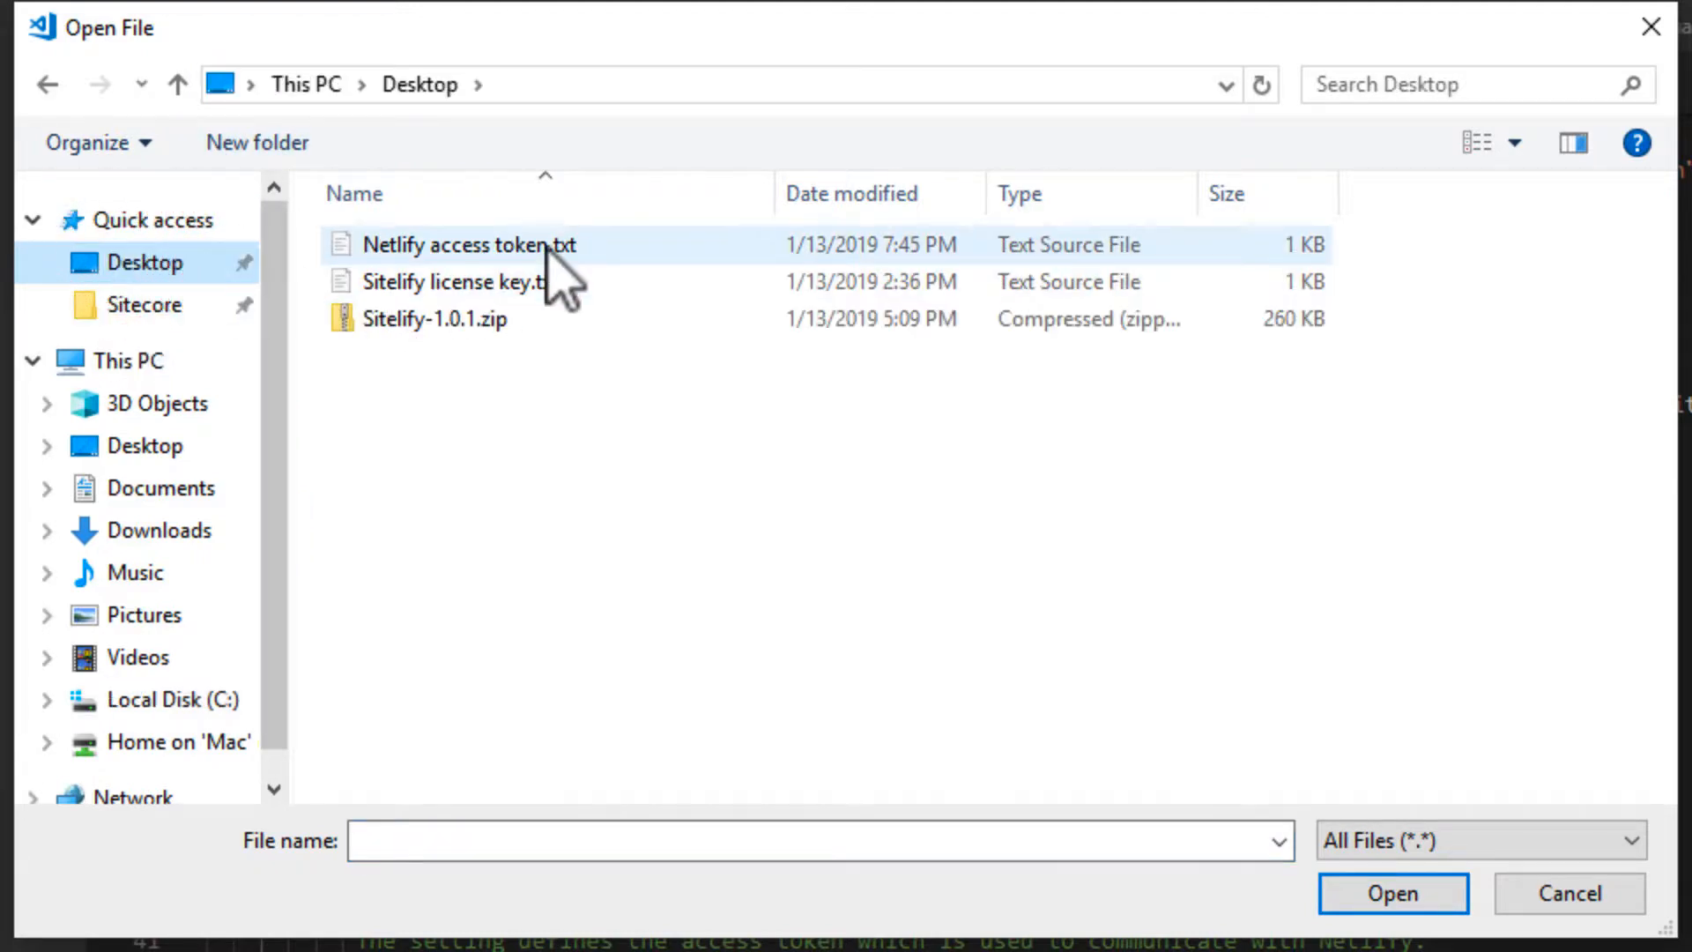
pyautogui.click(547, 246)
pyautogui.click(1393, 893)
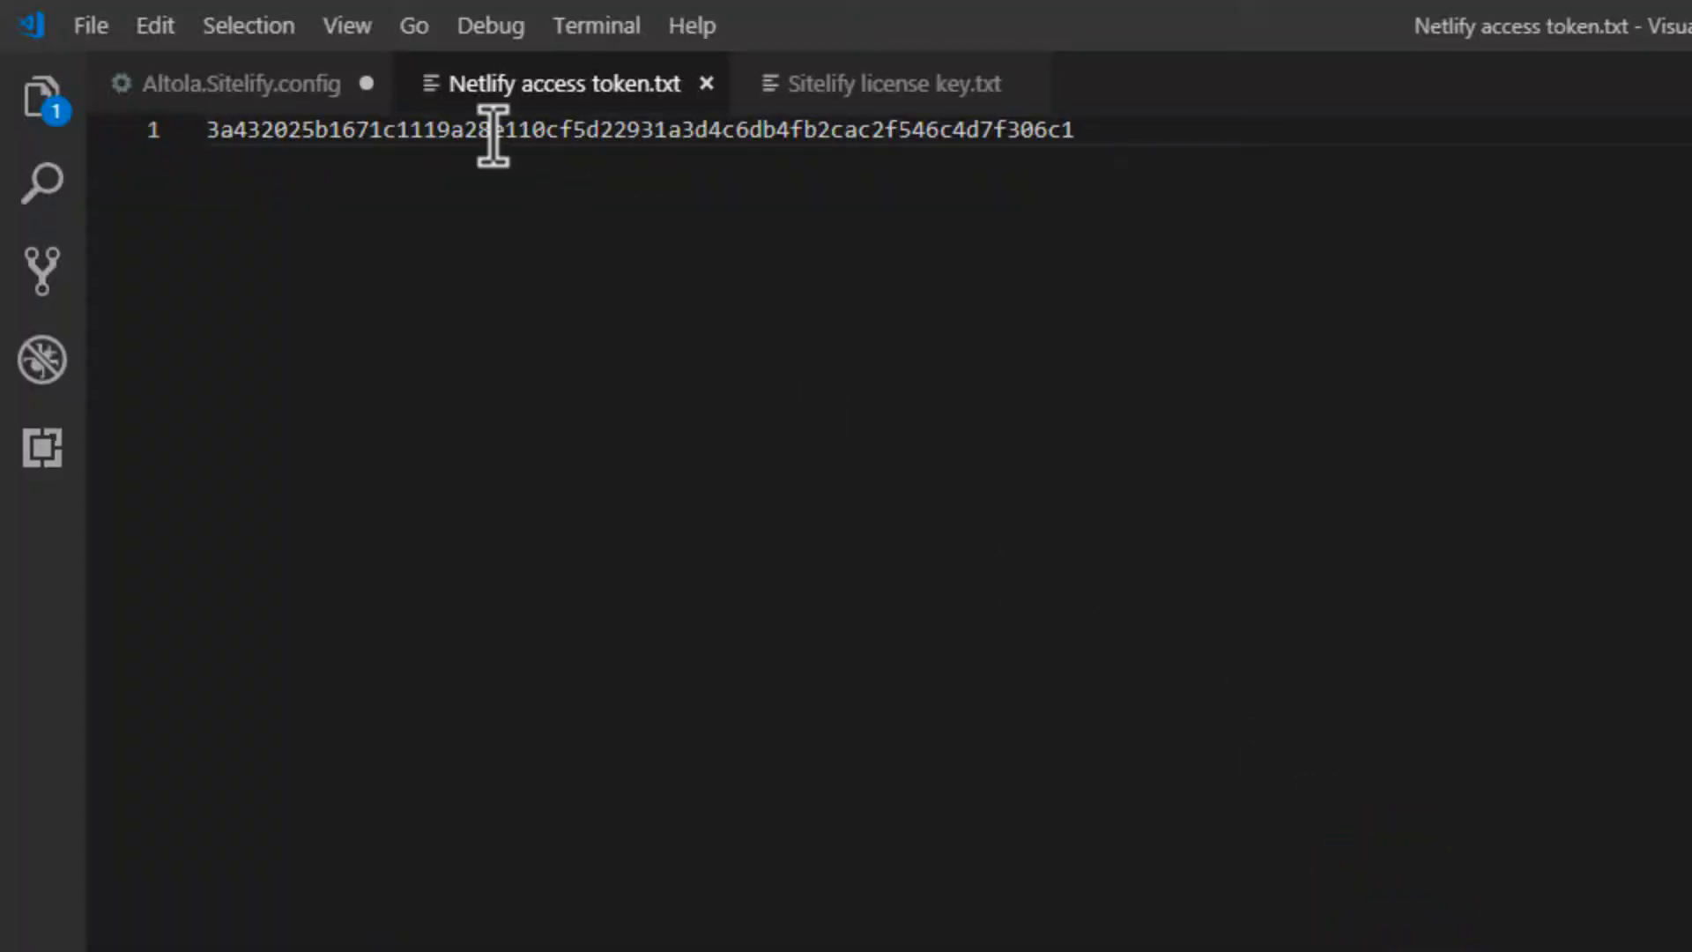
# Copy the access token into the Sitelify.NetlifyAccessToken value in Altola.Sitelify.config and save the file.
pyautogui.tripleClick(493, 132)
pyautogui.rightClick(486, 127)
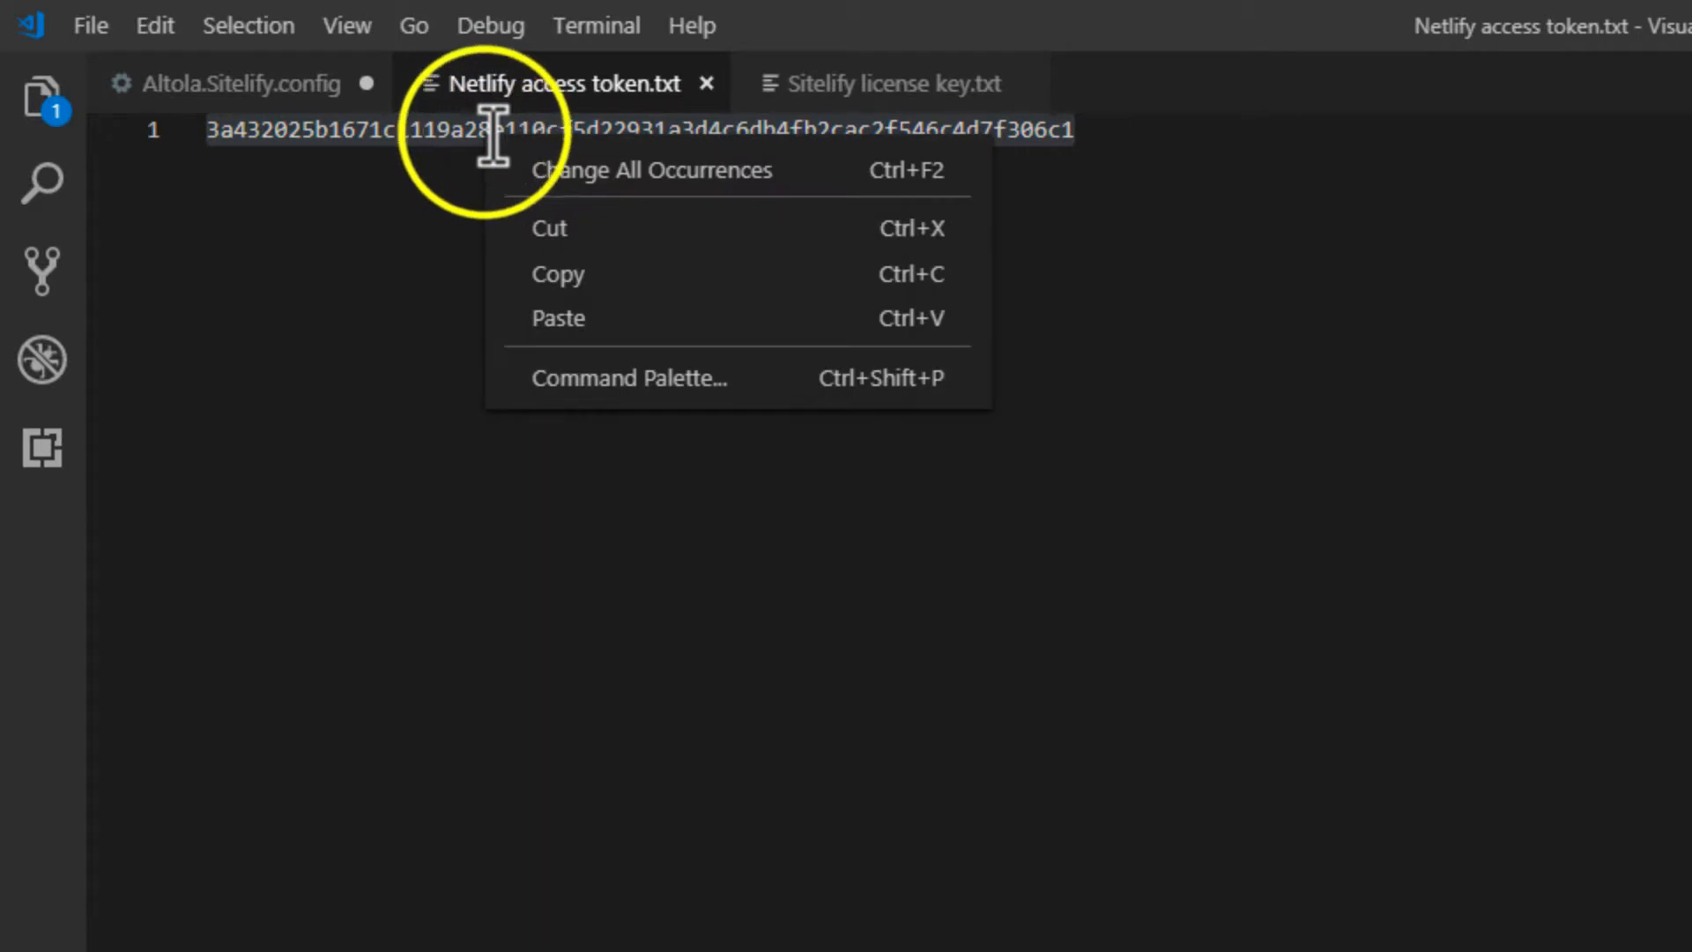
pyautogui.click(584, 269)
pyautogui.click(256, 88)
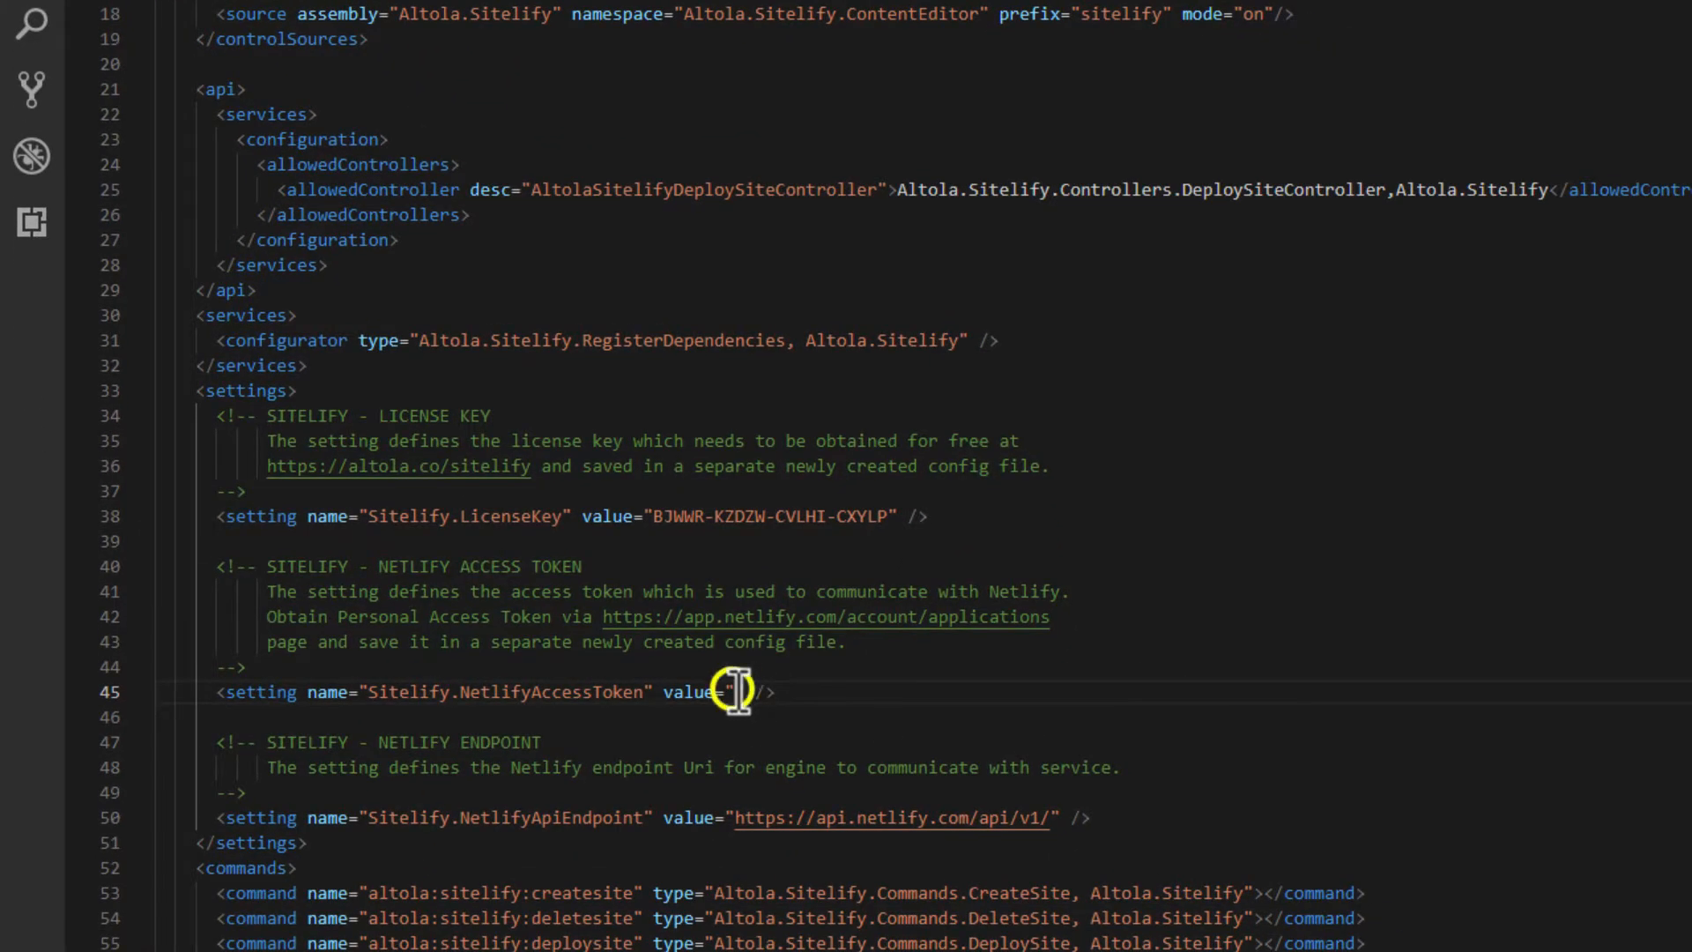
pyautogui.rightClick(739, 691)
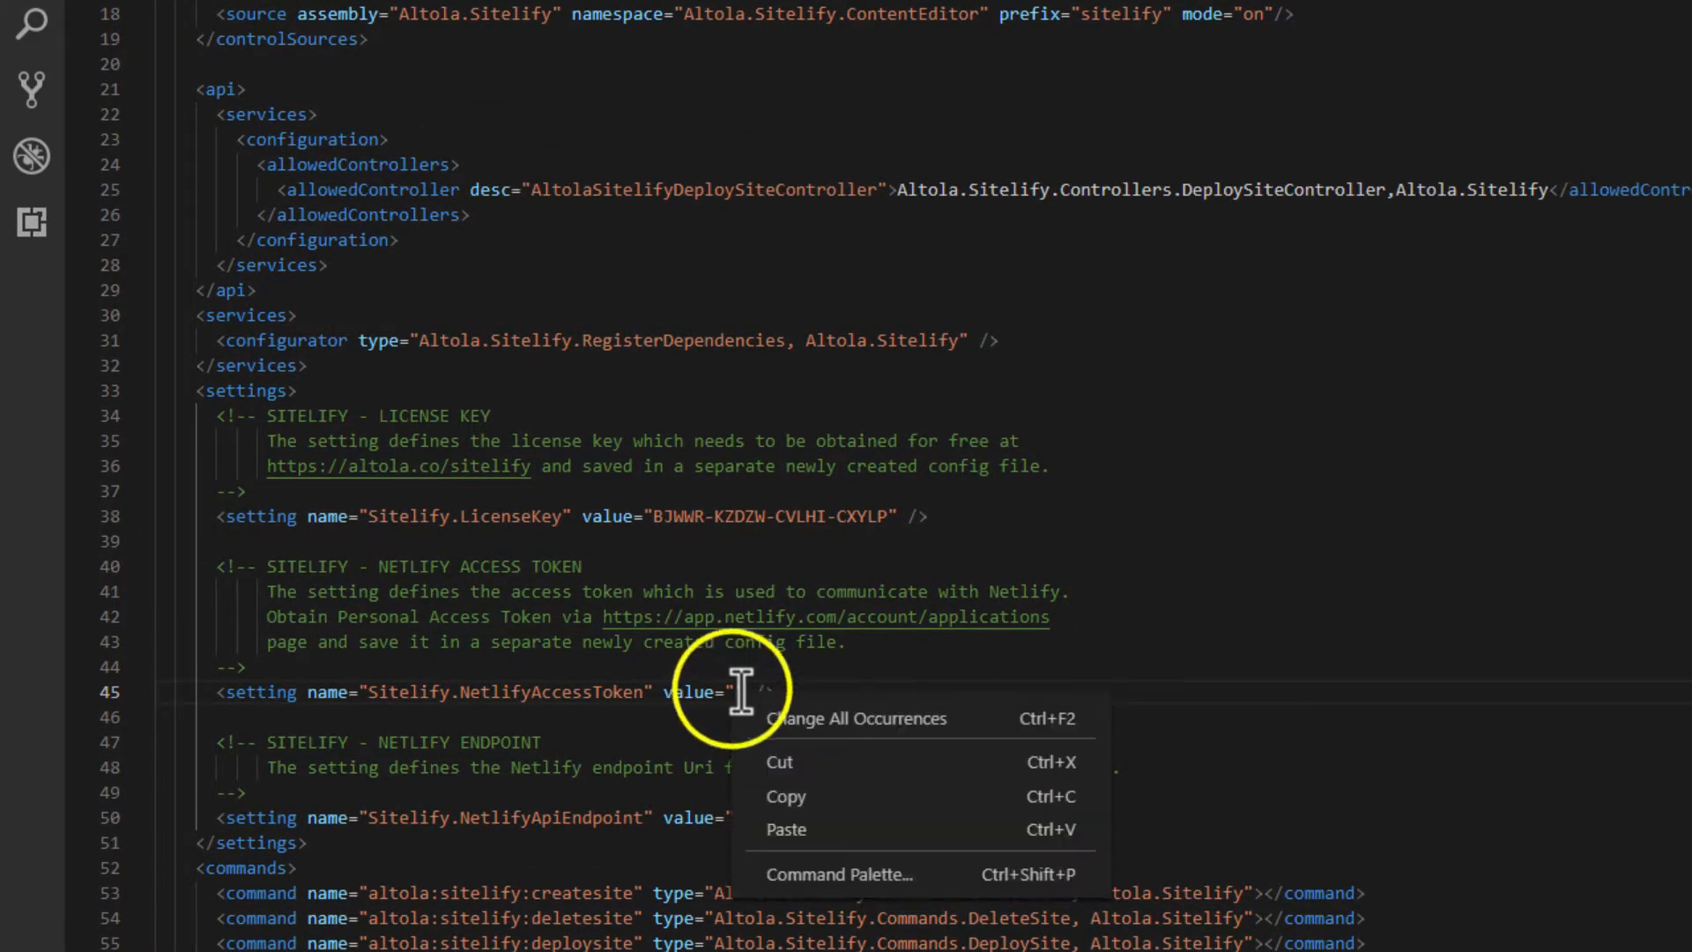
pyautogui.click(832, 817)
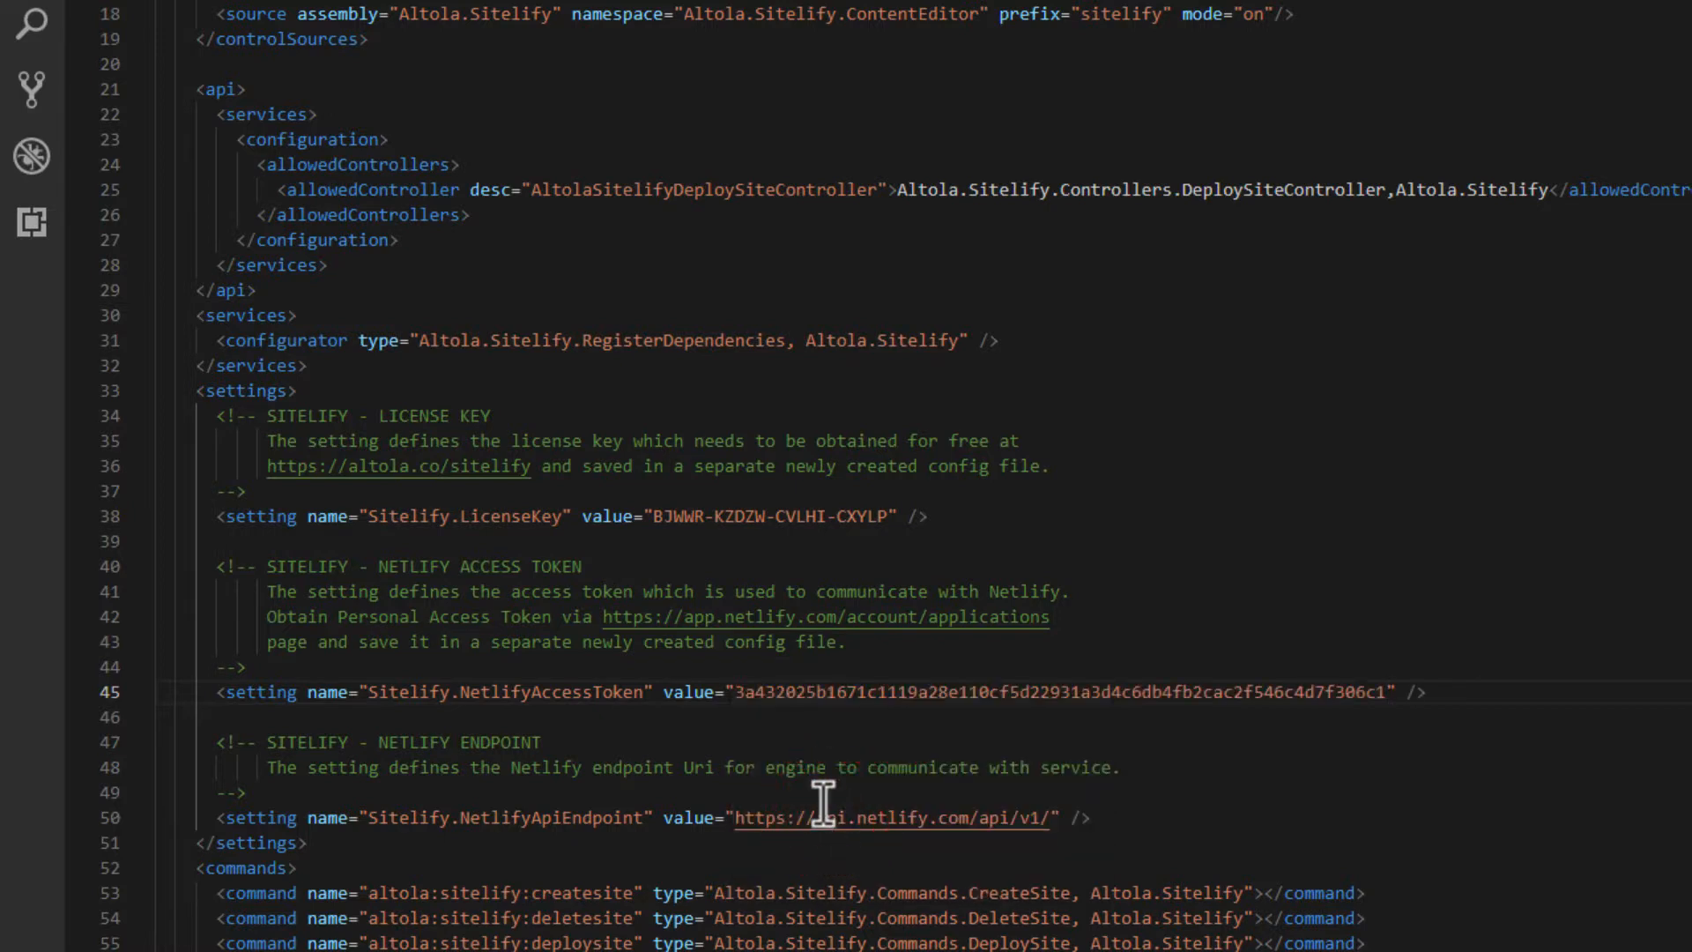
pyautogui.click(68, 16)
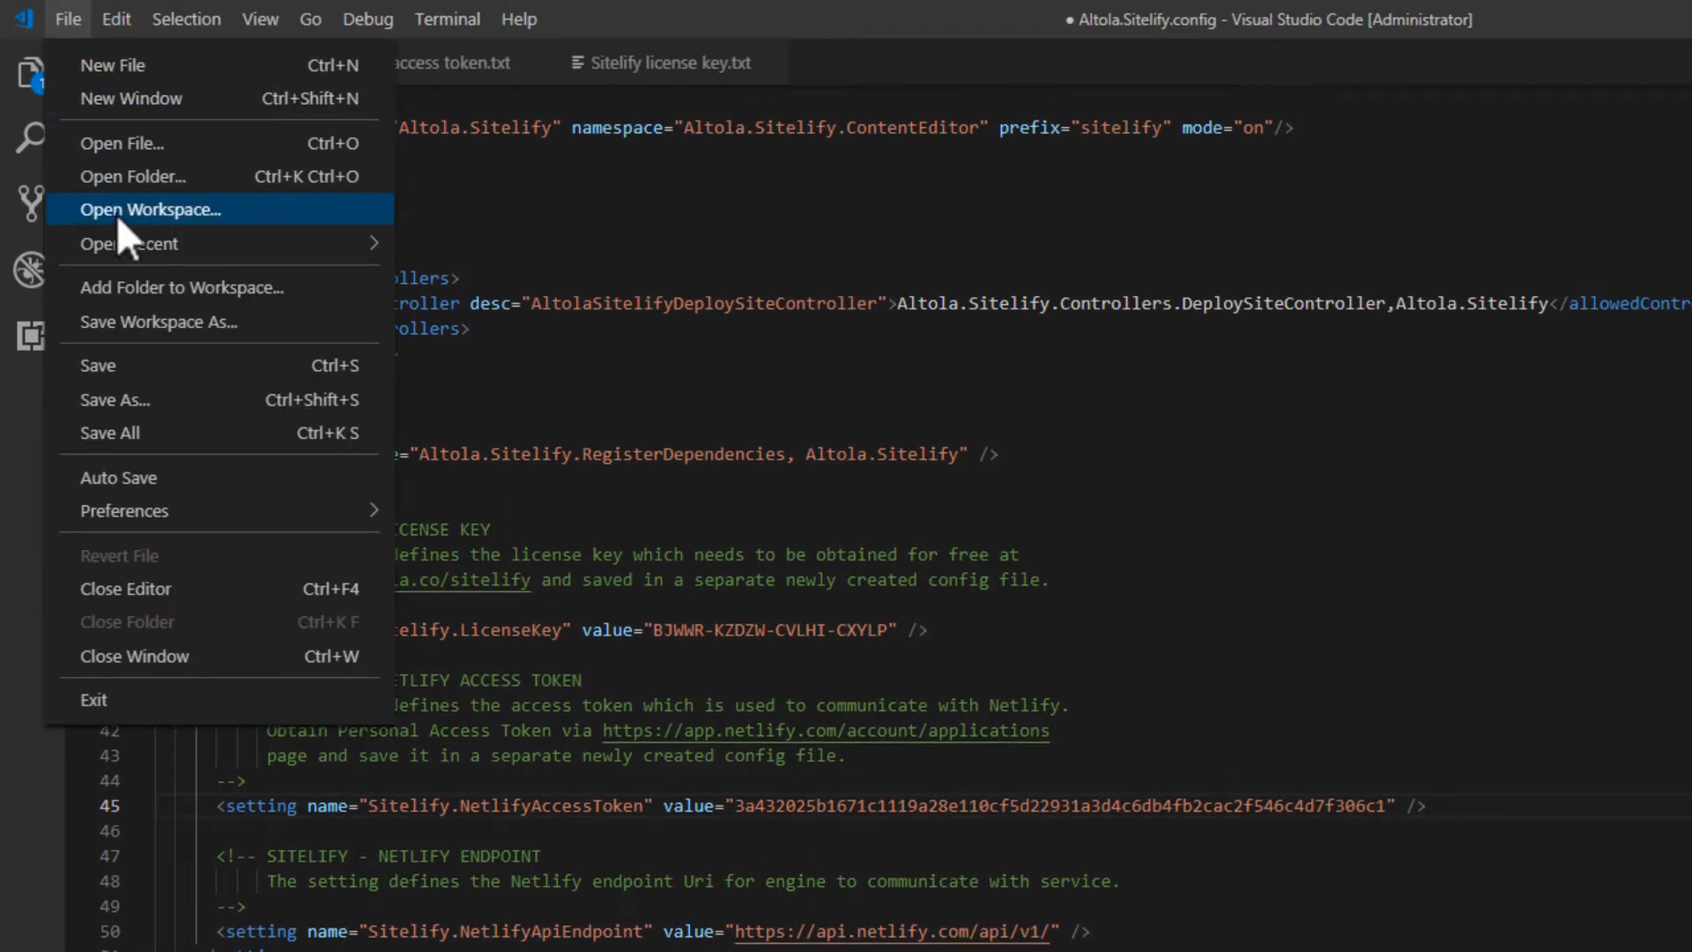
pyautogui.click(141, 360)
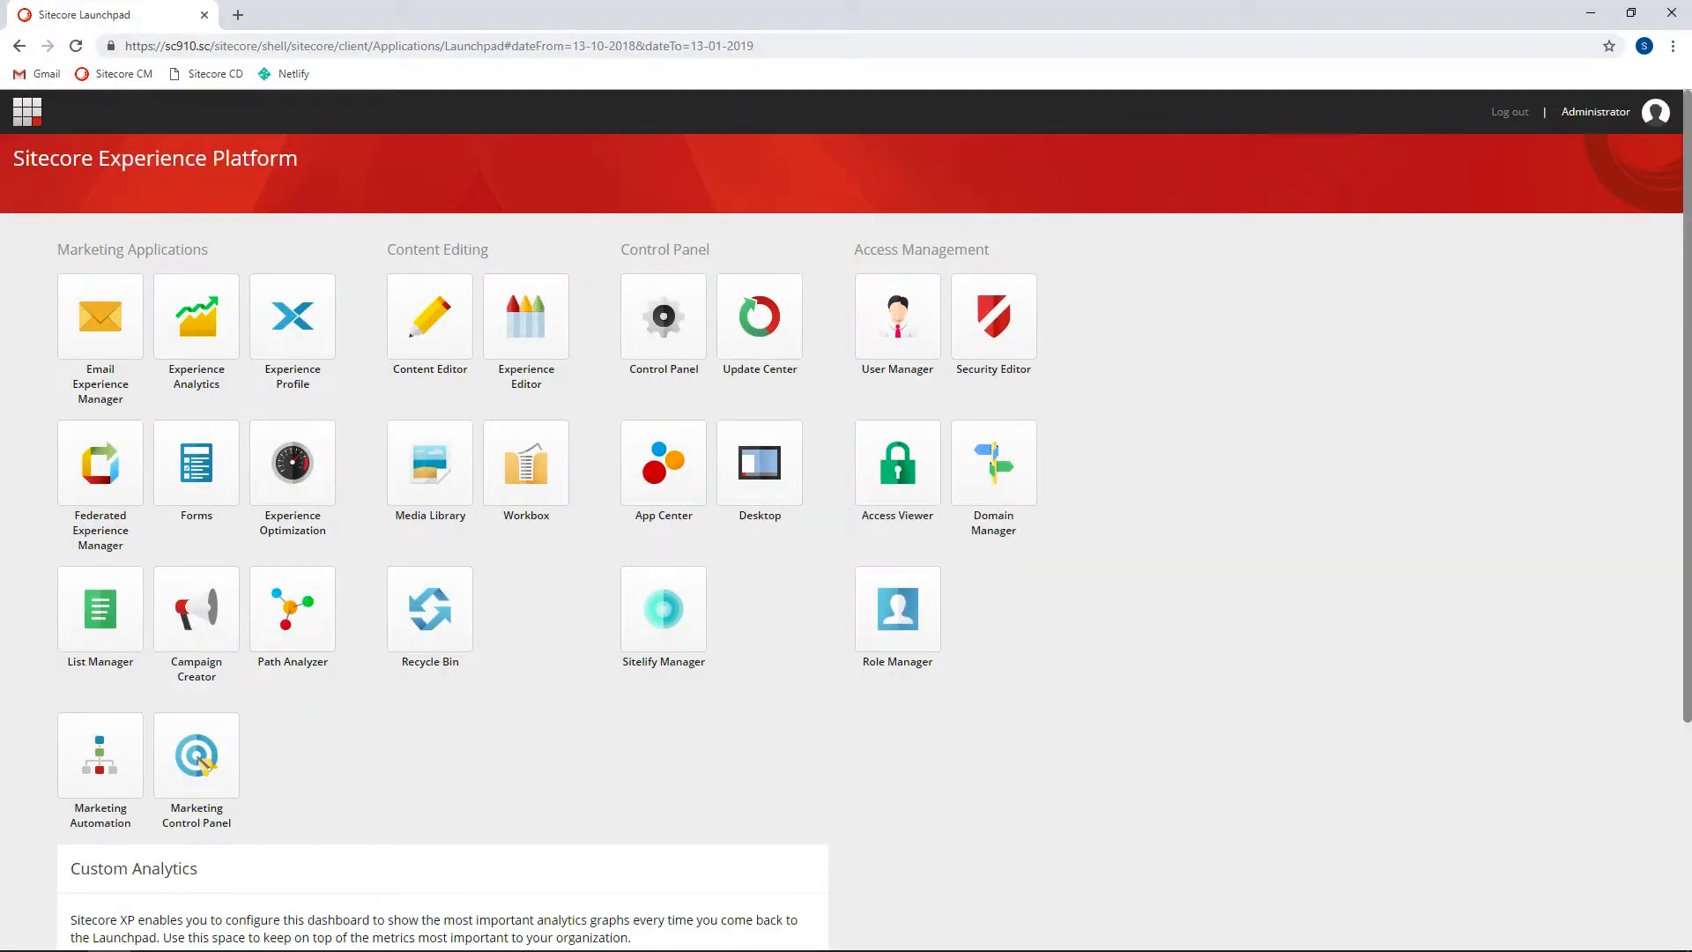
# In Sitecore's Sitelify Manager, add a site named Sitelify Web Site under Sites and create its Netlify site.
pyautogui.click(666, 614)
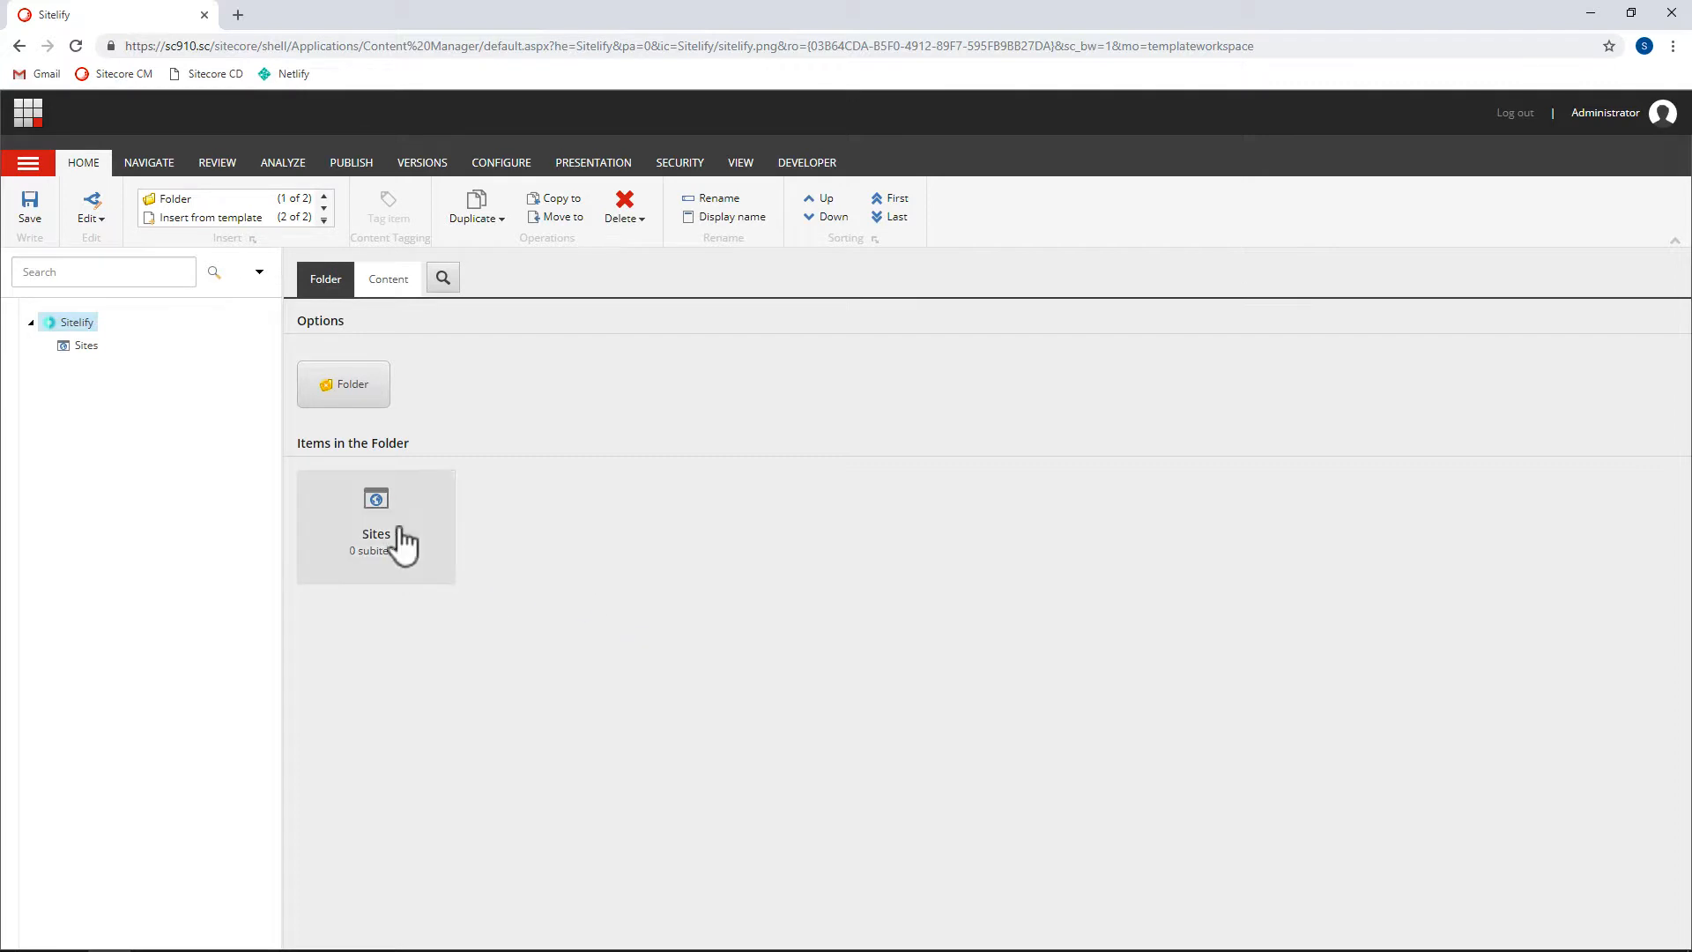
pyautogui.click(364, 518)
pyautogui.click(358, 396)
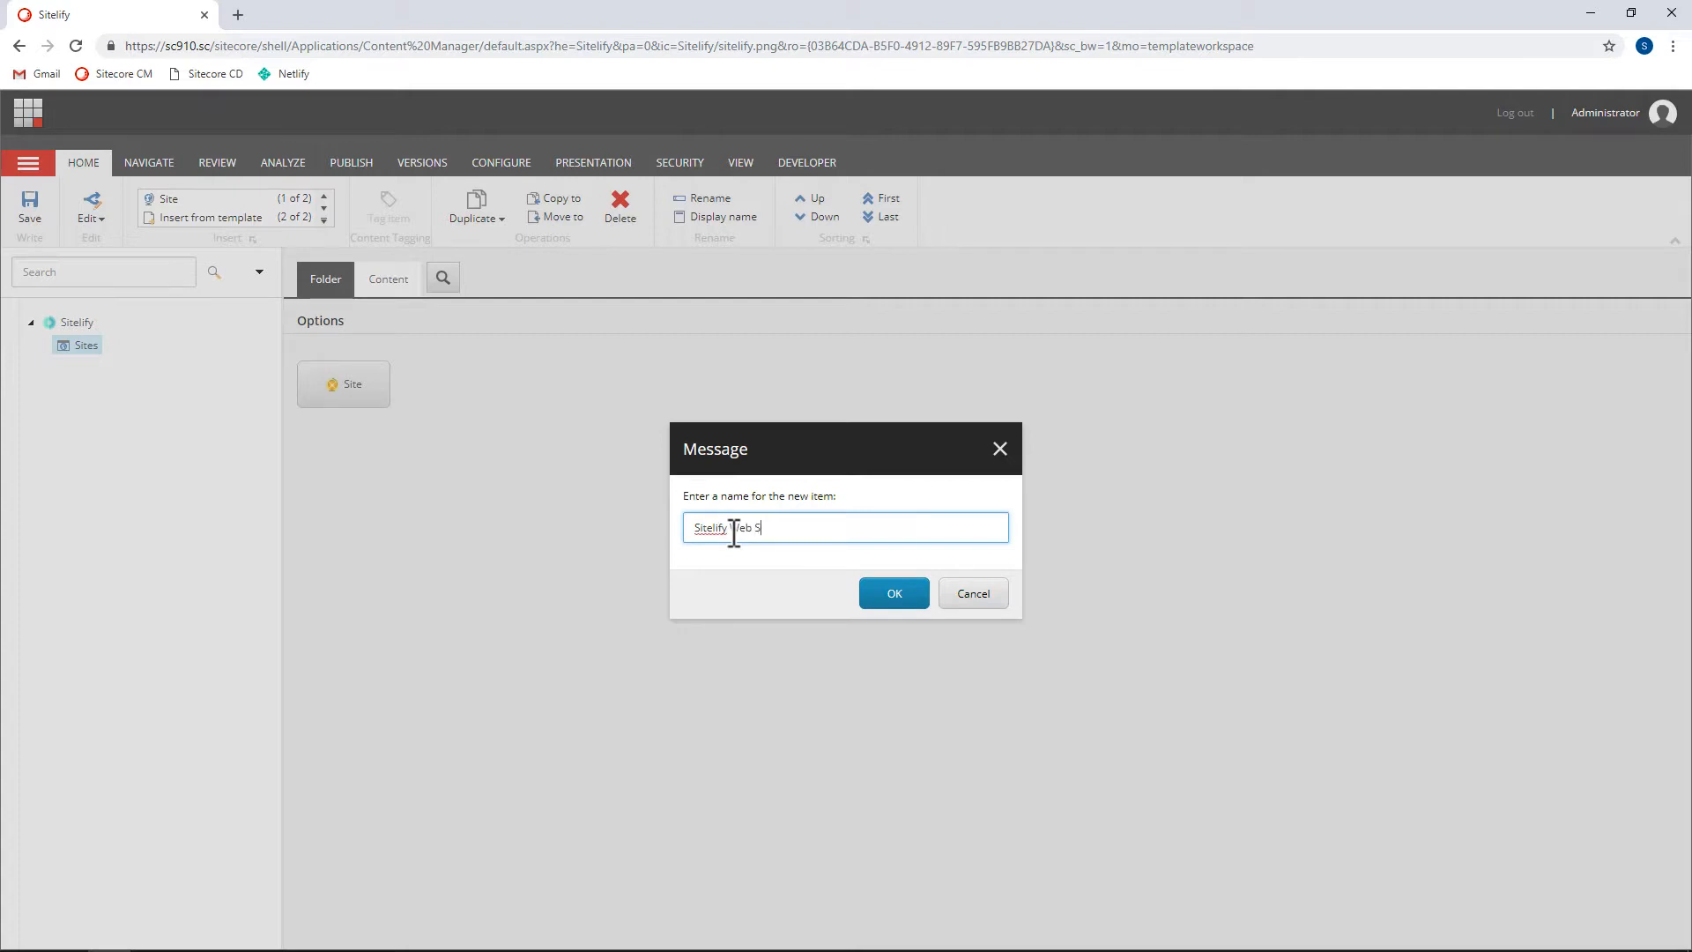
pyautogui.click(892, 596)
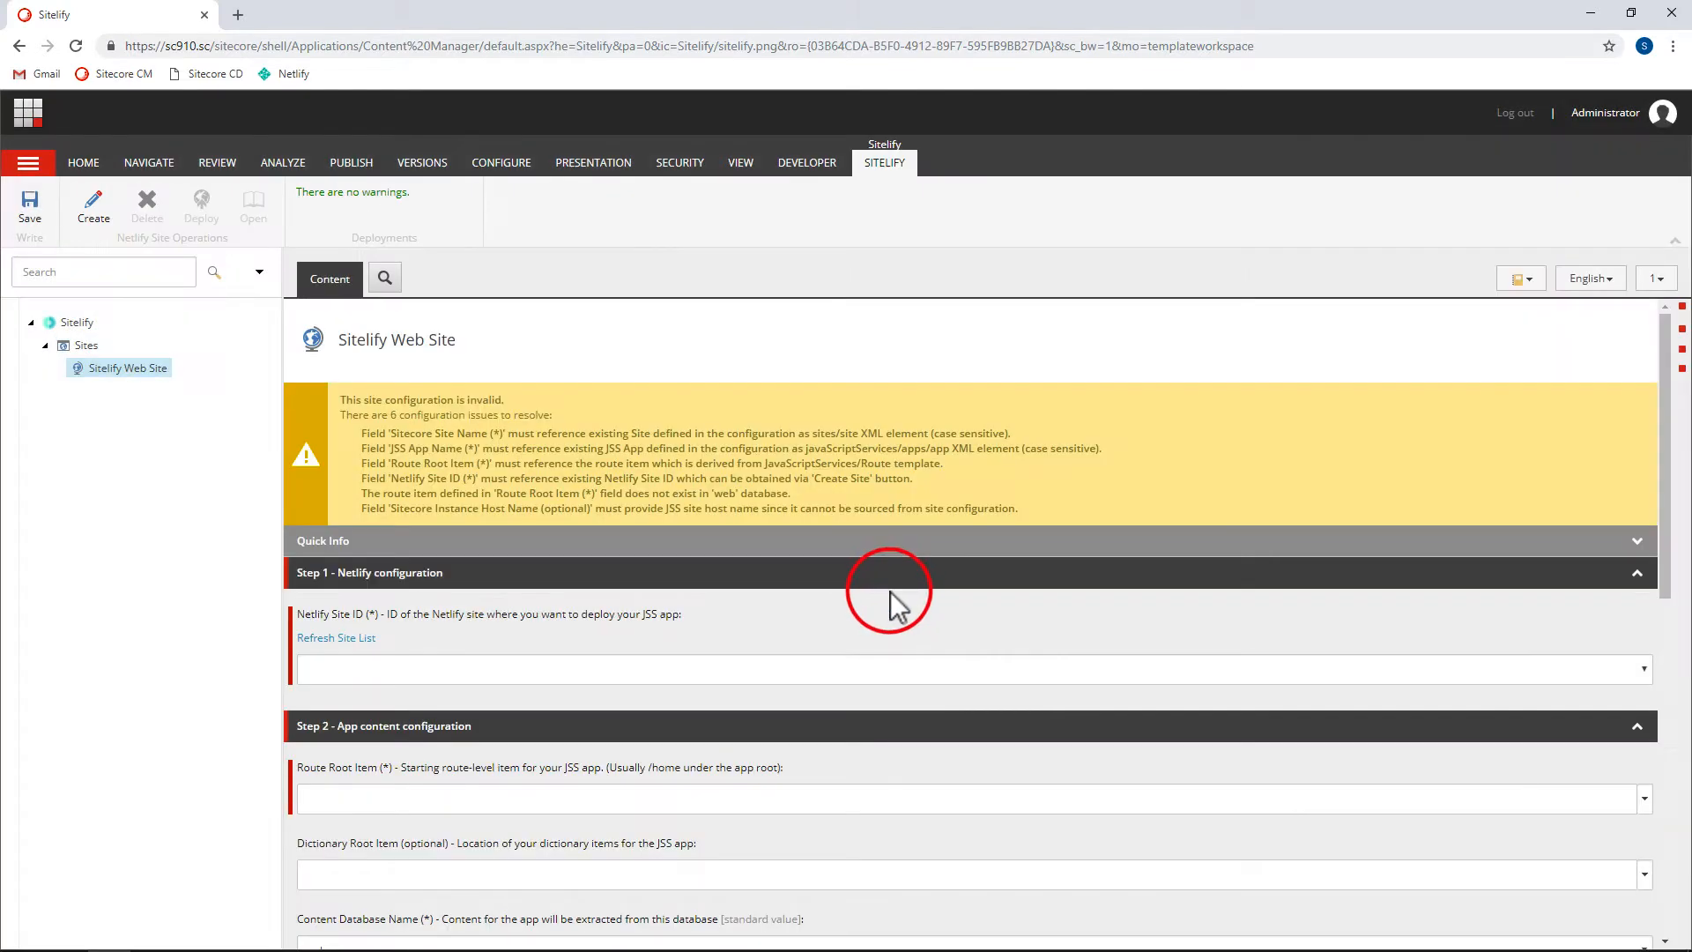
pyautogui.click(96, 228)
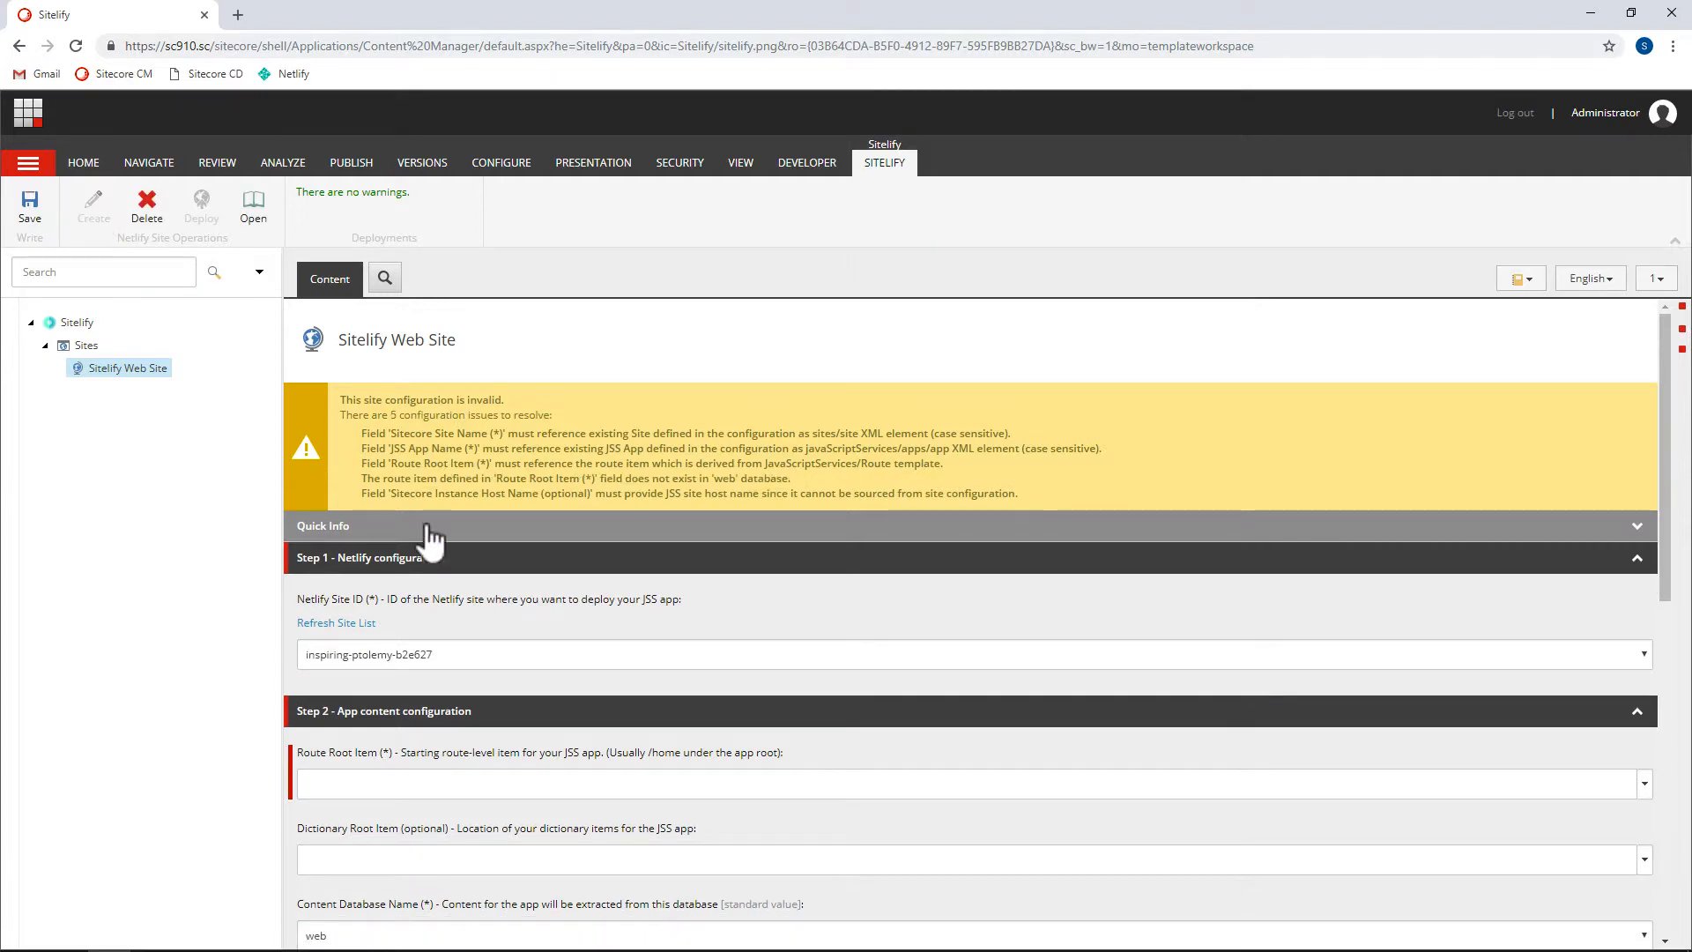
# Set the site's Route Root Item to Content/sitelify/home.
pyautogui.scroll(-4, 631, 591)
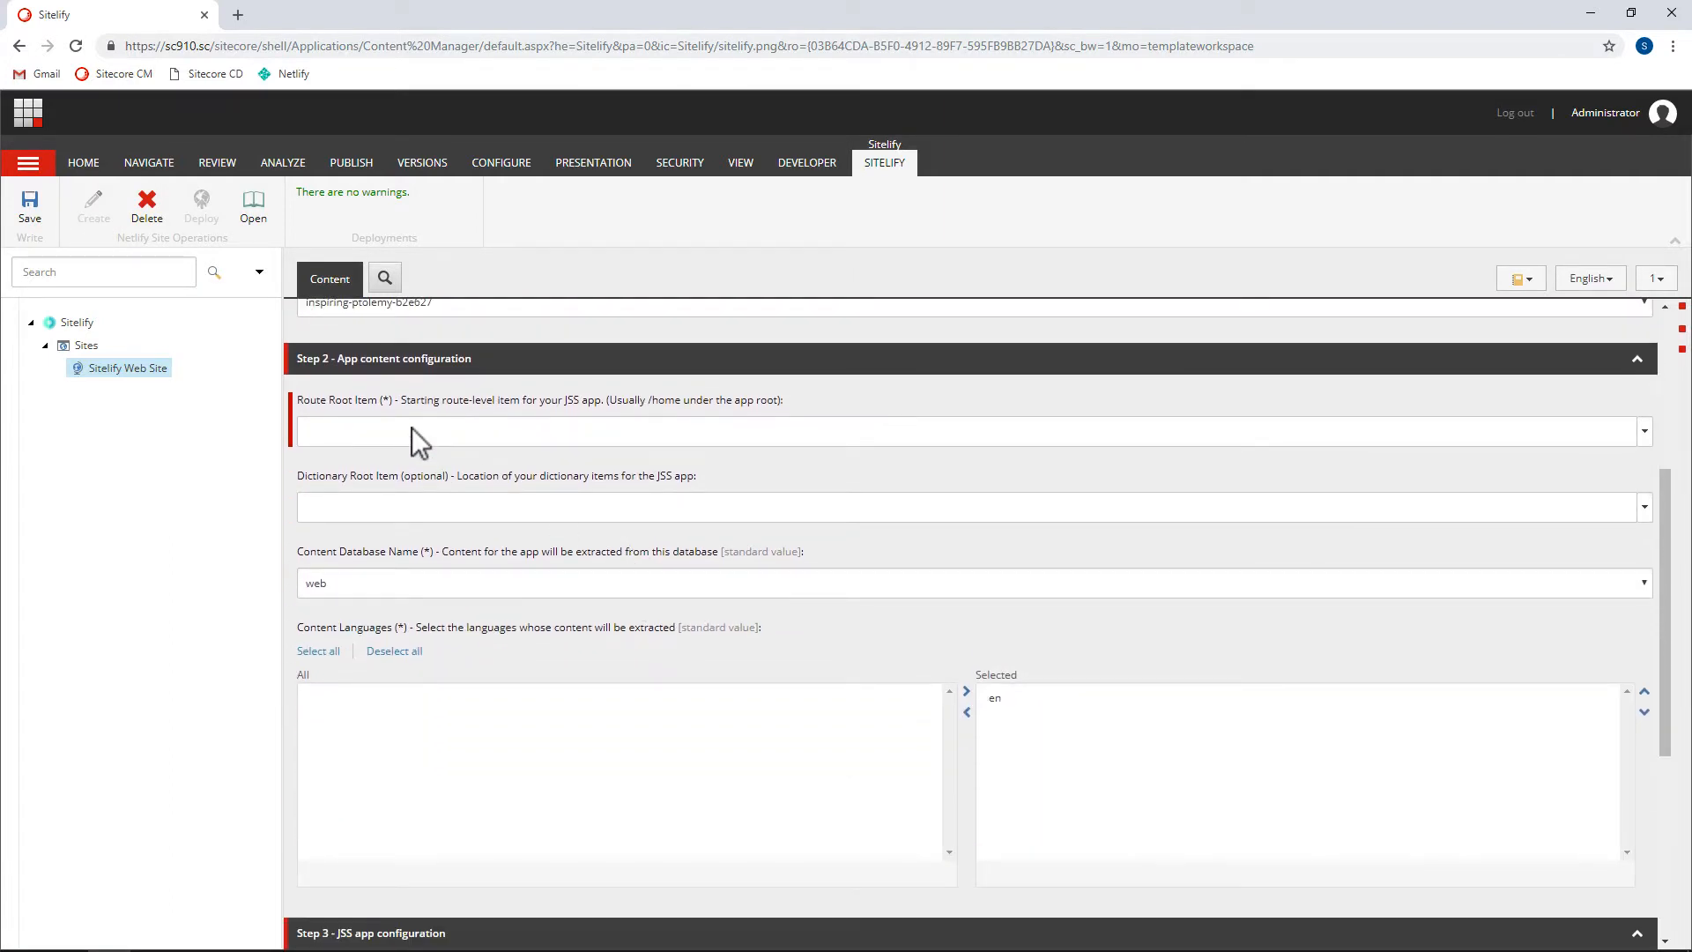
pyautogui.click(410, 426)
pyautogui.click(1403, 512)
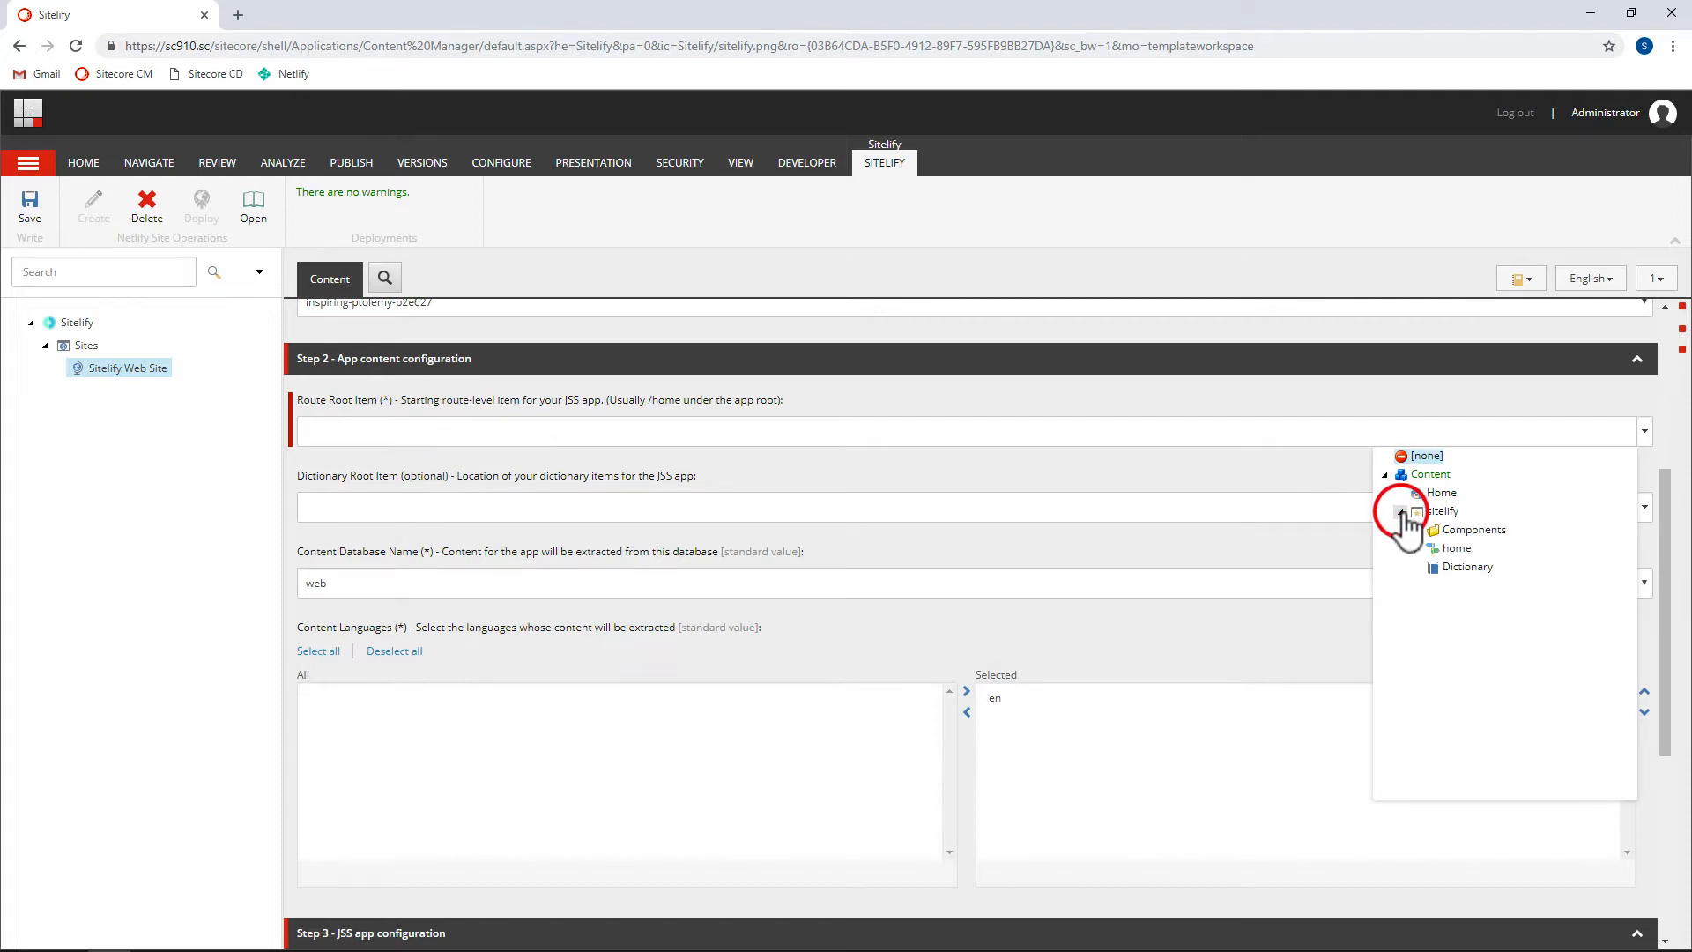
pyautogui.click(1450, 549)
# Set the Dictionary Root Item to Content/sitelify/Dictionary and the Content Database Name to master.
pyautogui.click(711, 510)
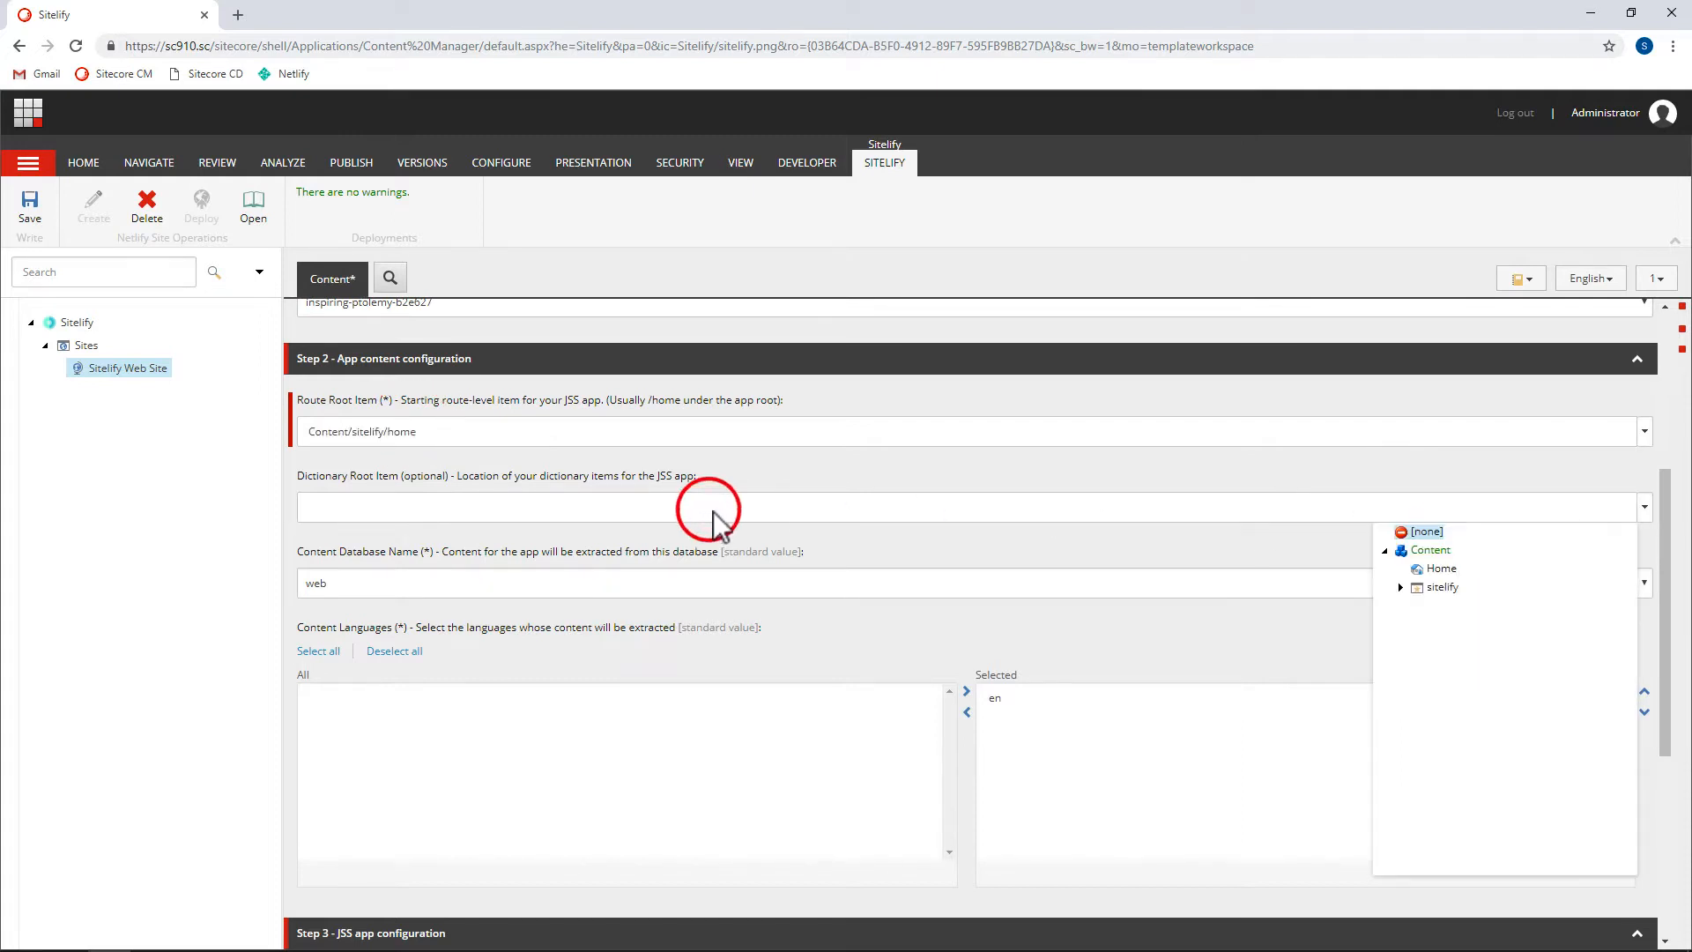
pyautogui.click(1402, 587)
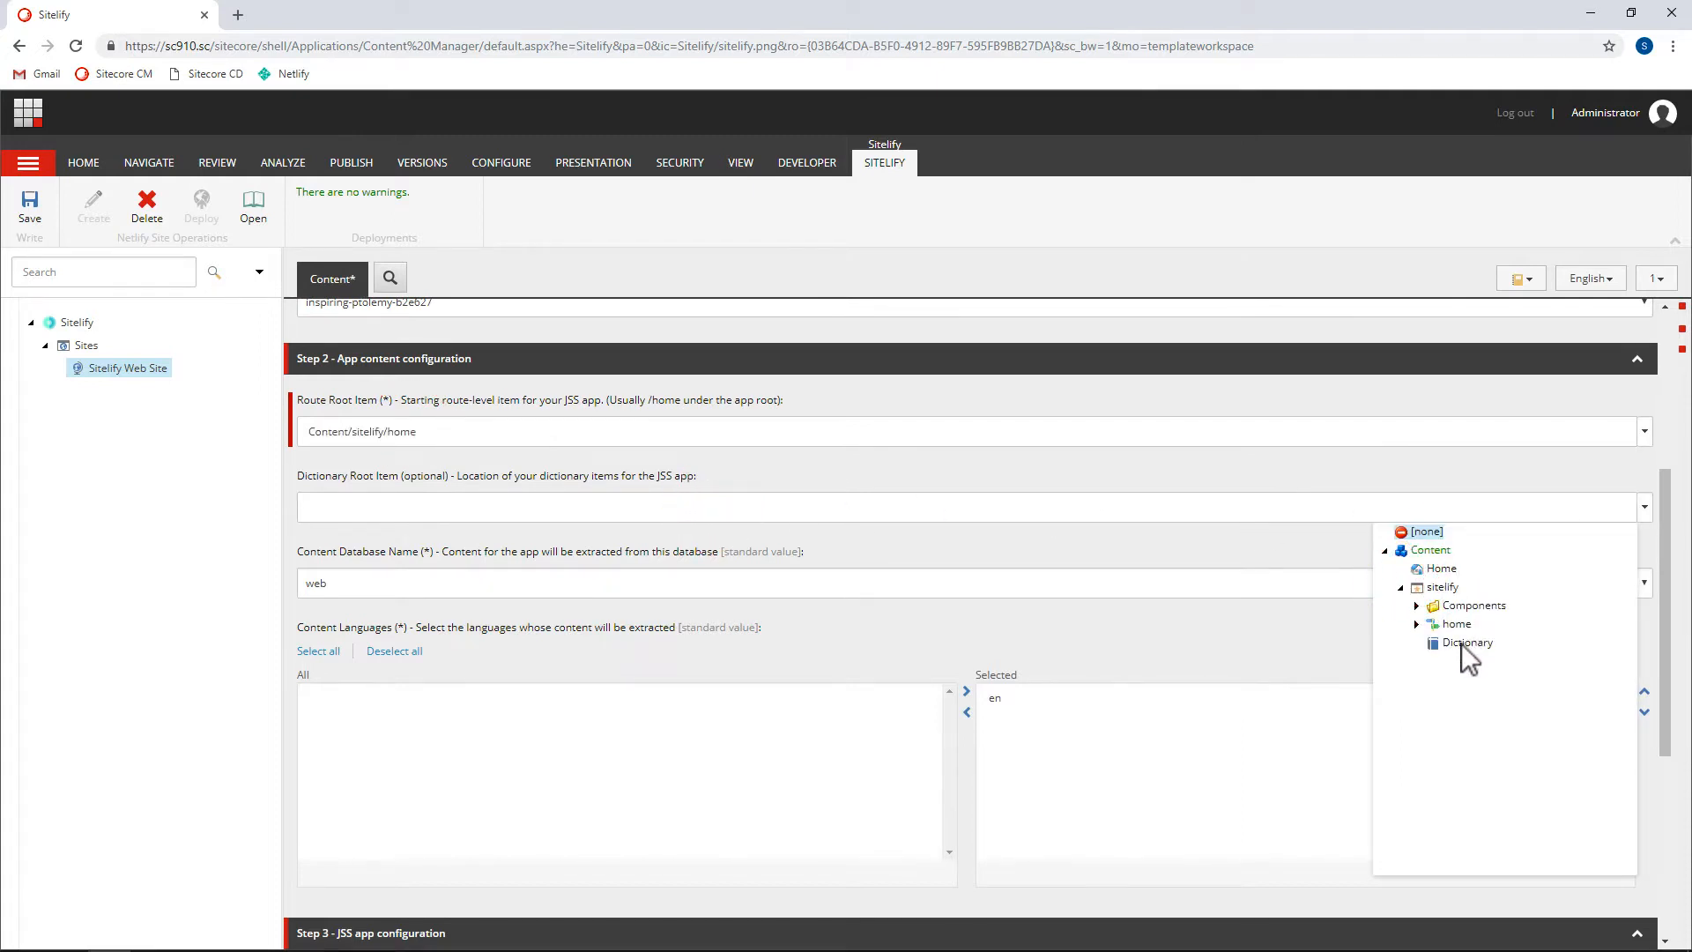
pyautogui.click(1462, 643)
pyautogui.click(460, 582)
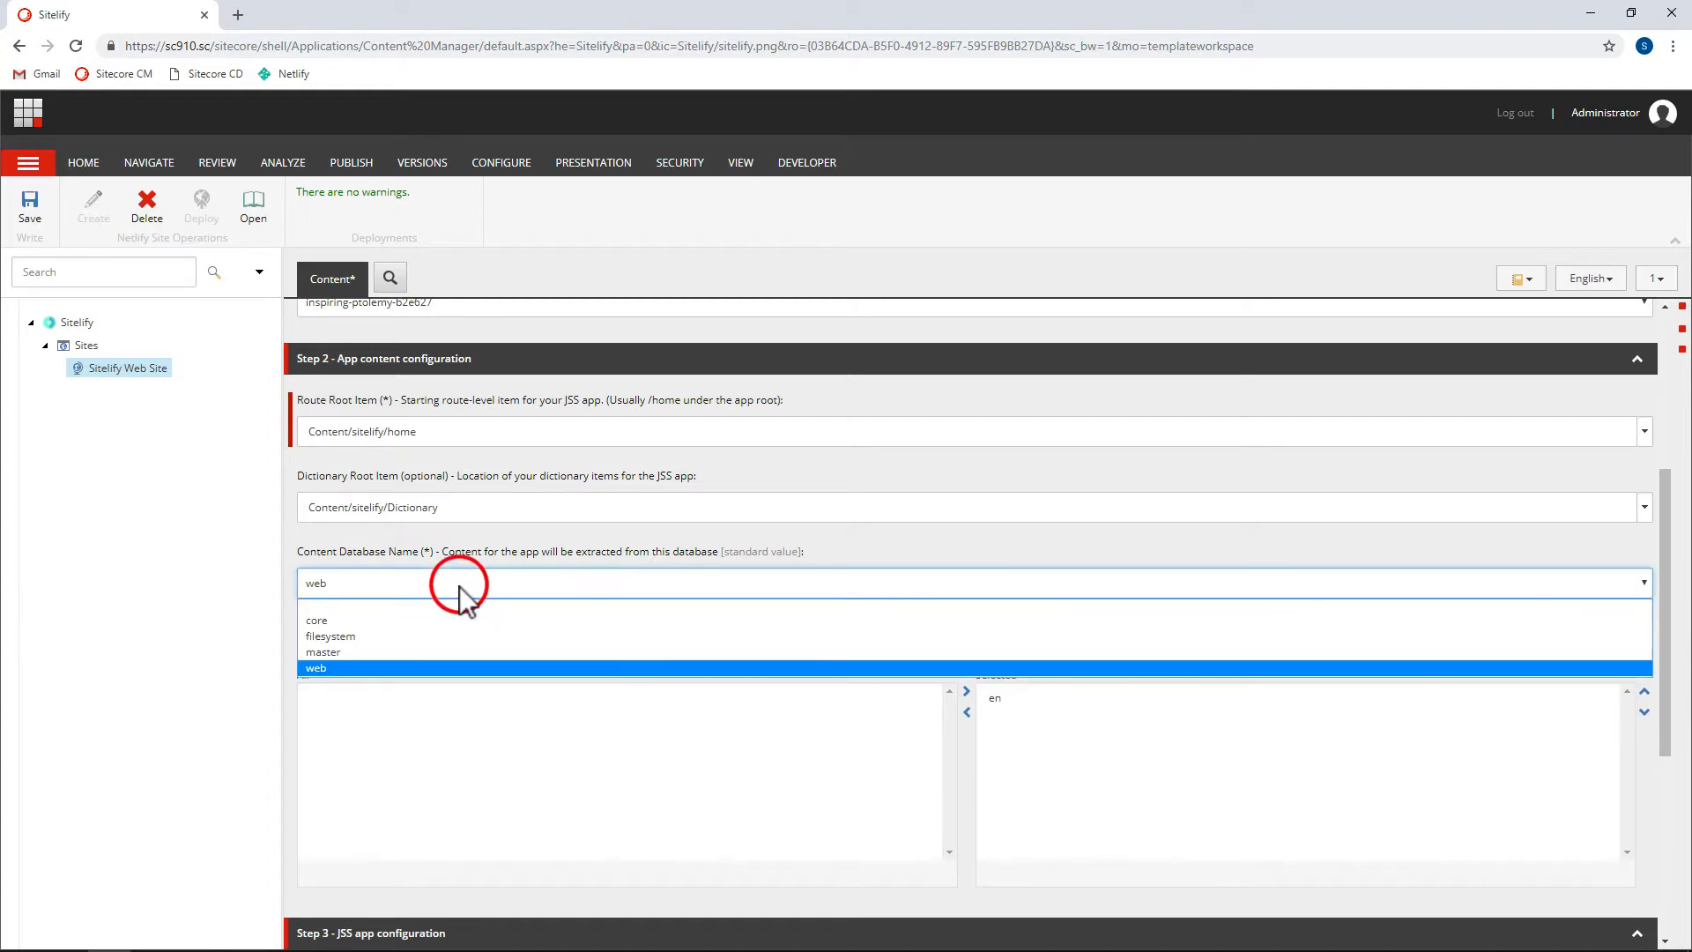
pyautogui.click(341, 654)
# In the JSS app configuration, choose sitelify as both the JSS App Name and the Sitecore Site Name.
pyautogui.scroll(-5, 886, 619)
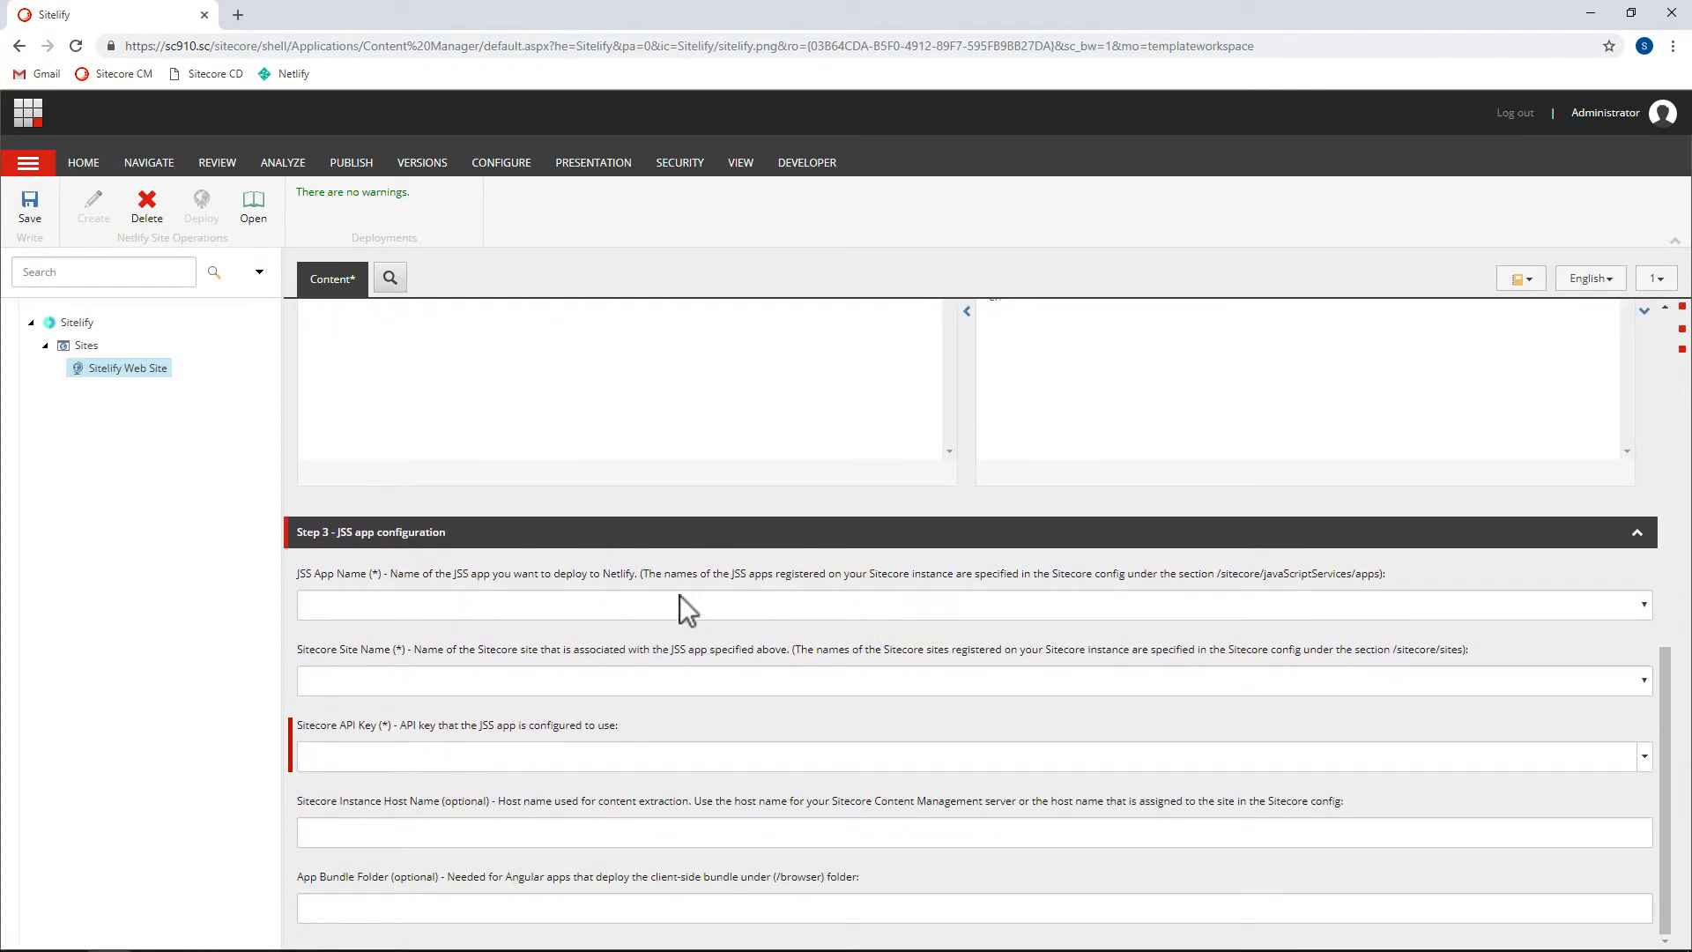
pyautogui.click(460, 604)
pyautogui.click(340, 660)
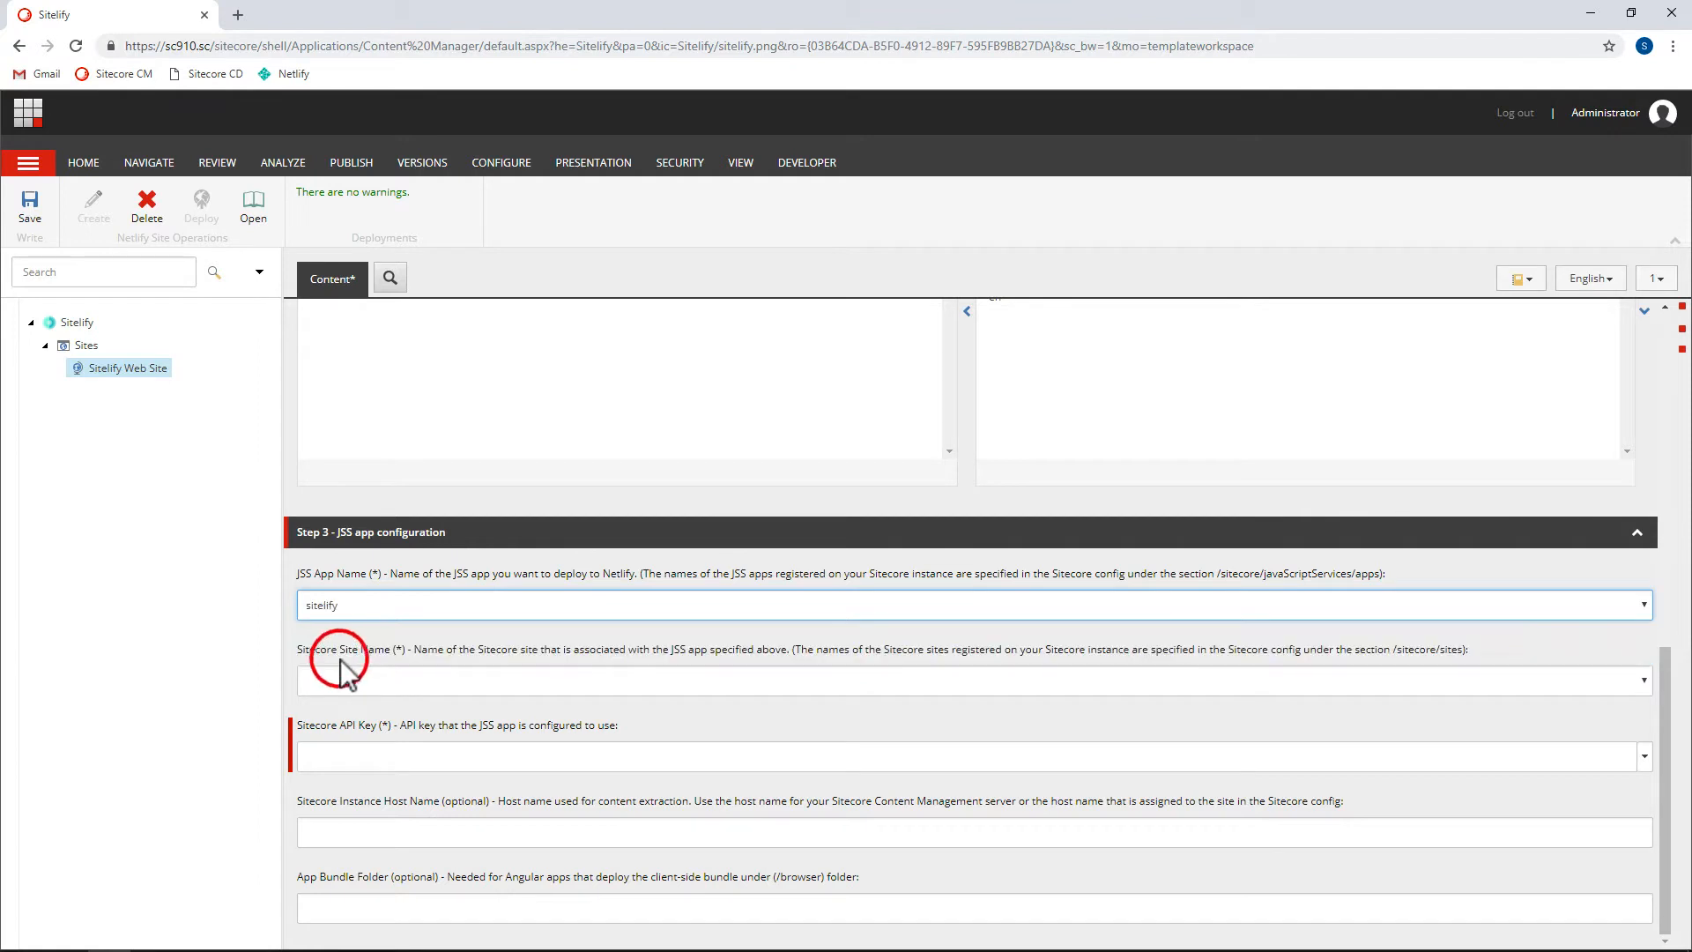
pyautogui.click(374, 680)
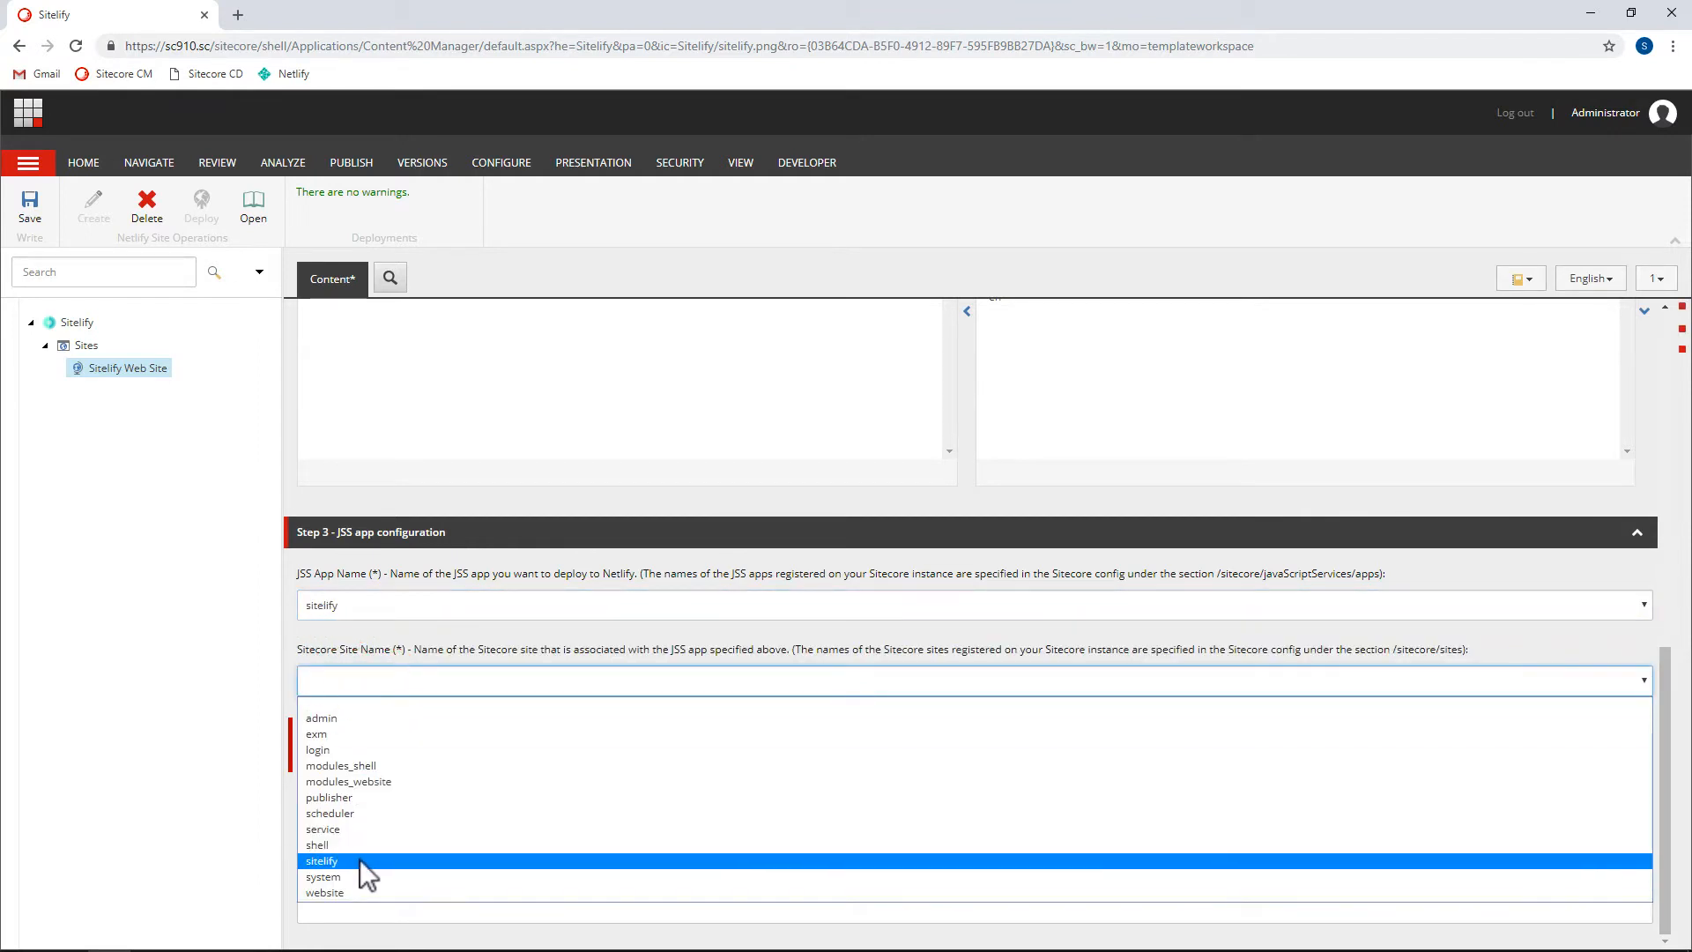
pyautogui.click(360, 858)
# Assign the JSS API Key item as the Sitecore API Key and set the Sitecore Instance Host Name to sc910.sc.
pyautogui.click(364, 754)
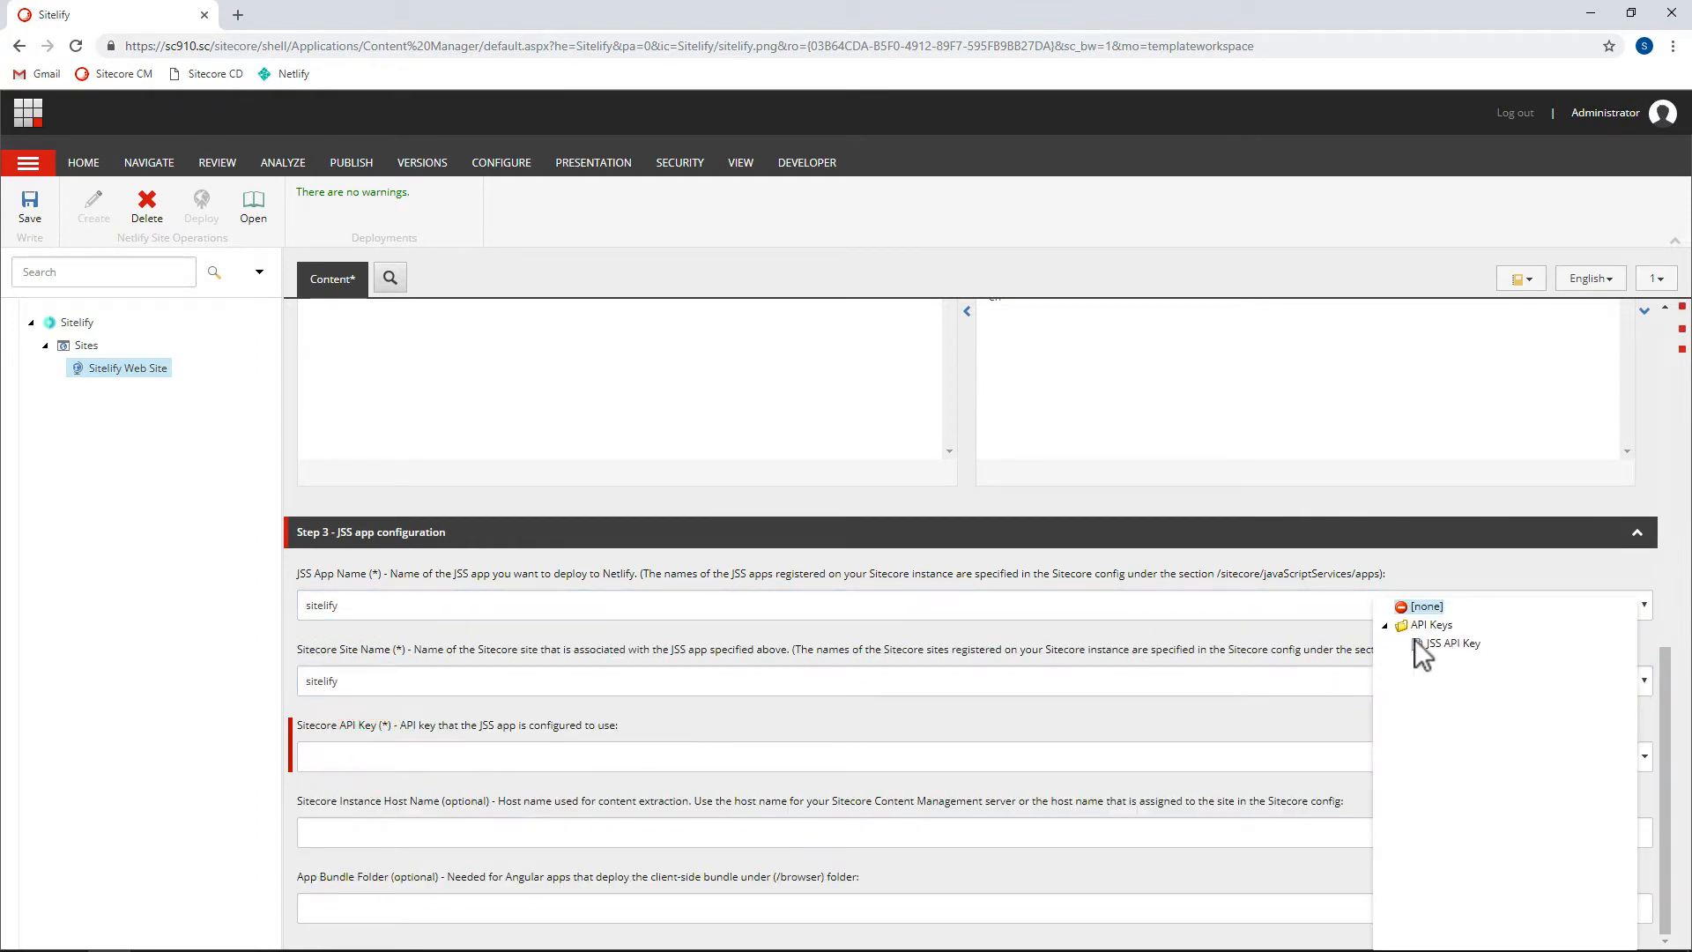
pyautogui.click(1431, 644)
pyautogui.click(358, 830)
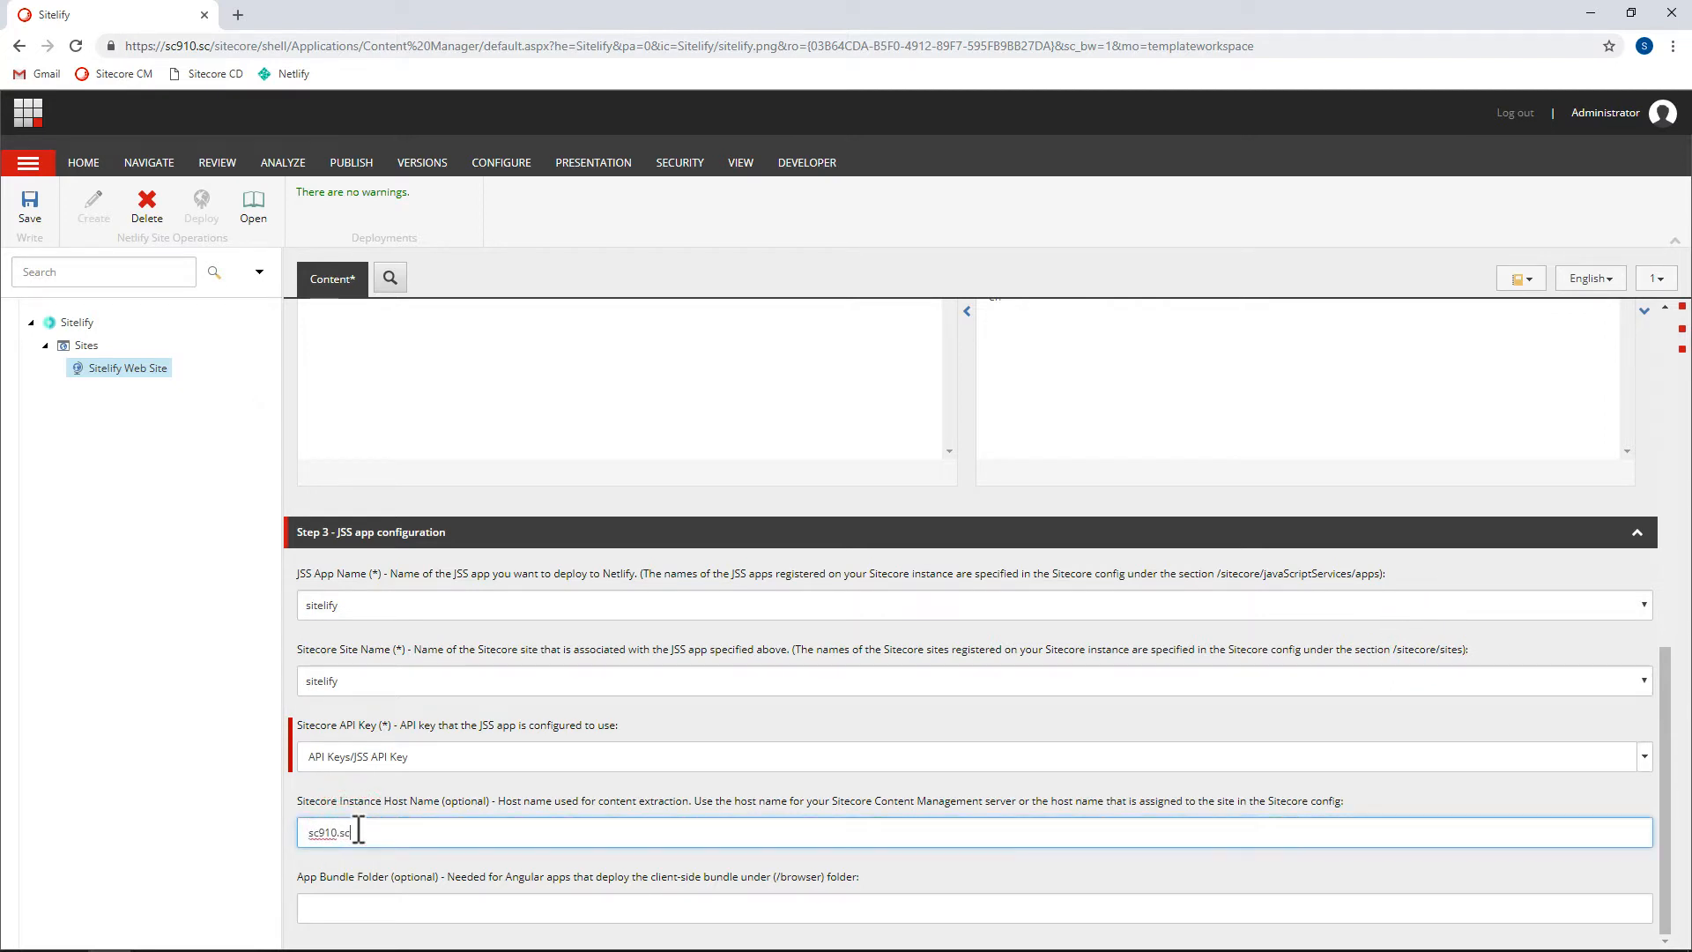
# Save the Sitelify Web Site item, accepting the critical field errors, and deploy the site to Netlify.
pyautogui.click(30, 207)
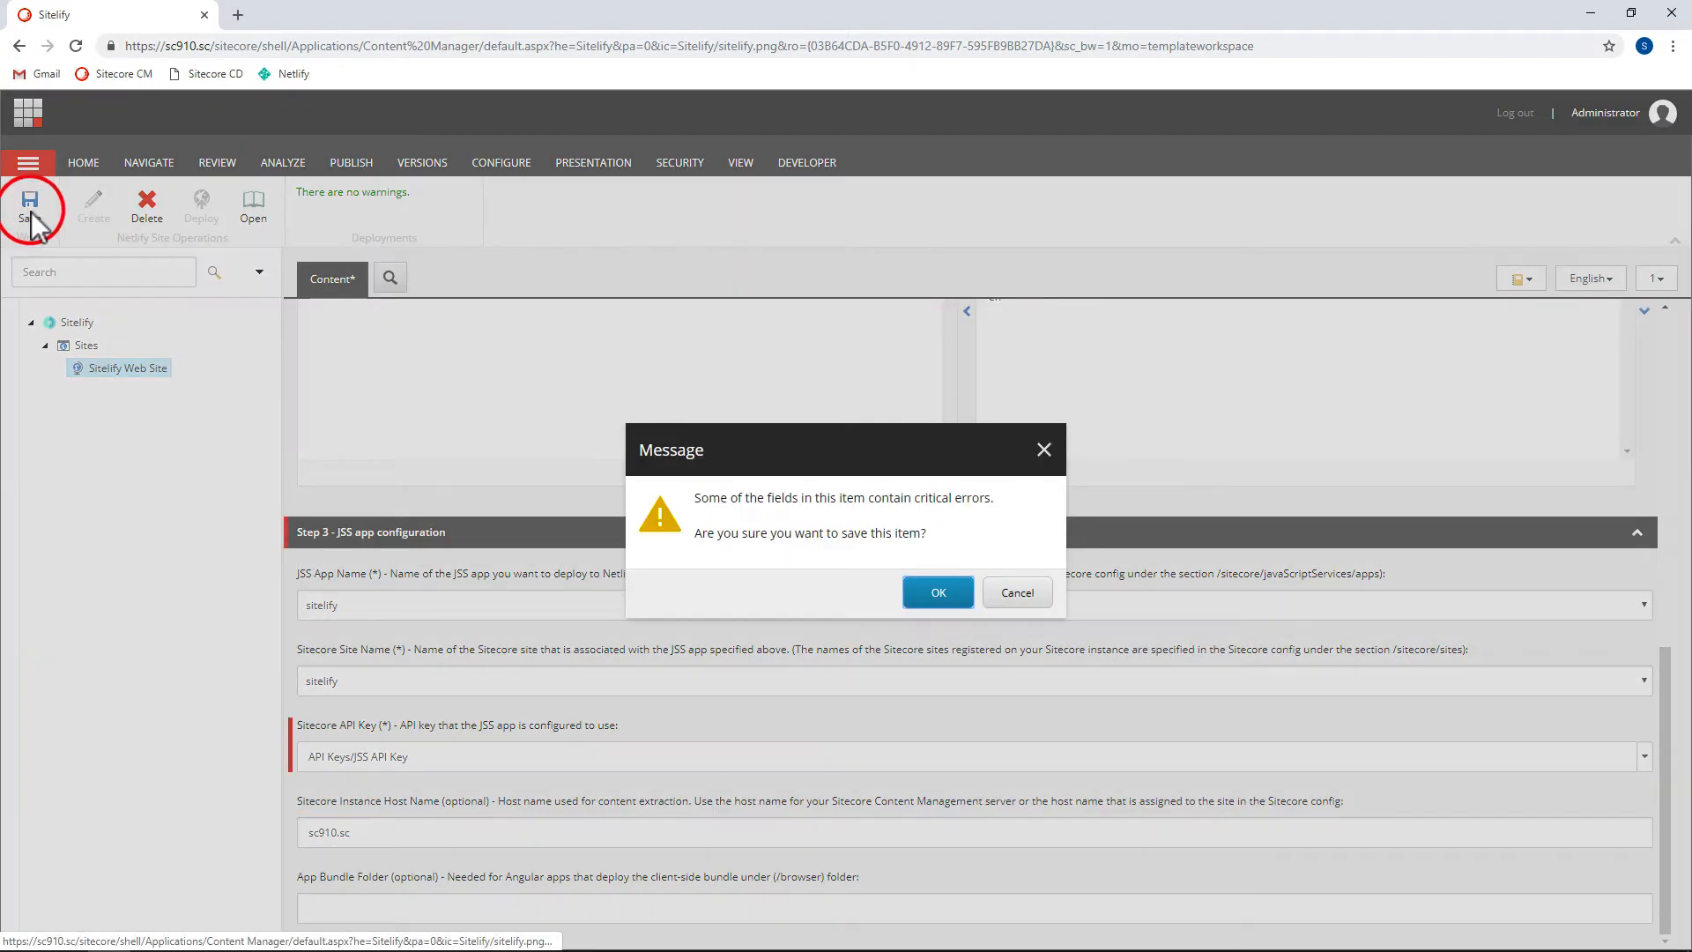
pyautogui.click(932, 591)
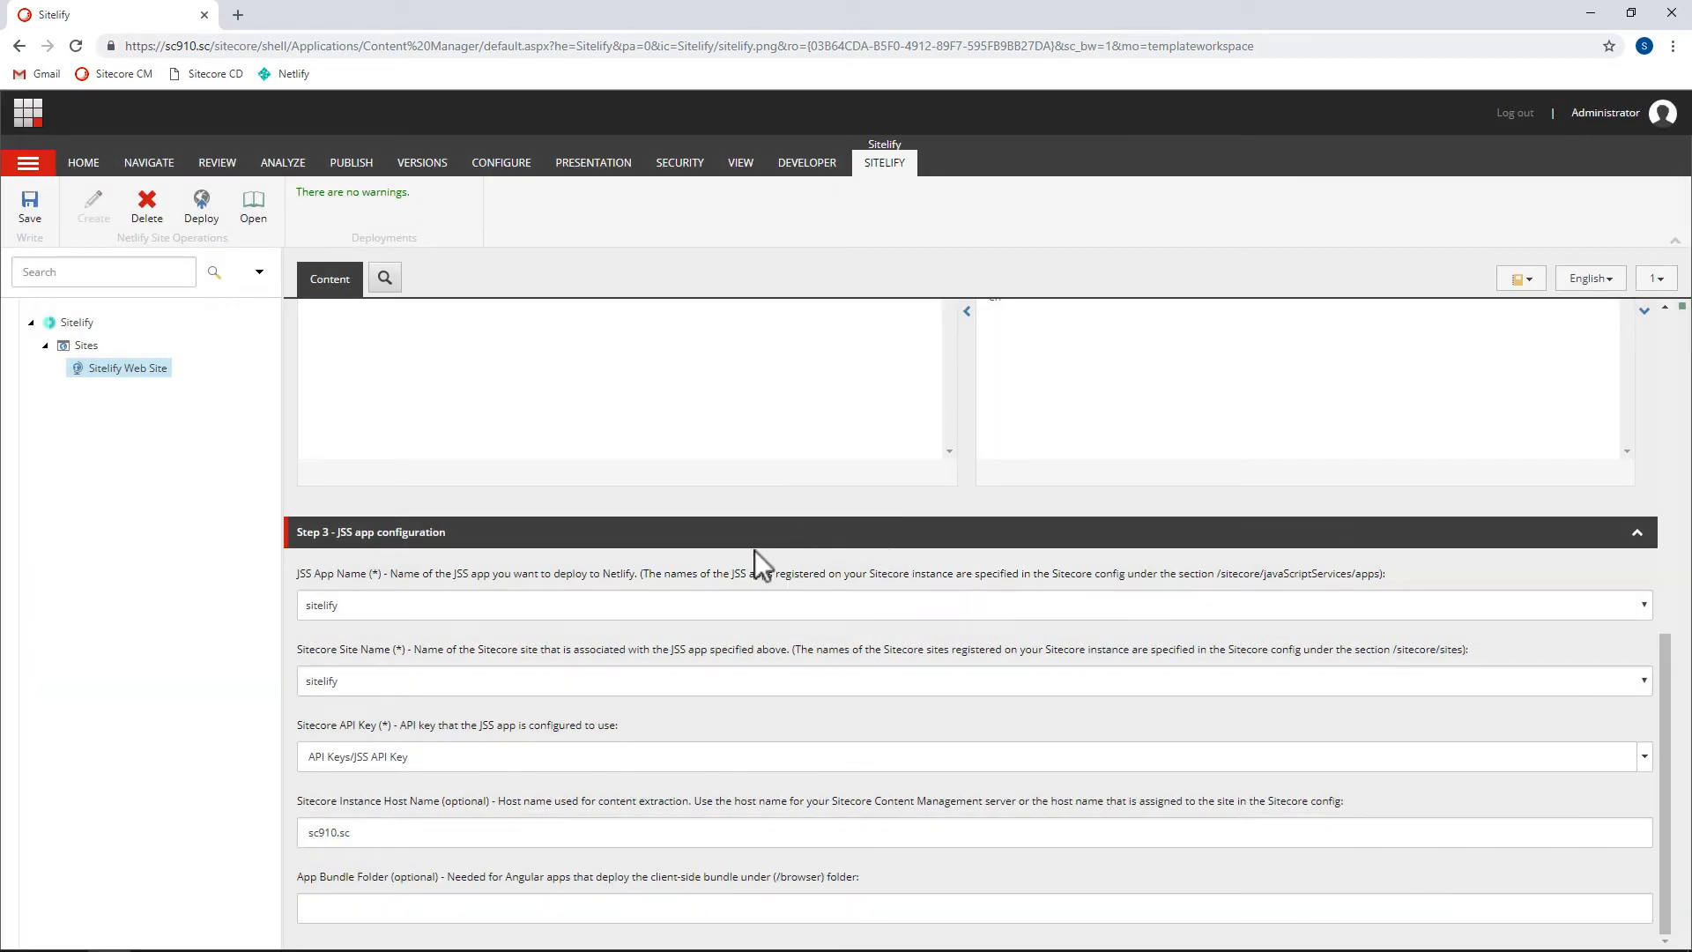
pyautogui.click(204, 209)
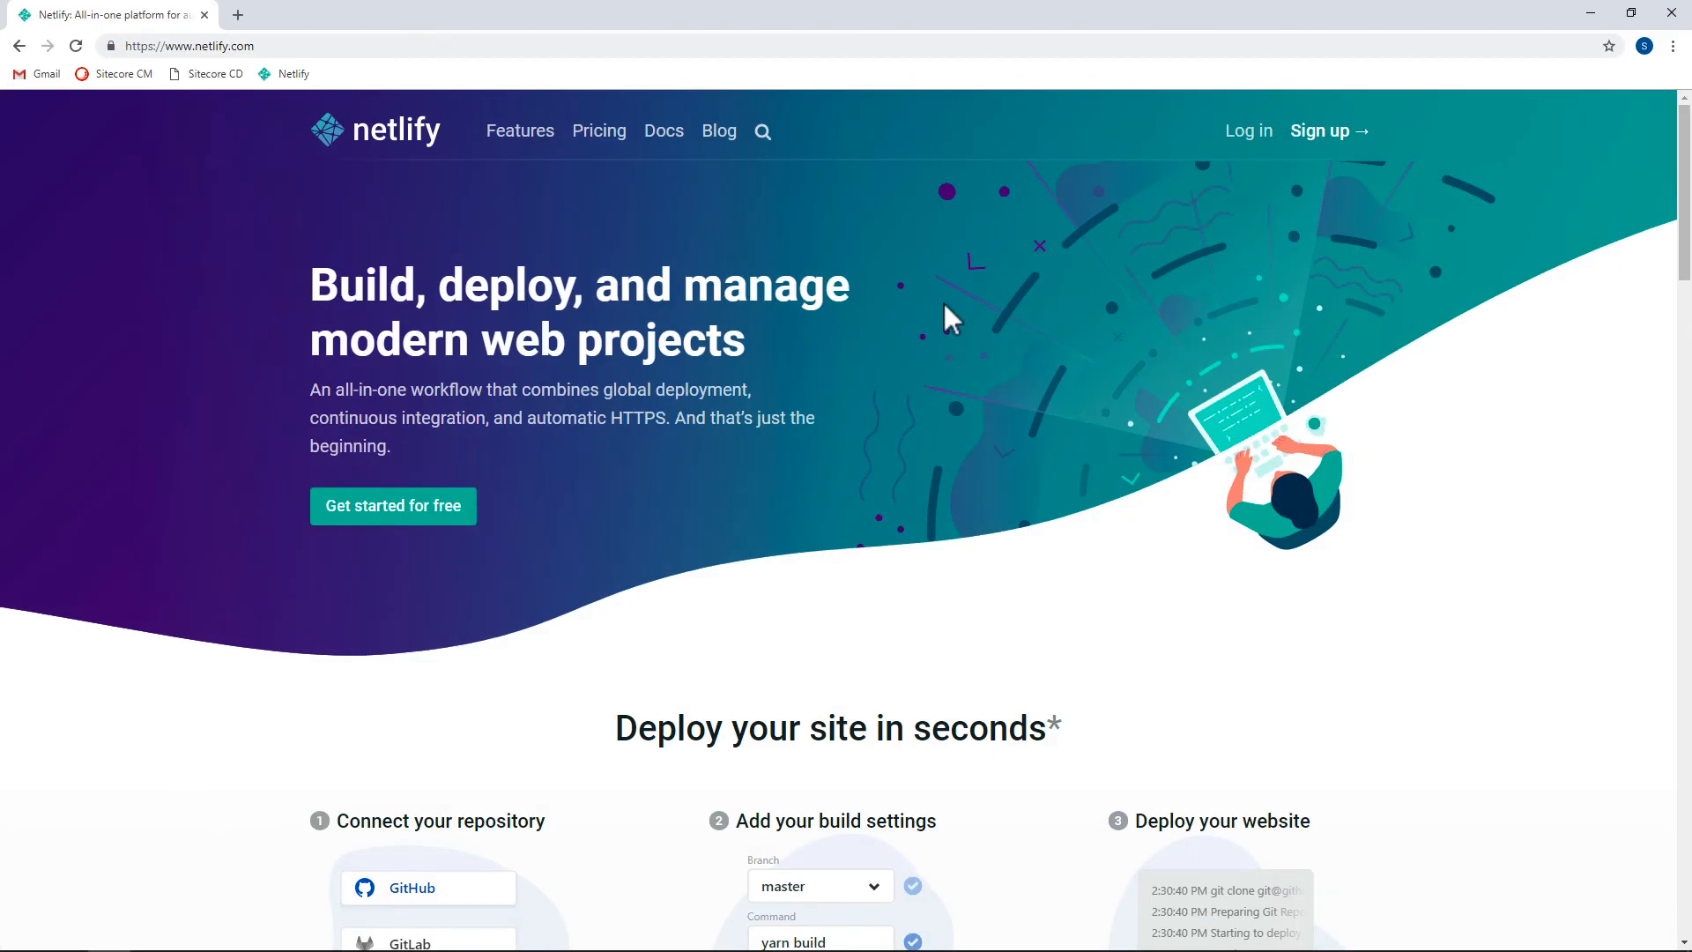
# Log in to Netlify in the browser and open the live URL of the inspiring-ptolemy-b2e627 site.
pyautogui.click(1243, 130)
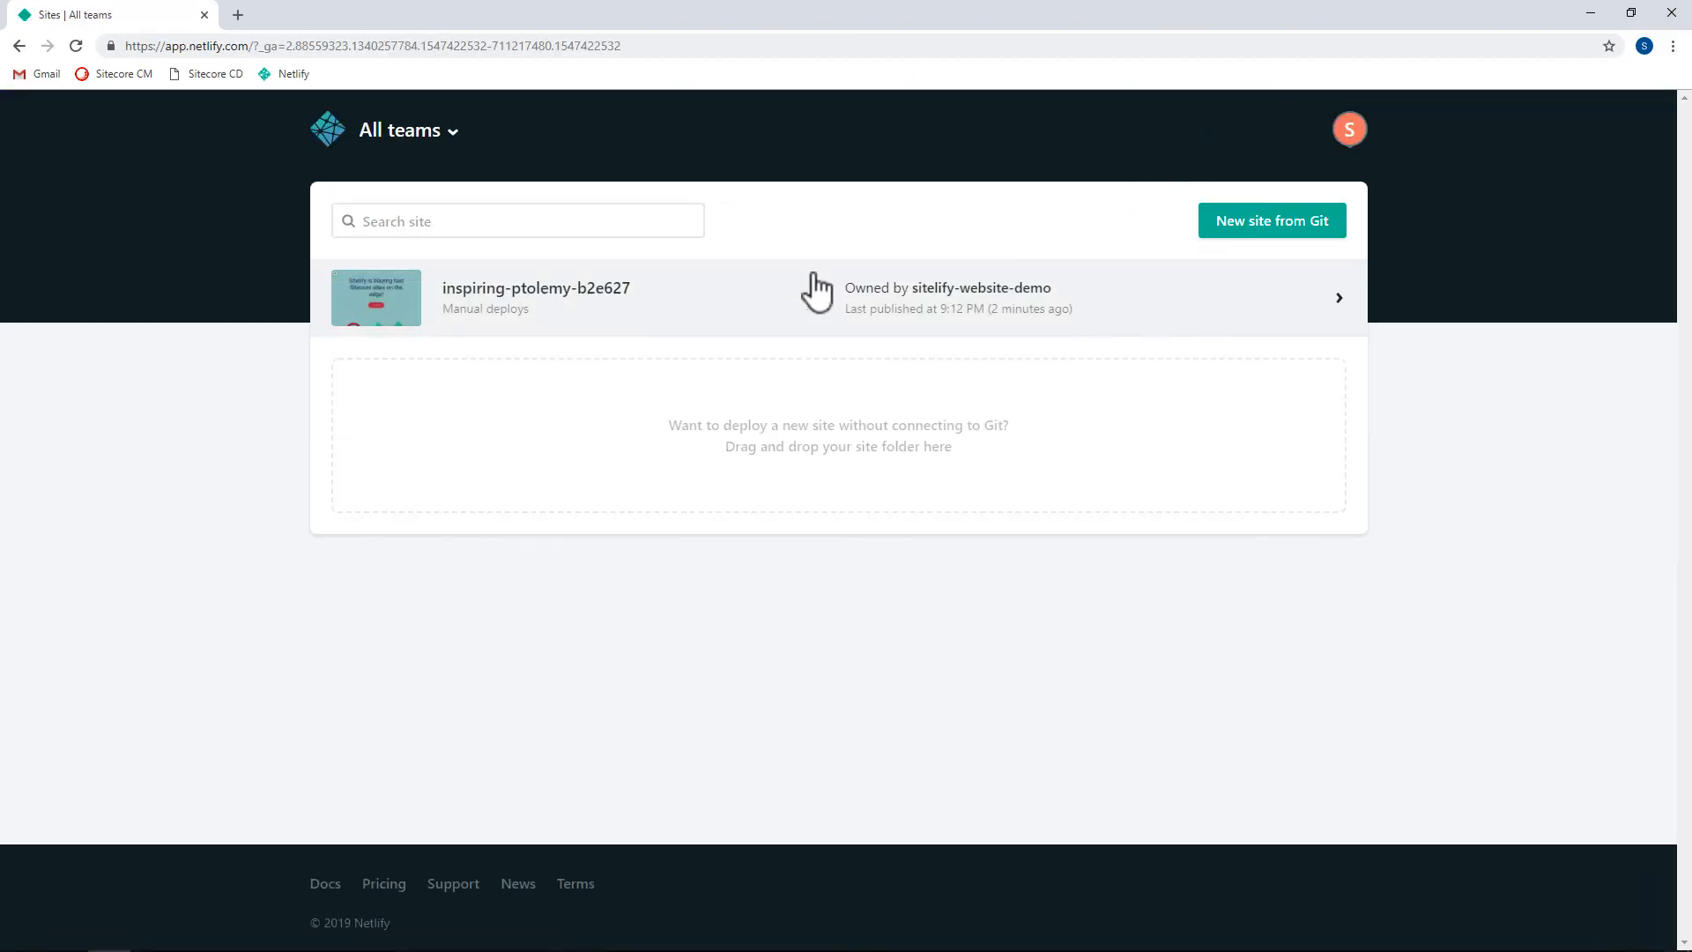
pyautogui.click(496, 302)
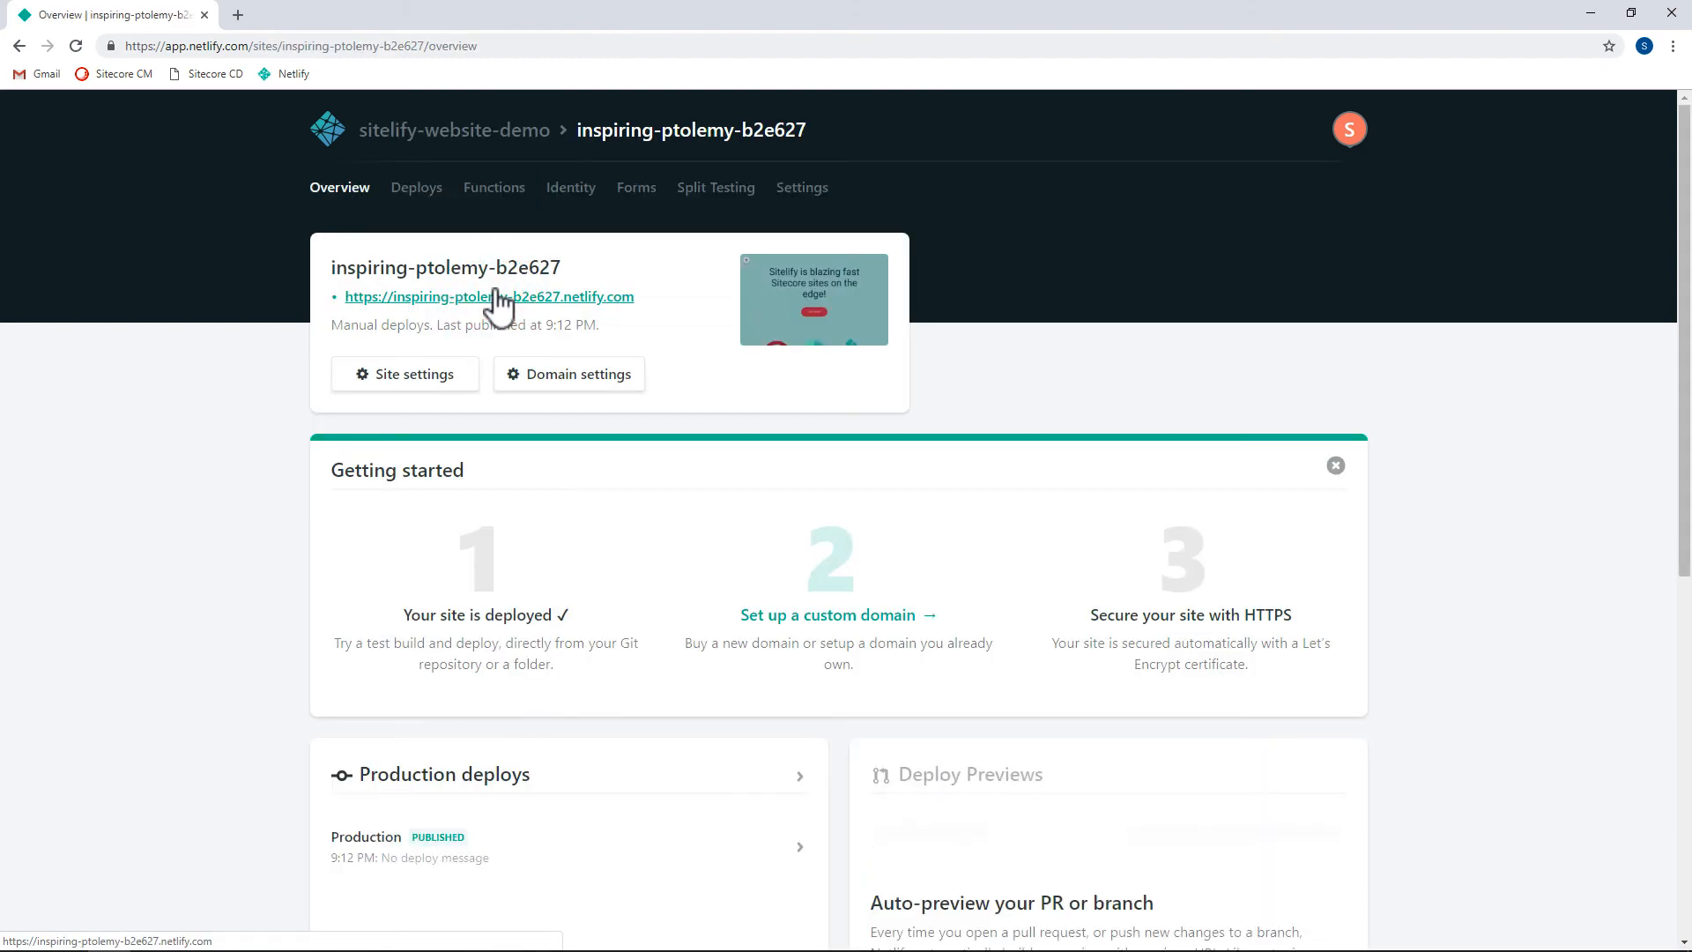
pyautogui.click(501, 300)
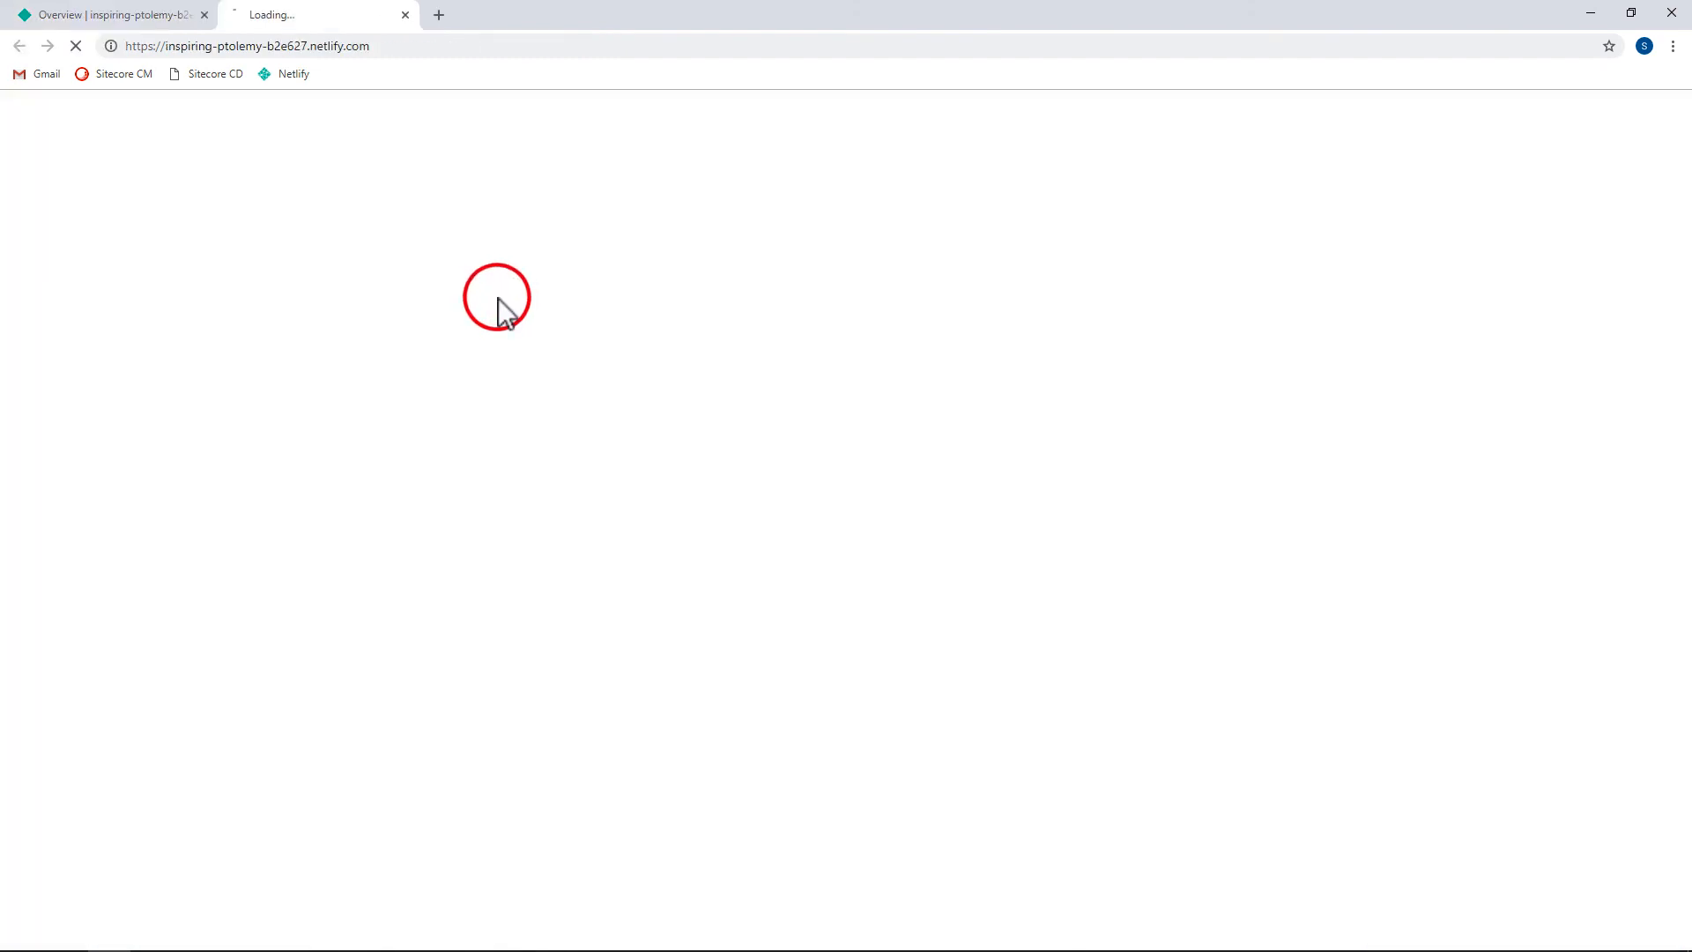